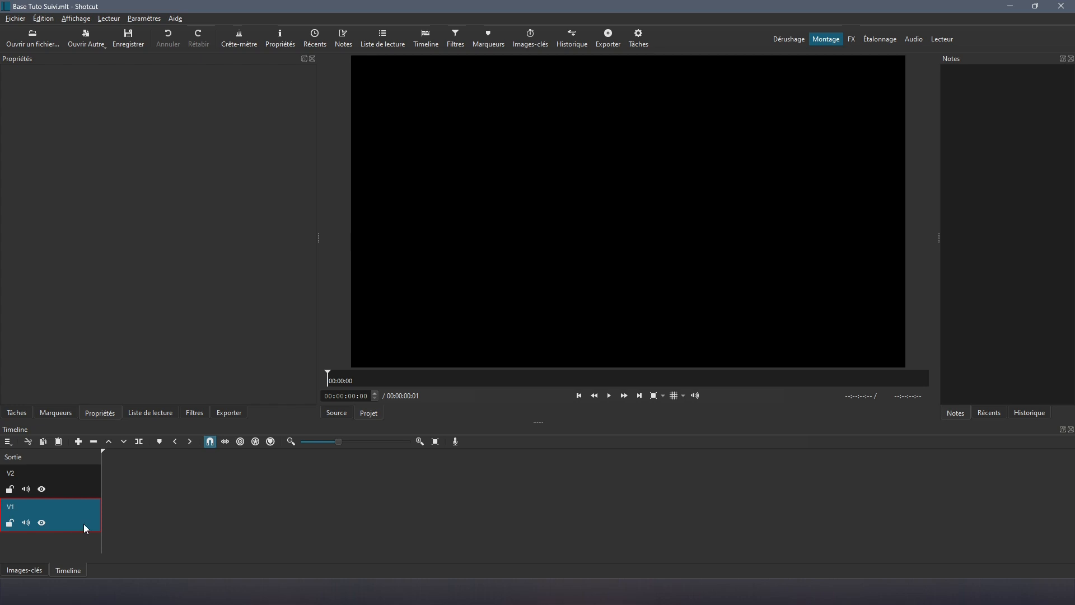
# Step: Target track V1, show the playlist clips, and leave the video mode at HD 1080p 30 fps
pyautogui.click(90, 488)
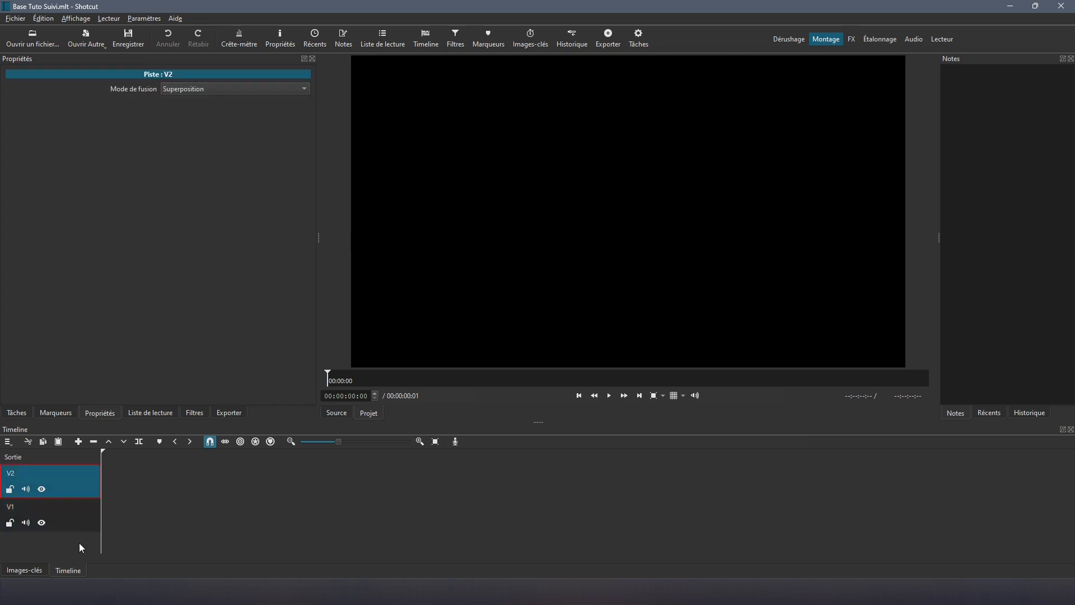
pyautogui.click(90, 523)
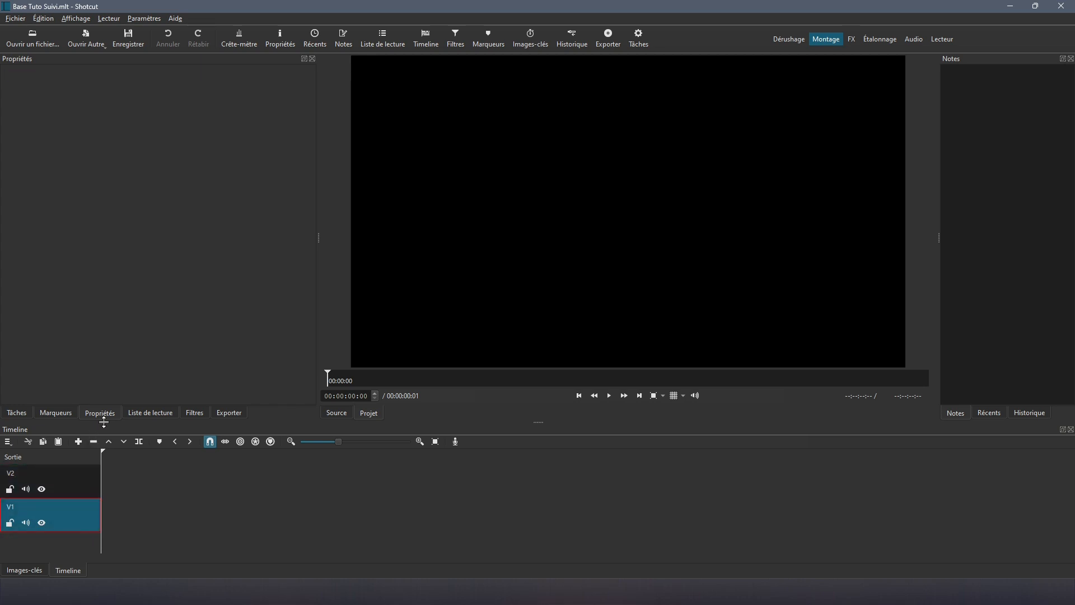
pyautogui.click(149, 414)
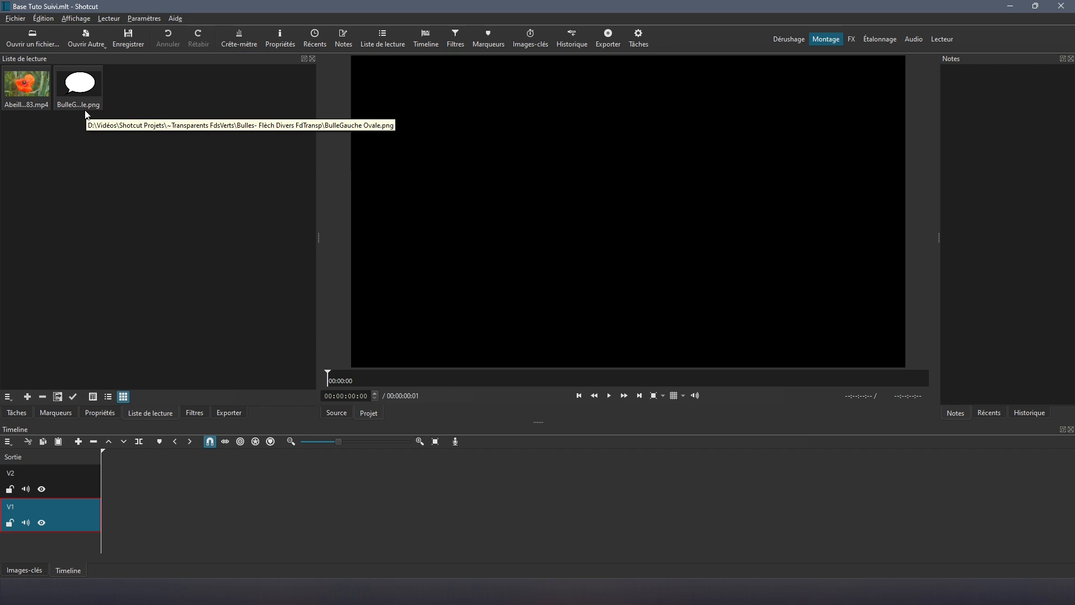
pyautogui.click(145, 19)
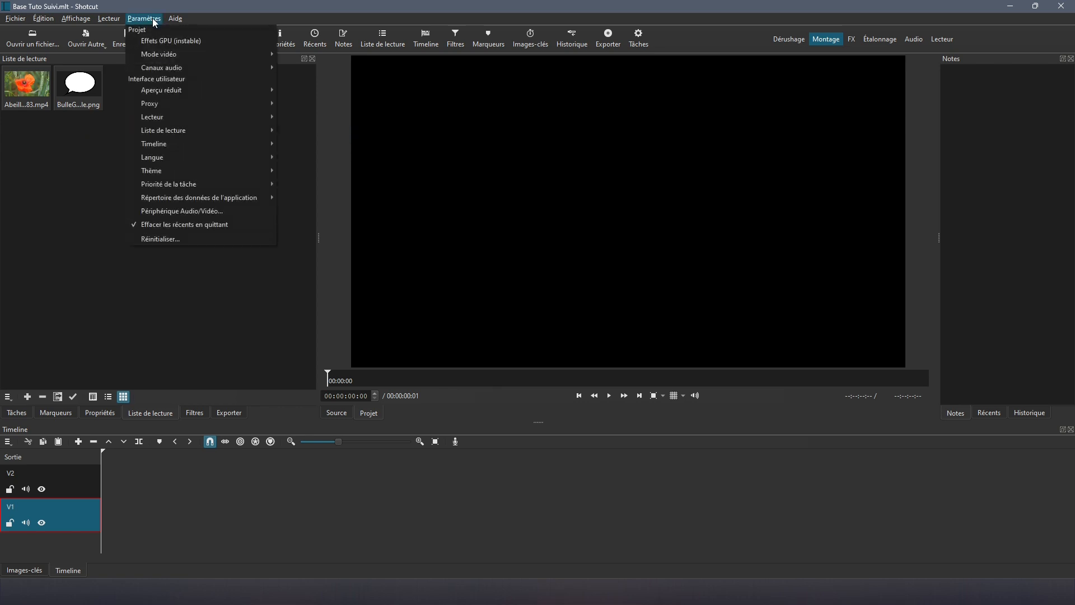
pyautogui.moveTo(163, 53)
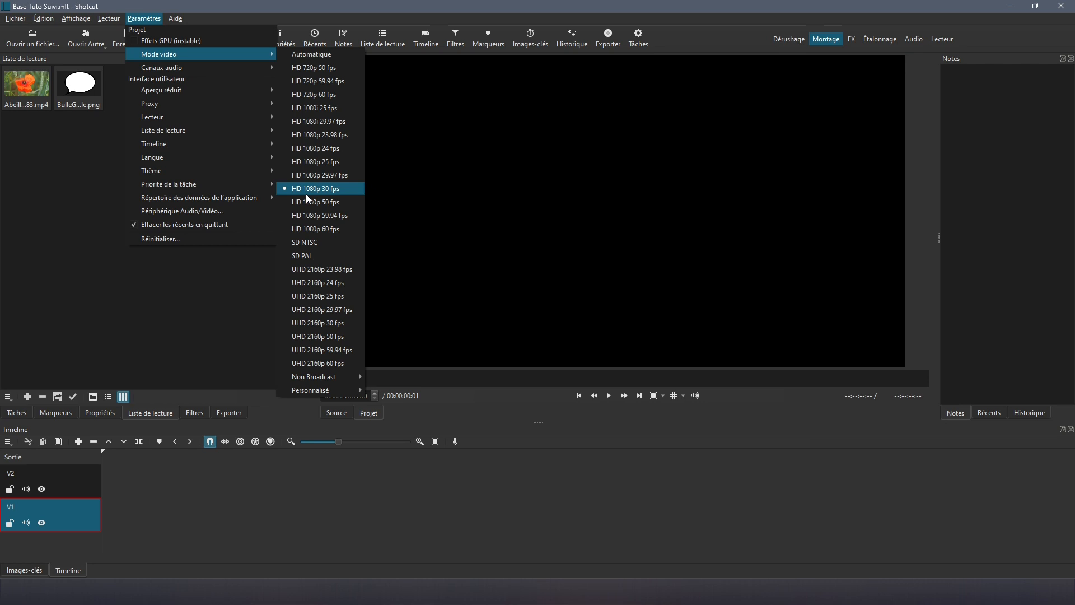
pyautogui.click(226, 294)
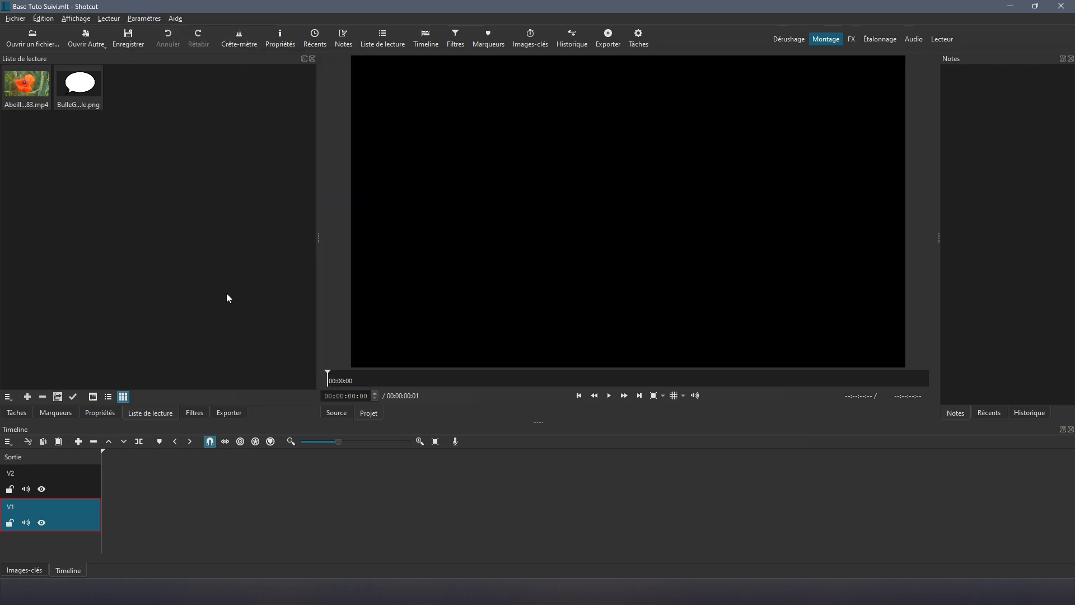
# Step: Overwrite Abeille2 - 41283.mp4 onto the start of V1 and preview it to about 12 seconds
pyautogui.doubleClick(26, 87)
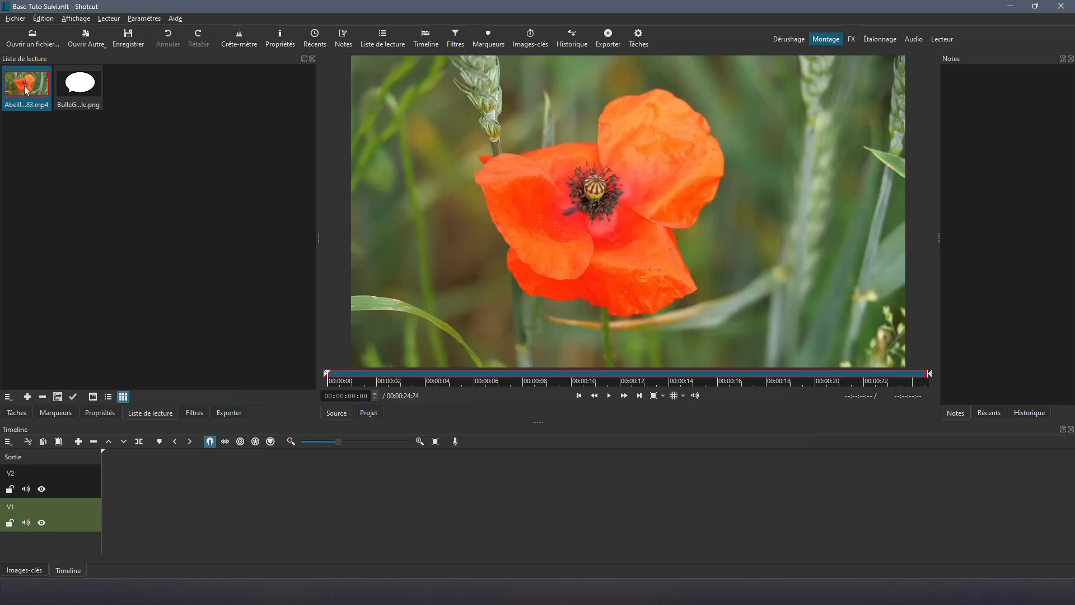
pyautogui.click(123, 441)
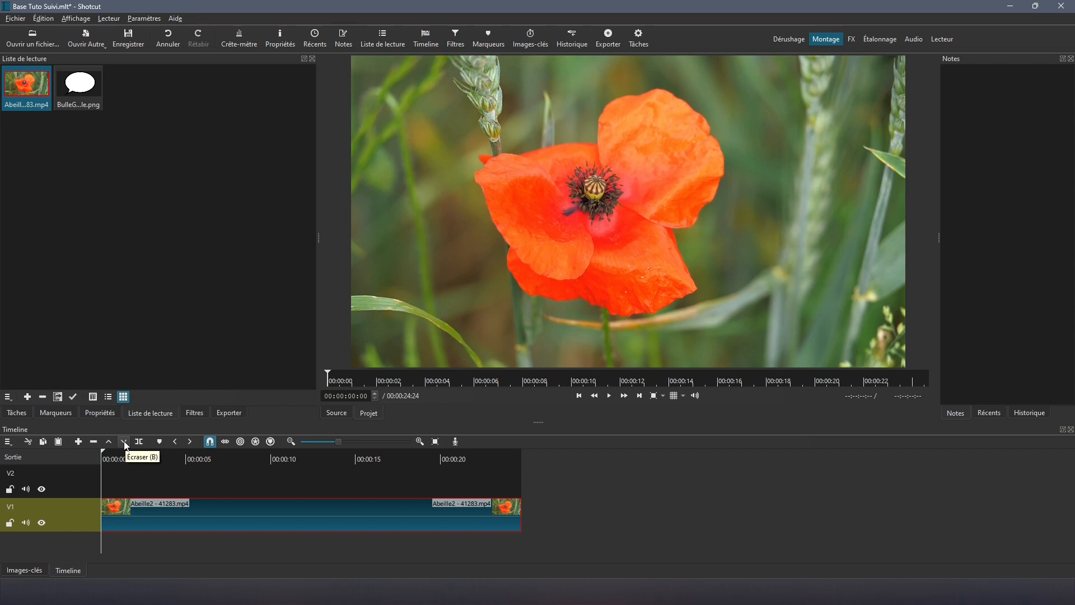
pyautogui.click(608, 396)
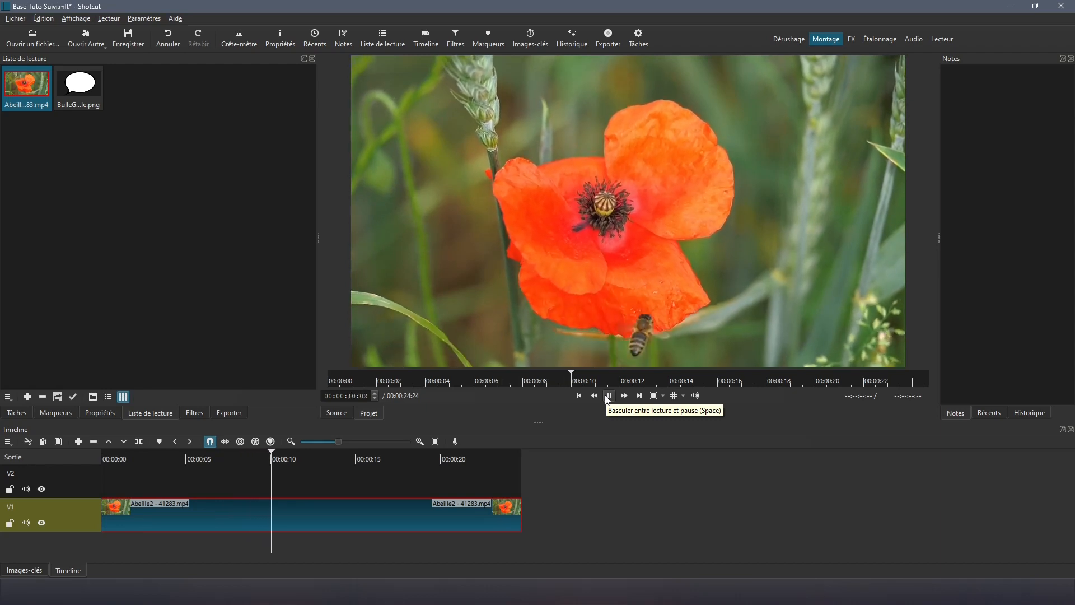
pyautogui.click(608, 396)
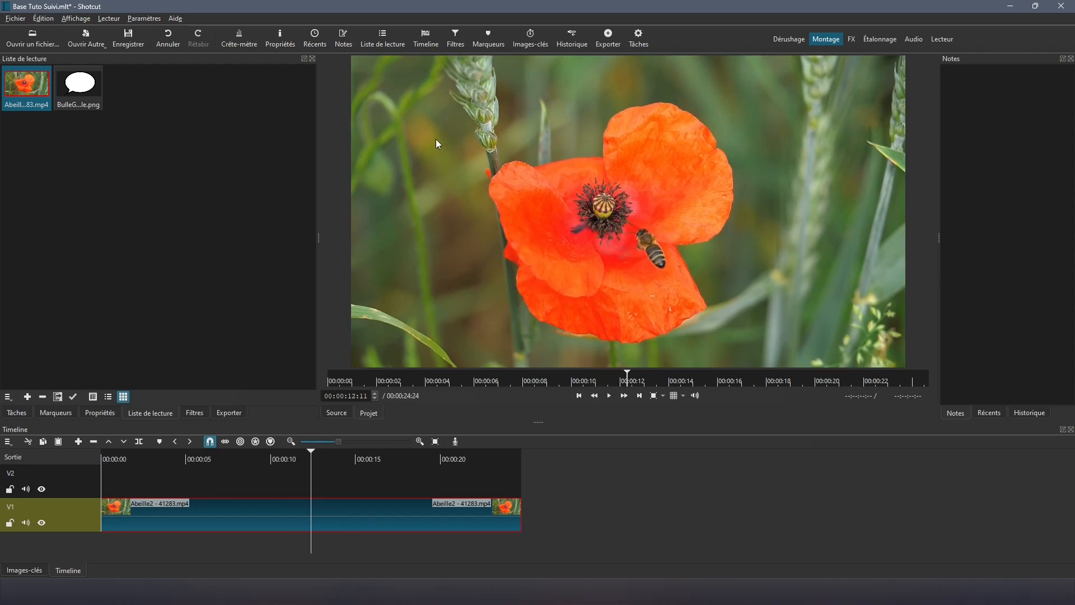
# Step: Scrub to about 5, 13, 23, 3, 9, 7 and 17 seconds to see where the bee flies
pyautogui.click(187, 487)
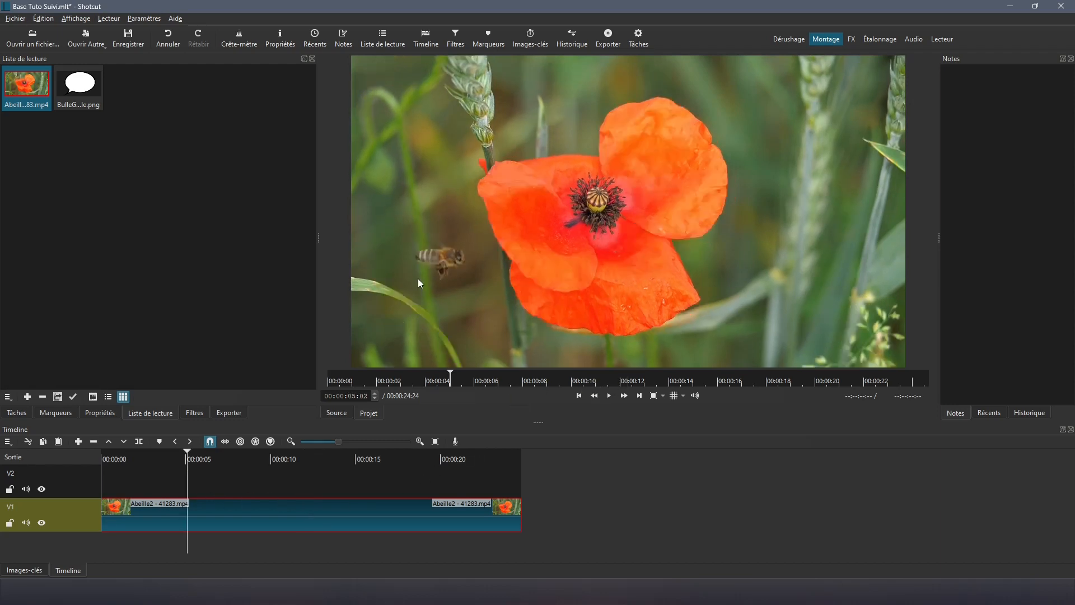
pyautogui.click(319, 486)
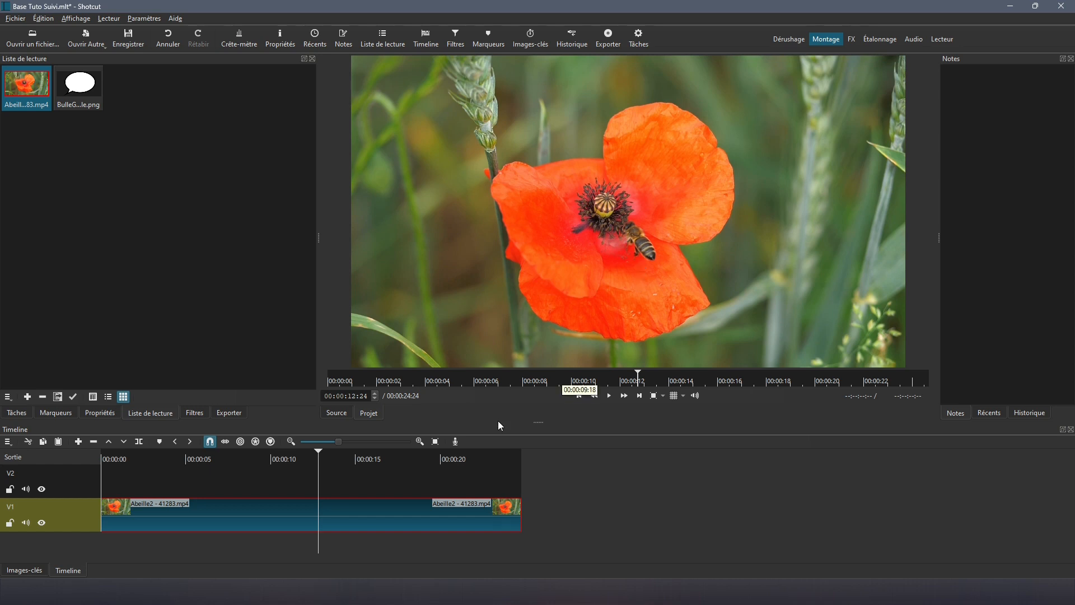
pyautogui.click(490, 485)
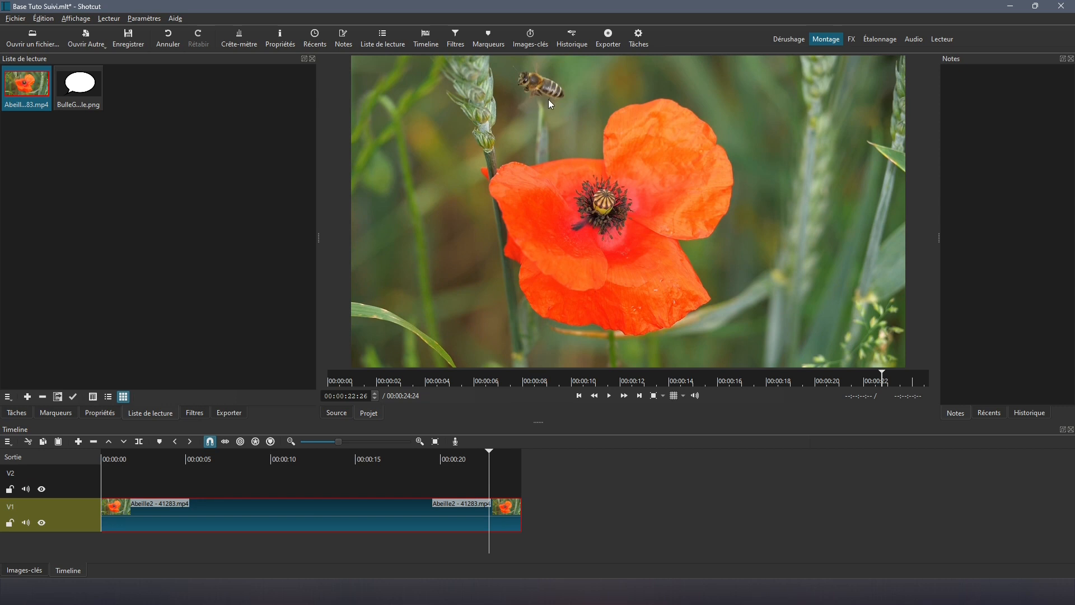
pyautogui.press('Home')
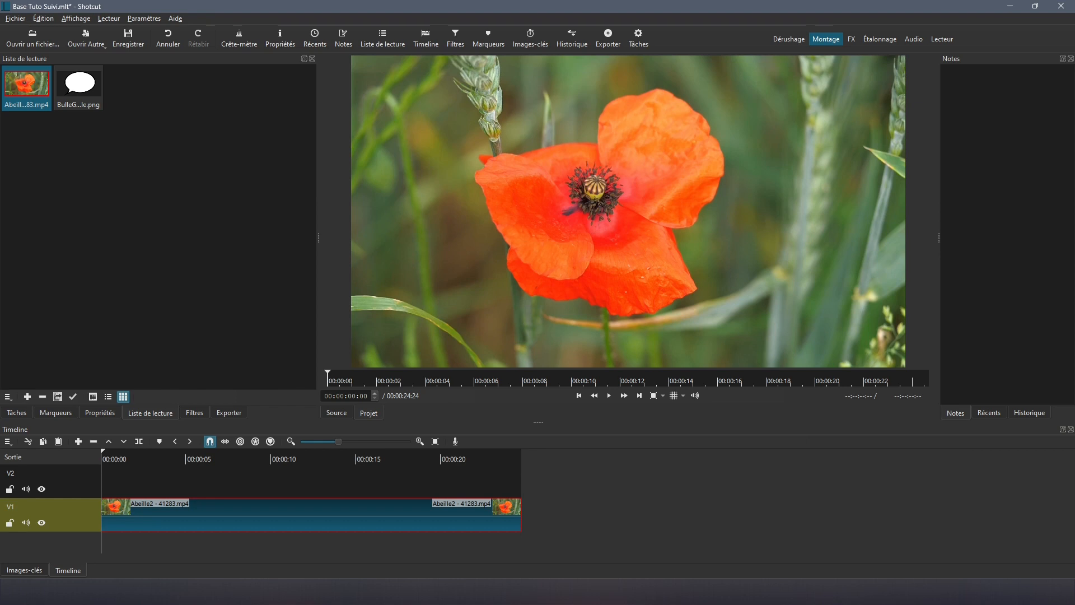
pyautogui.click(151, 485)
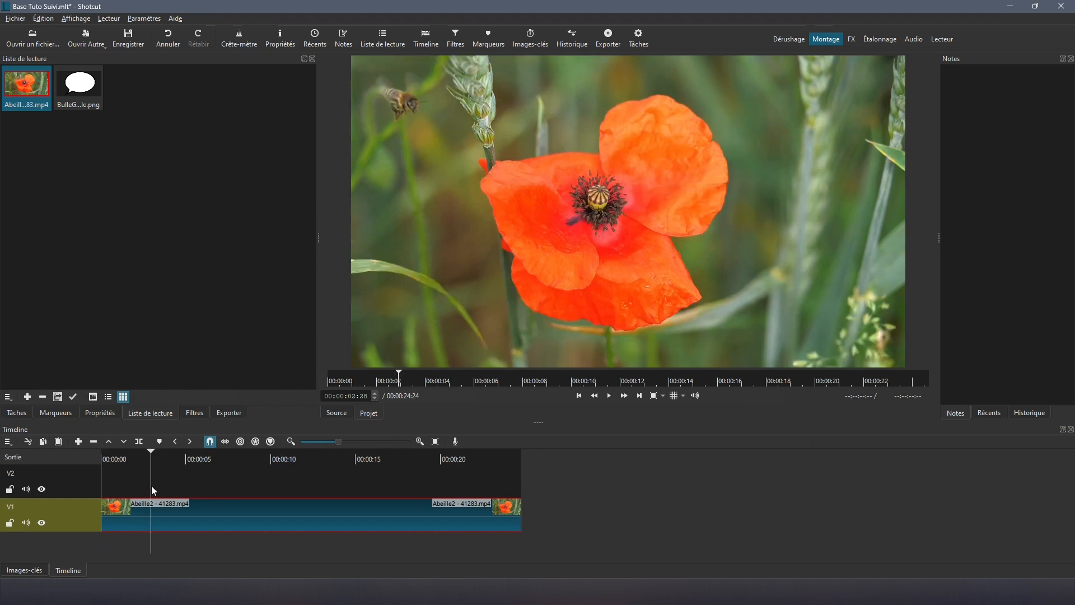
pyautogui.click(252, 485)
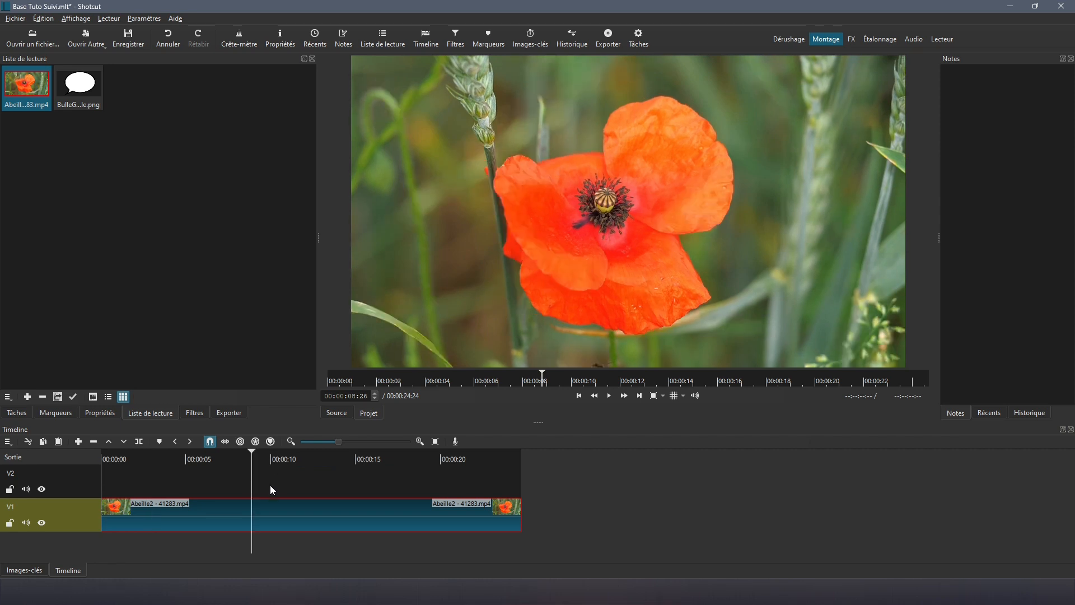
pyautogui.click(226, 482)
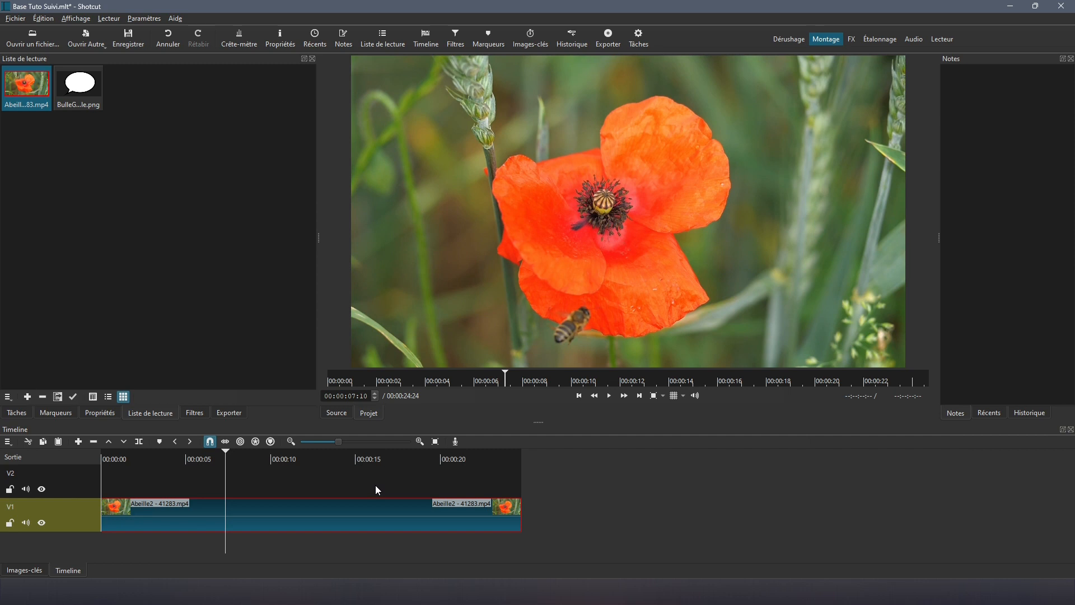
pyautogui.click(393, 488)
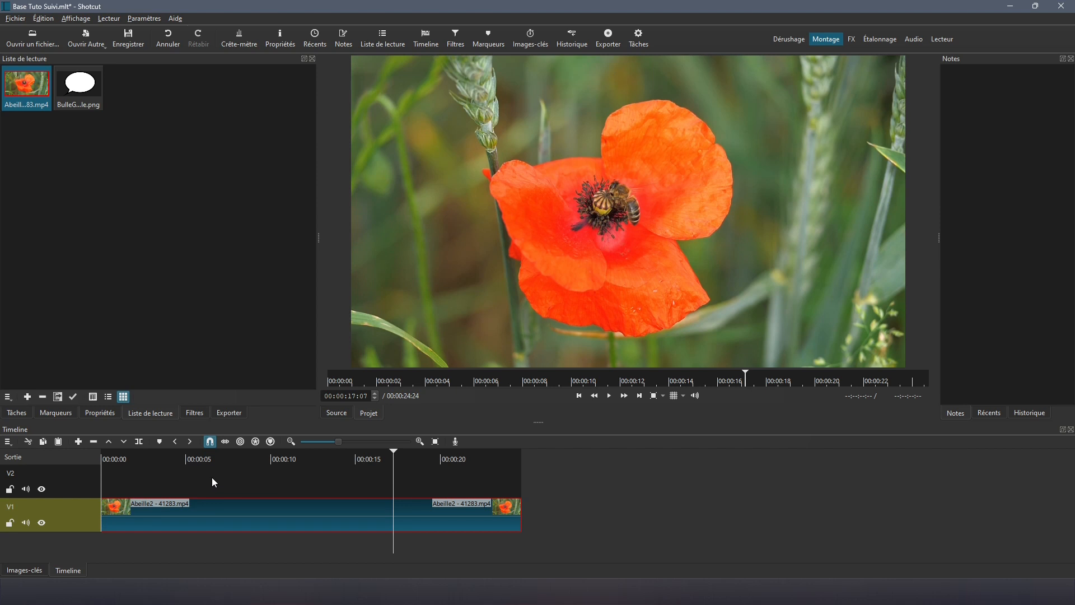
pyautogui.press('Home')
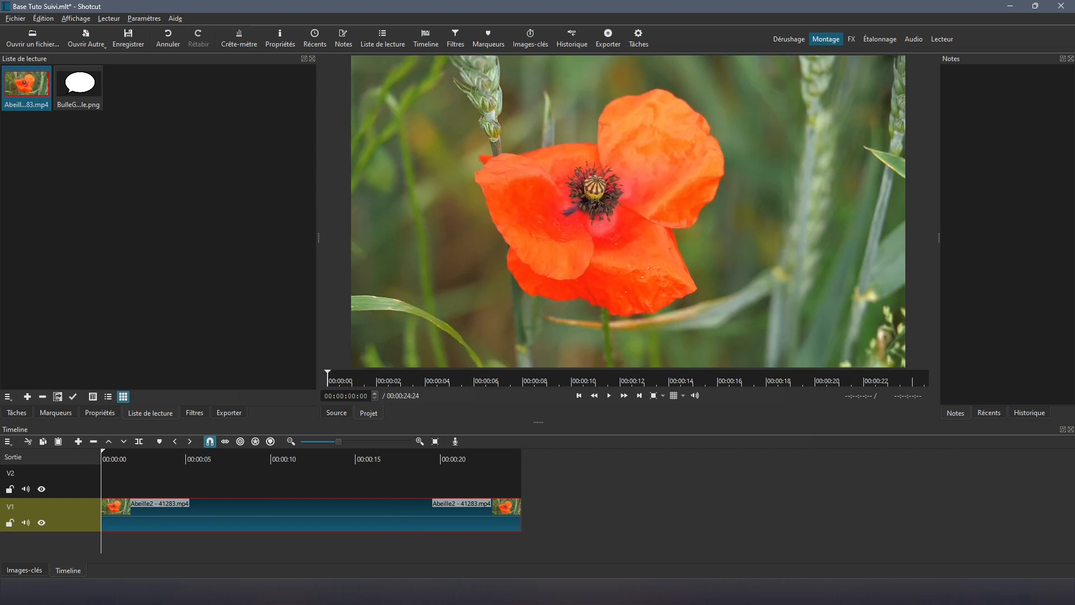
# Step: Split the V1 clip at 00:00:01:26 and 00:00:08:23 where the bee appears
pyautogui.click(613, 398)
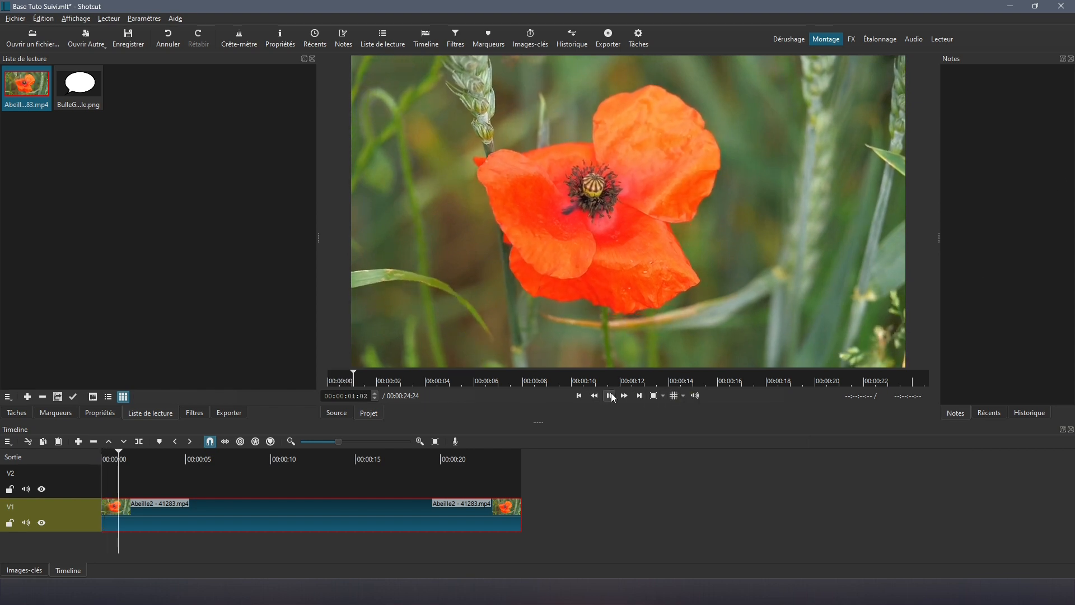
pyautogui.click(612, 396)
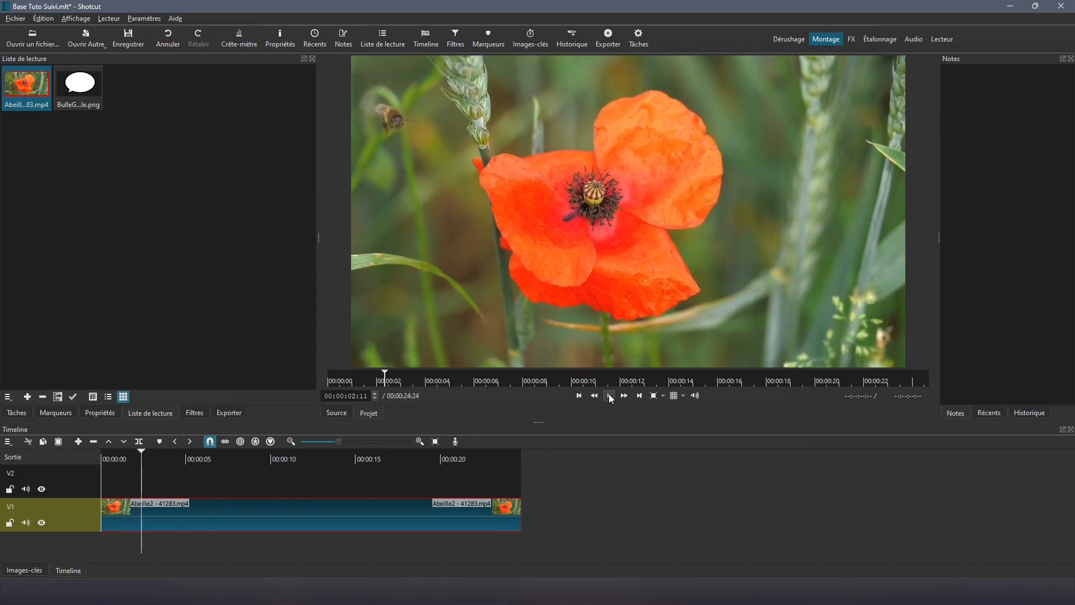
pyautogui.click(133, 488)
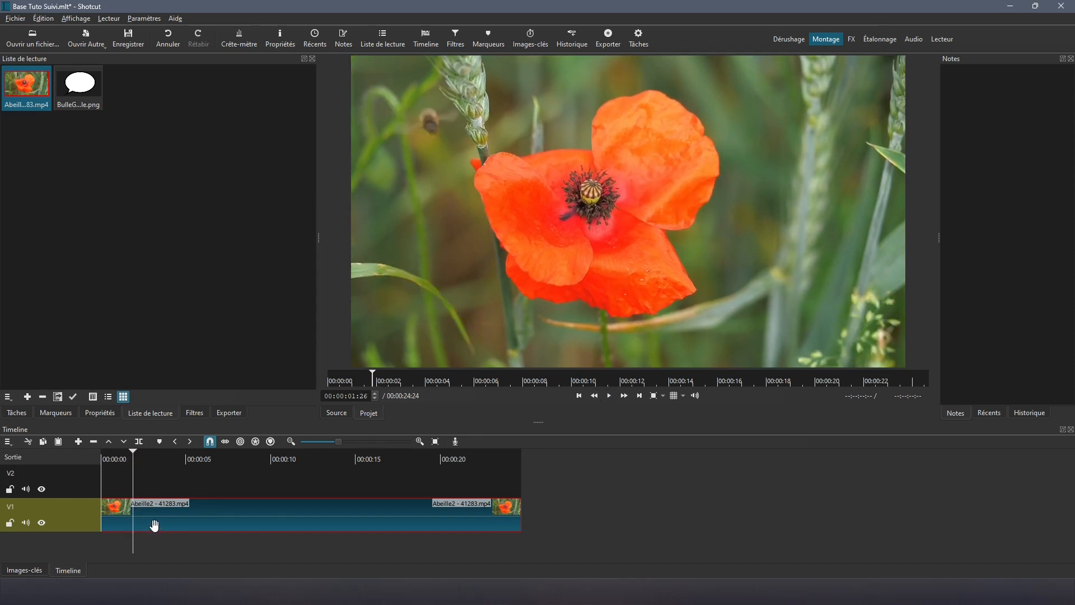
pyautogui.press('s')
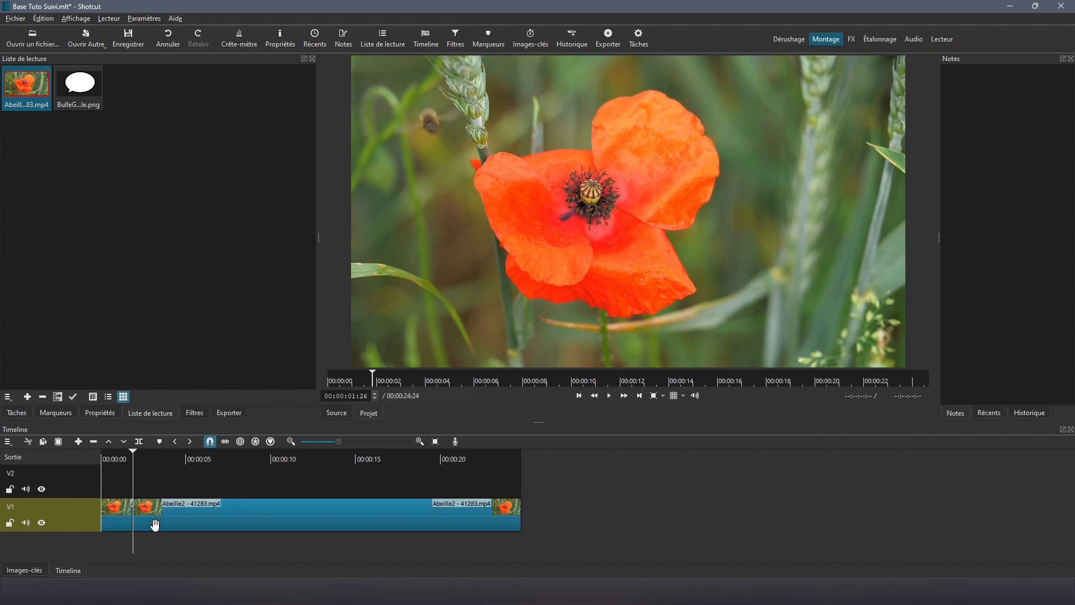
pyautogui.click(610, 396)
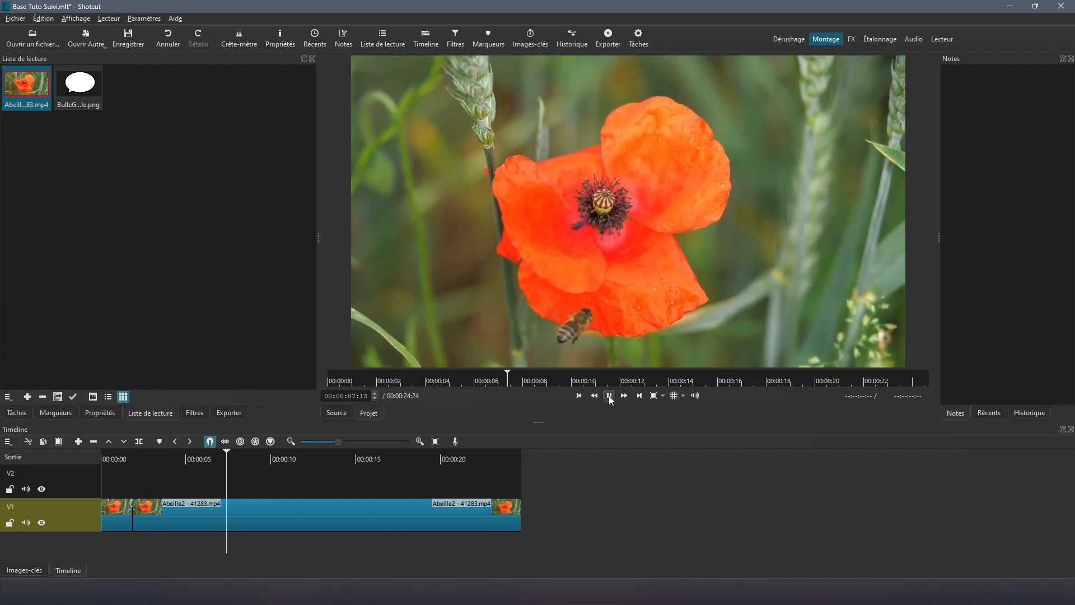
pyautogui.click(610, 396)
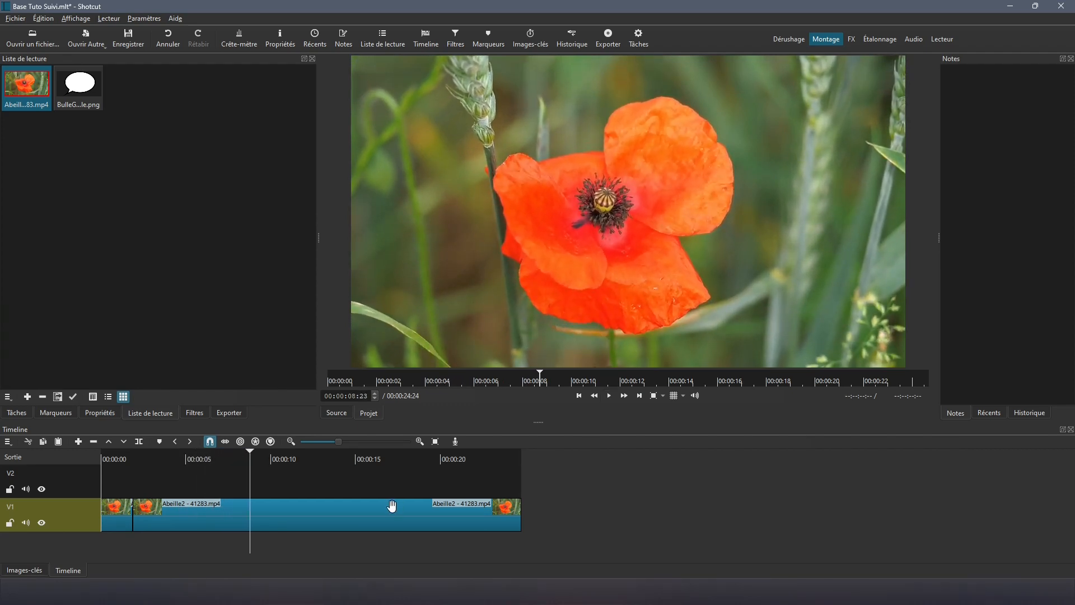
pyautogui.click(372, 520)
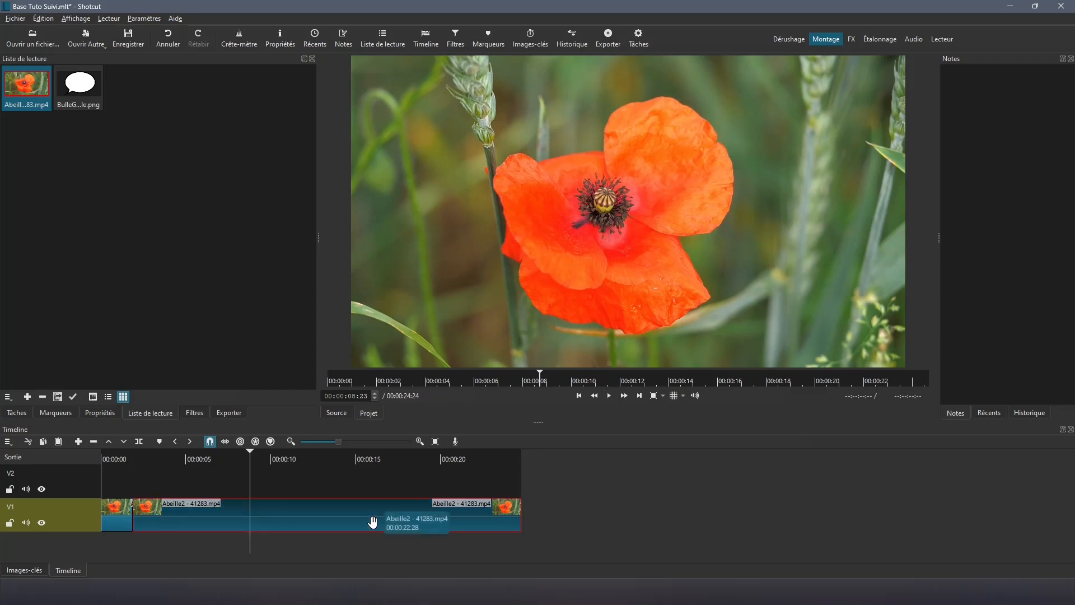
pyautogui.press('s')
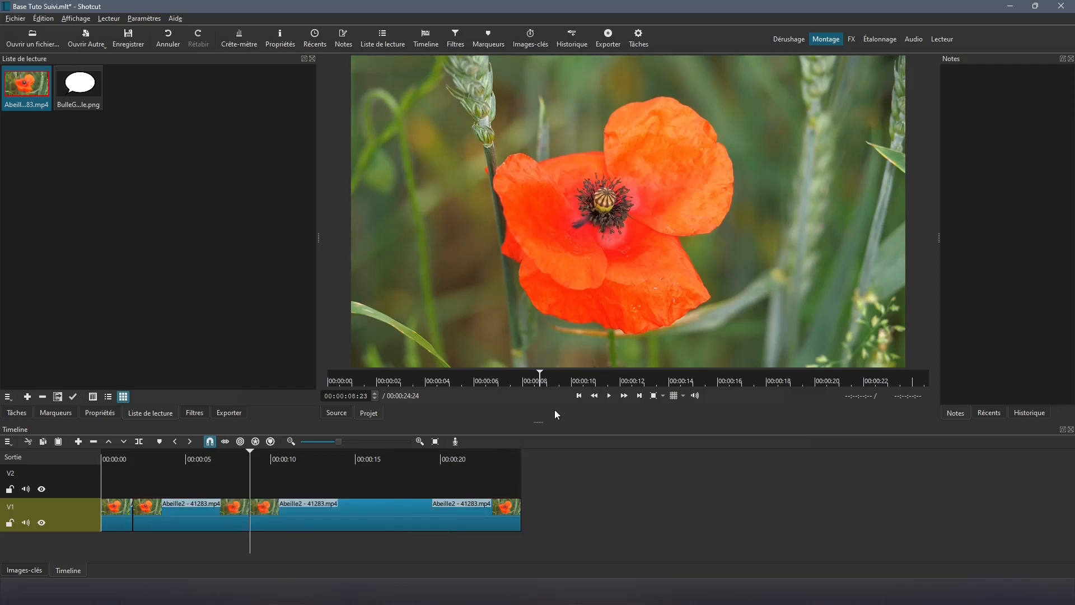
# Step: Add further cuts to the V1 clip at 00:00:10:05 and 00:00:22:09
pyautogui.click(607, 396)
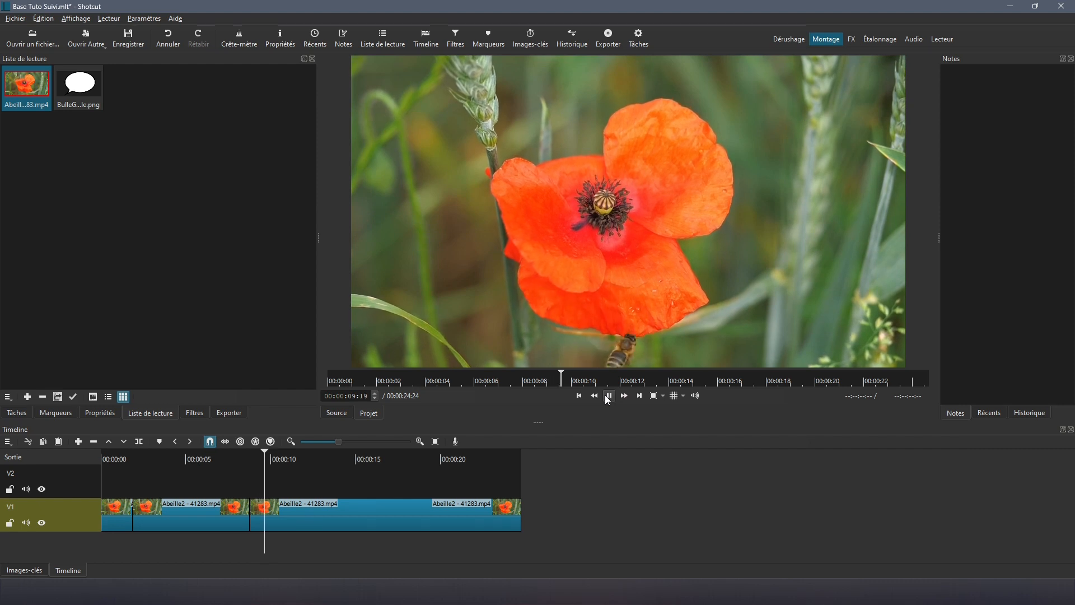
pyautogui.click(272, 488)
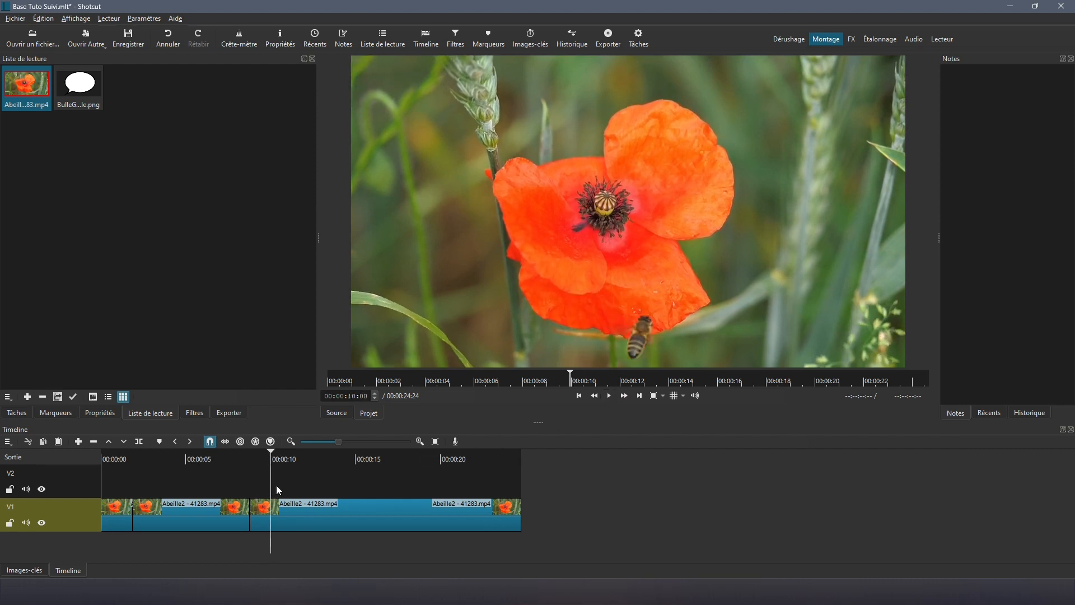
pyautogui.press('Right')
pyautogui.press('Right')
pyautogui.press('Right')
pyautogui.press('Right')
pyautogui.press('Right')
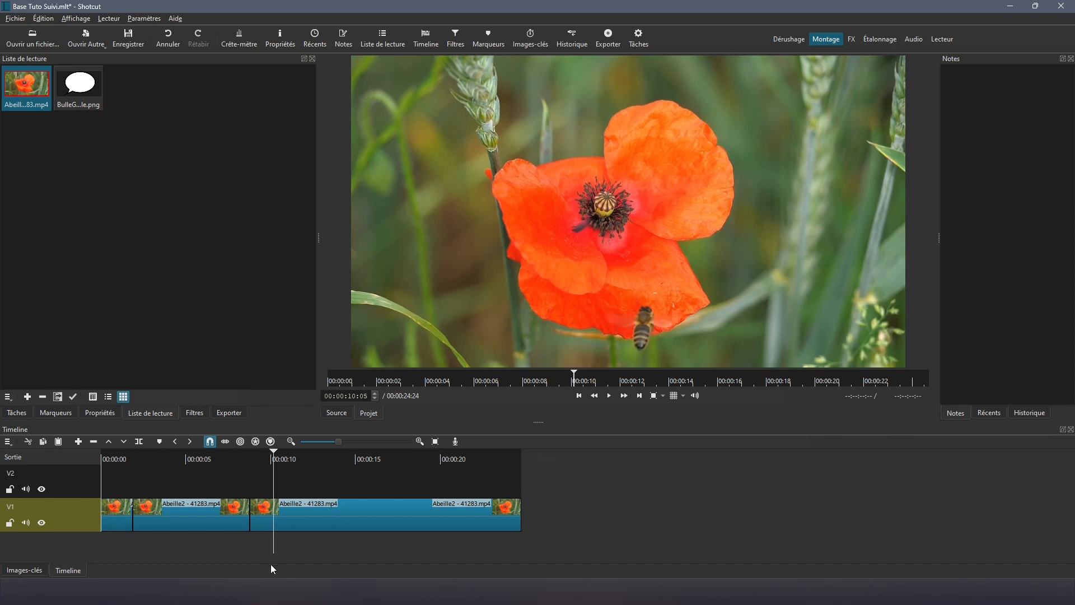
pyautogui.click(331, 523)
pyautogui.press('s')
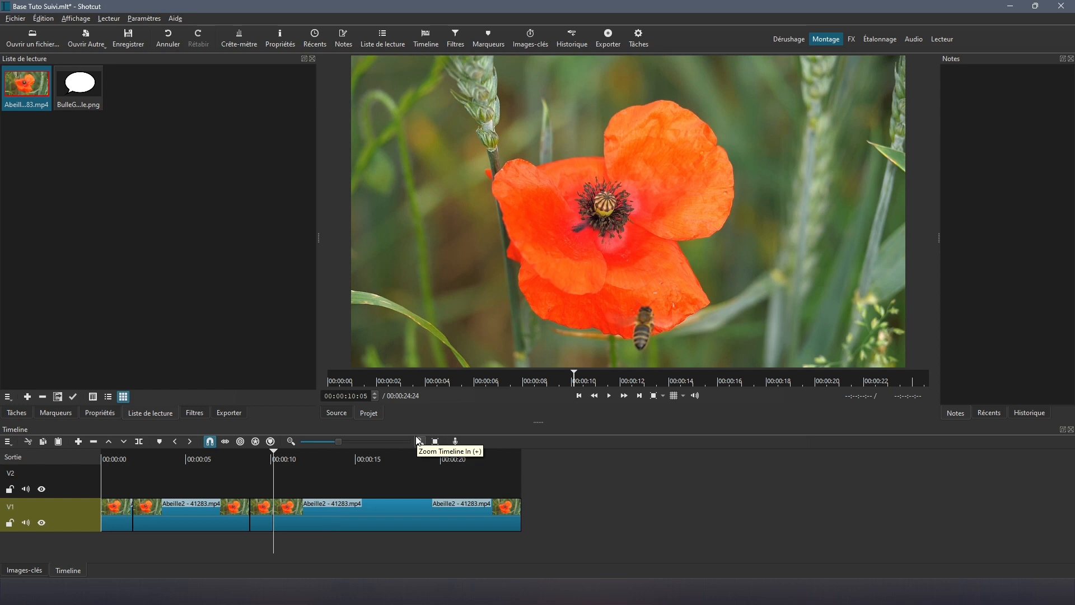
pyautogui.click(610, 398)
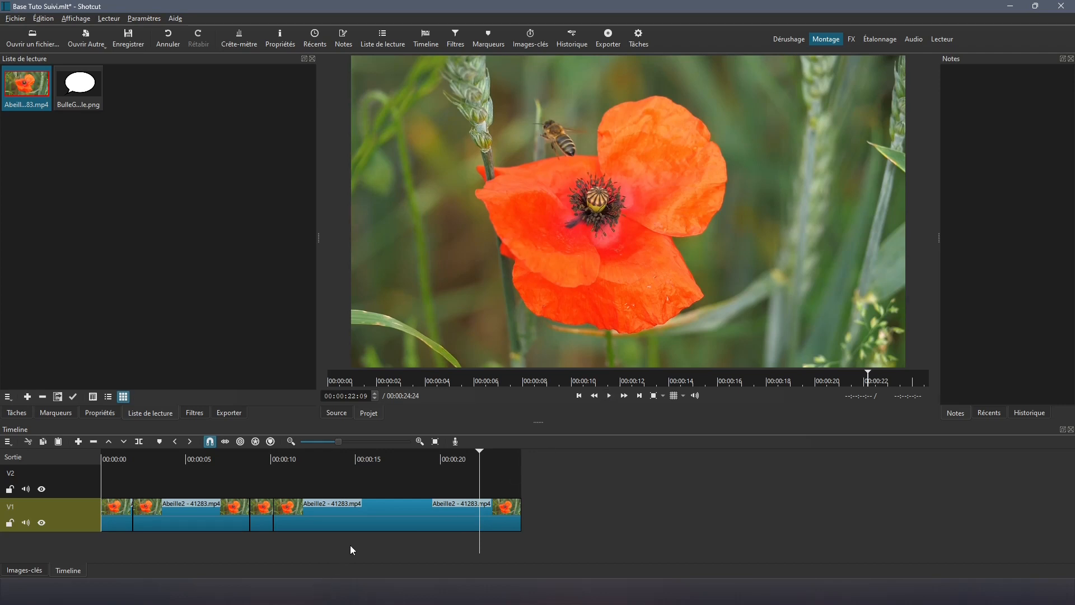
pyautogui.click(421, 512)
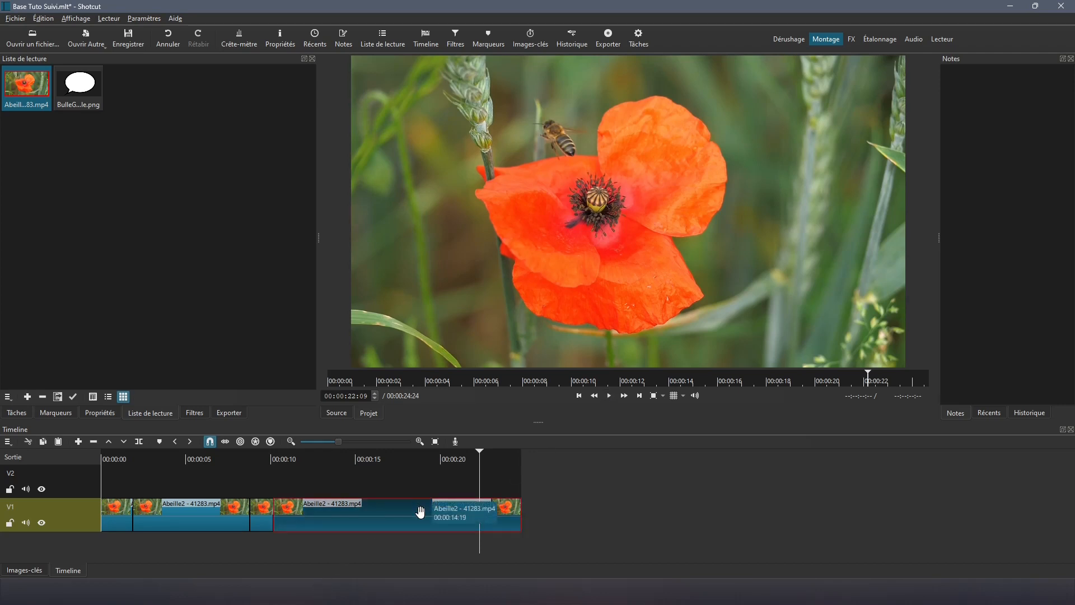
pyautogui.press('s')
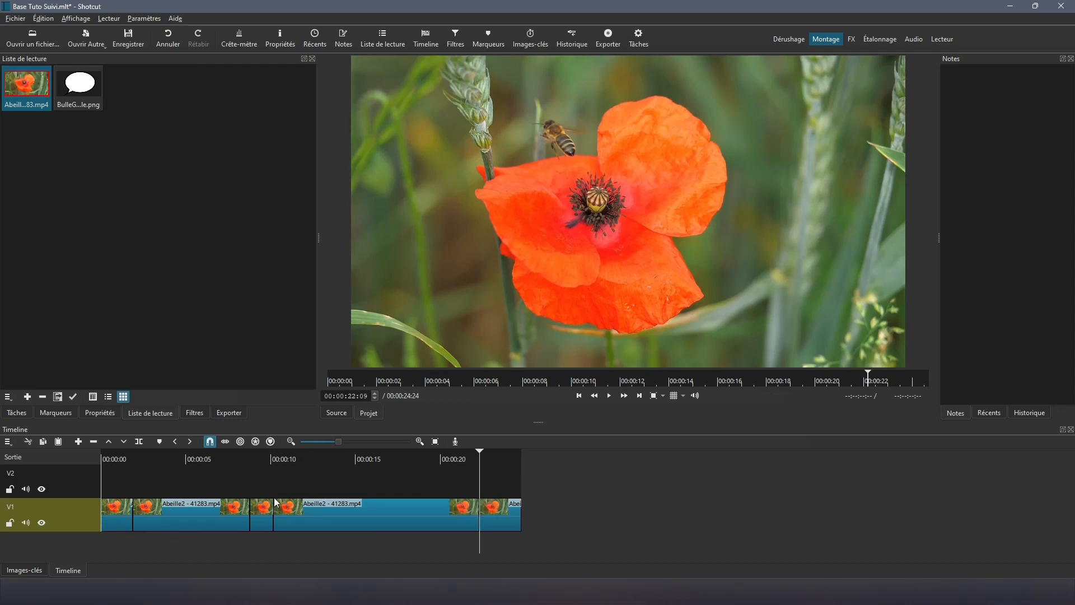
# Step: Return to the start, zoom the timeline to fit, and select the second V1 clip
pyautogui.press('Home')
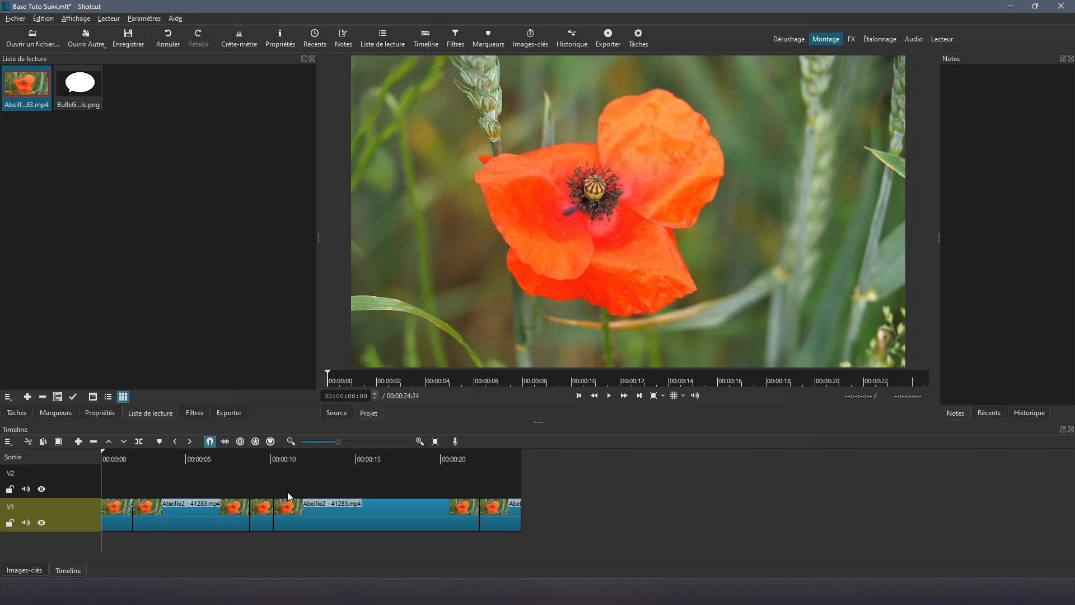
pyautogui.click(435, 443)
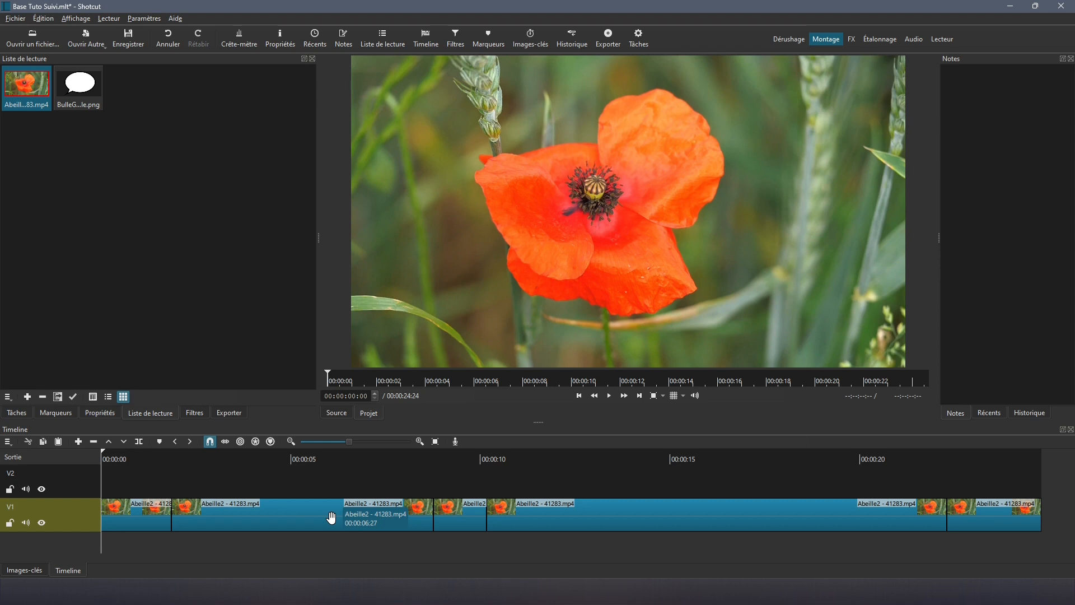
pyautogui.click(255, 516)
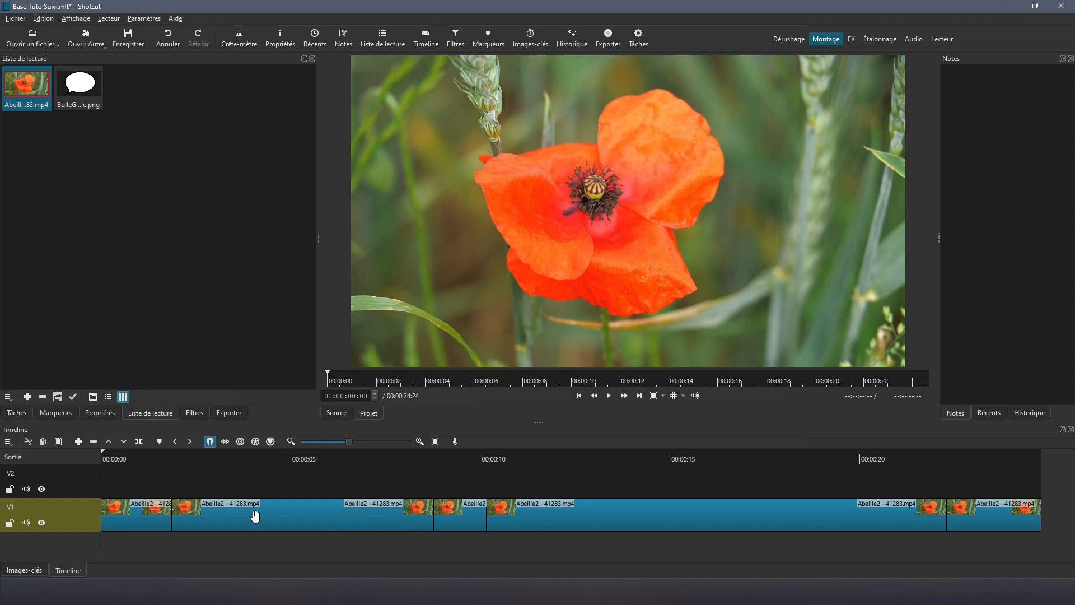
pyautogui.click(197, 488)
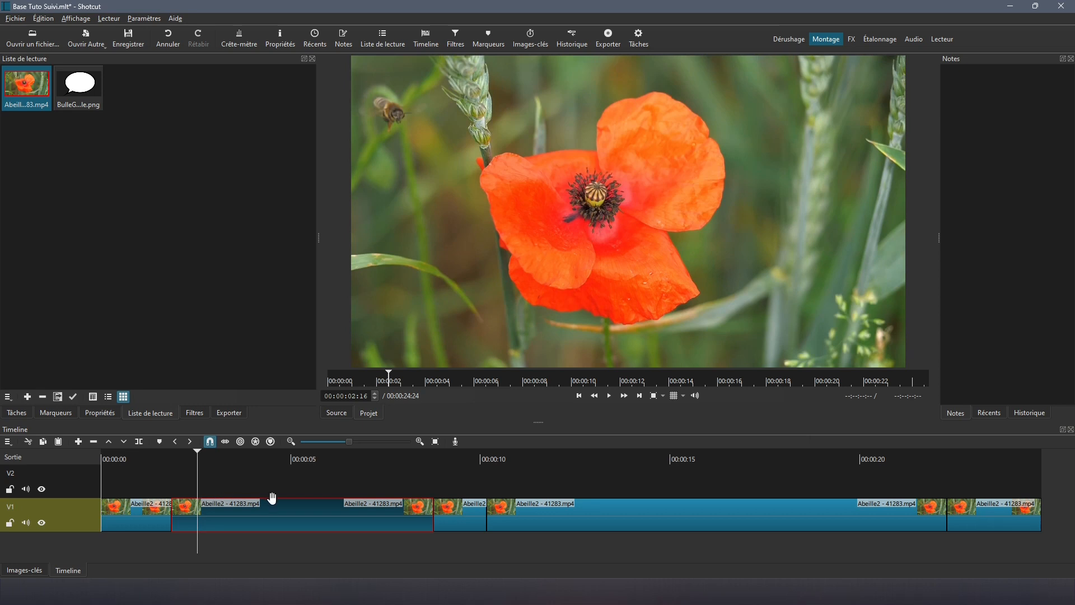
# Step: Add a Motion Tracker filter to the second V1 clip, searching 'Mot'
pyautogui.click(195, 414)
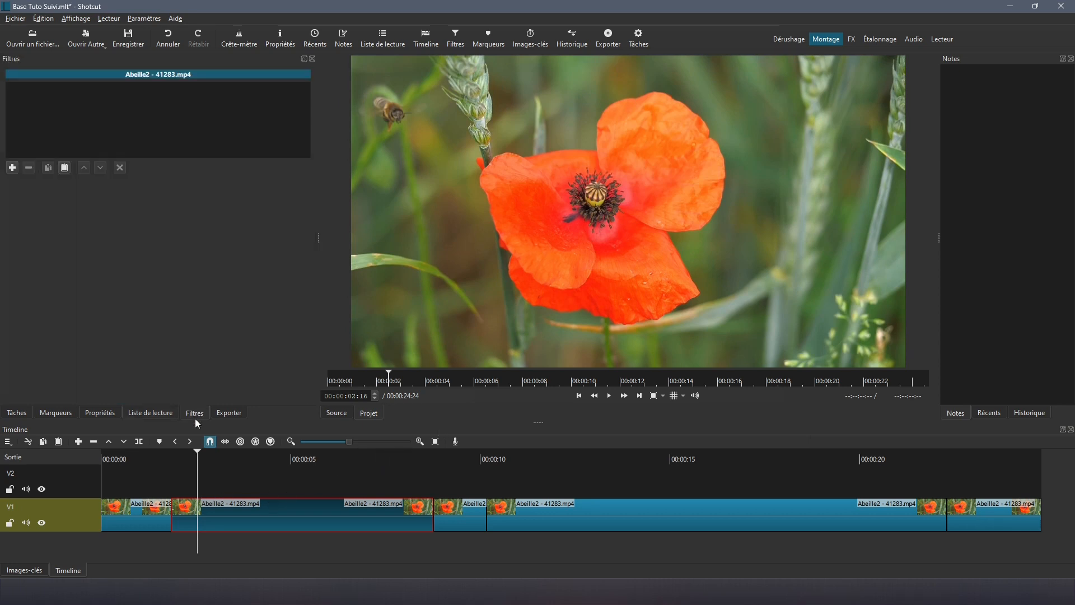
pyautogui.click(12, 167)
pyautogui.write('Mot')
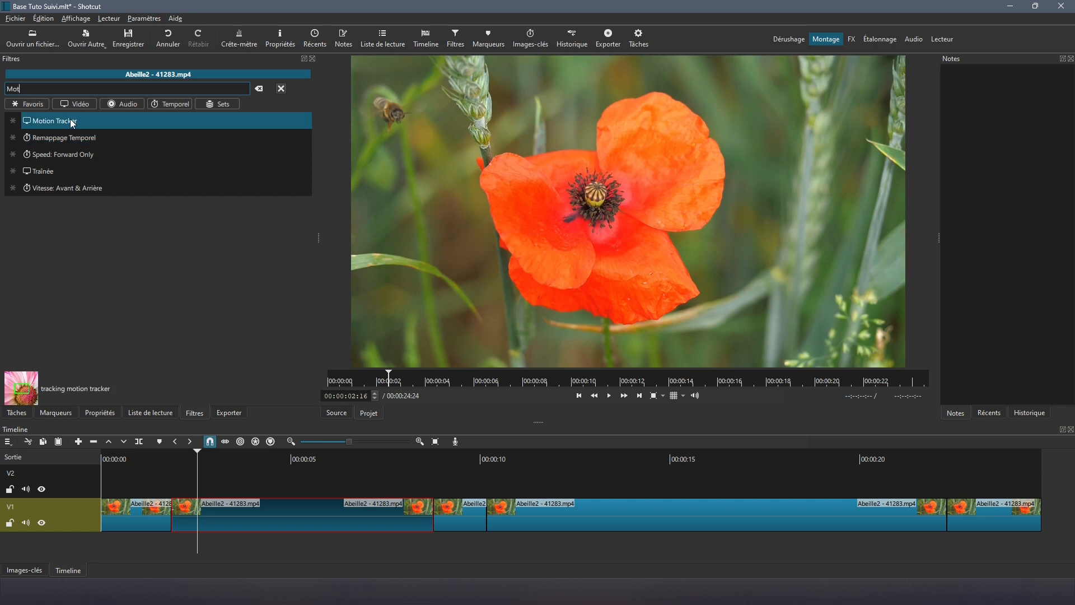
pyautogui.click(70, 119)
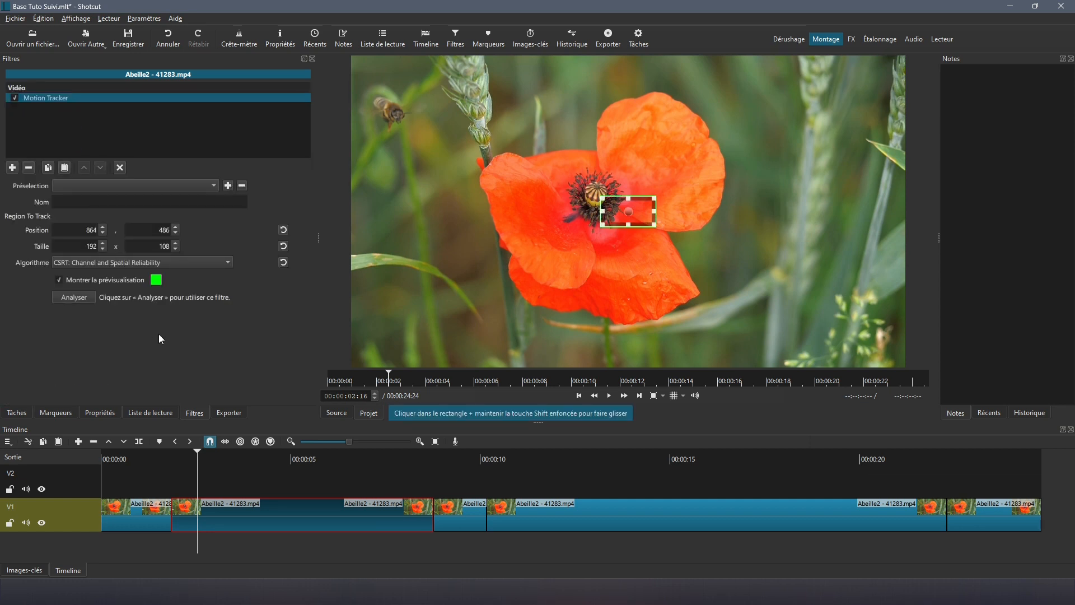
# Step: Place the tracking box on the bee at upper left, name it 'Début', and start analysis
pyautogui.click(579, 396)
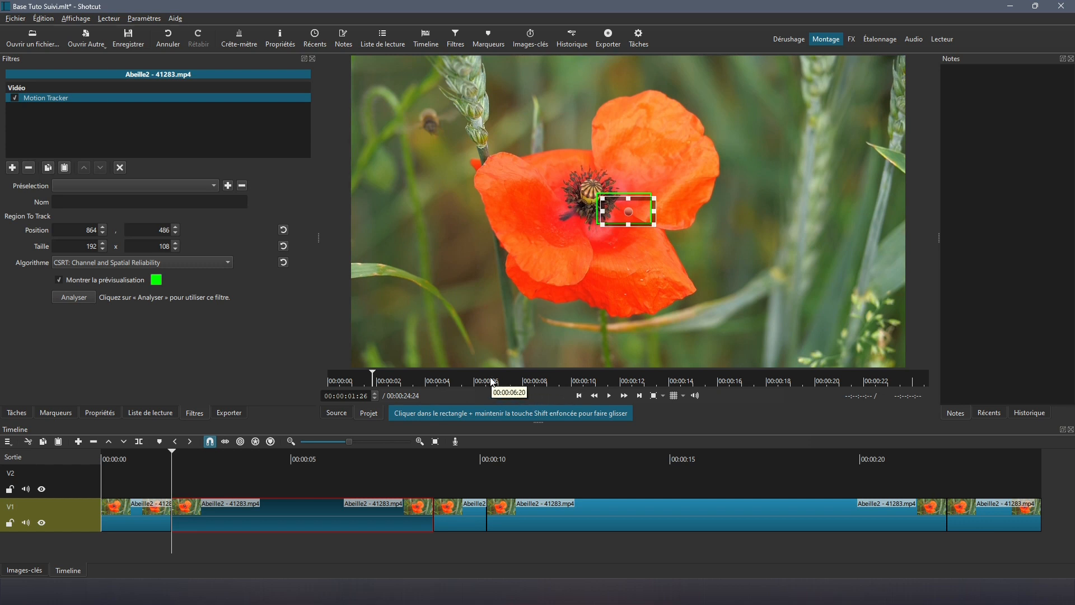
pyautogui.moveTo(630, 211); pyautogui.dragTo(423, 125)
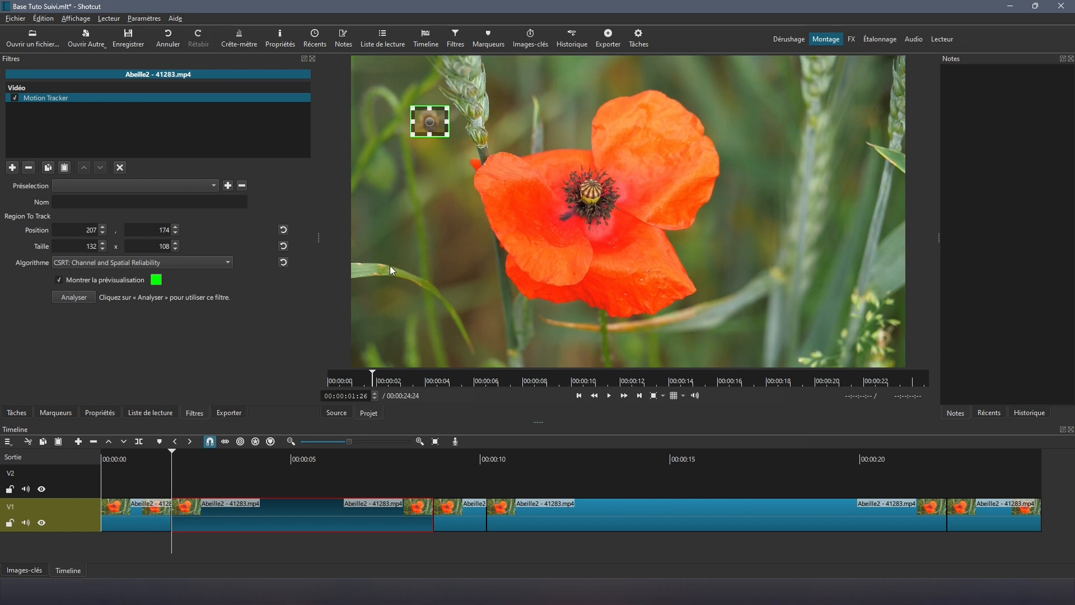
pyautogui.click(76, 201)
pyautogui.write('Début')
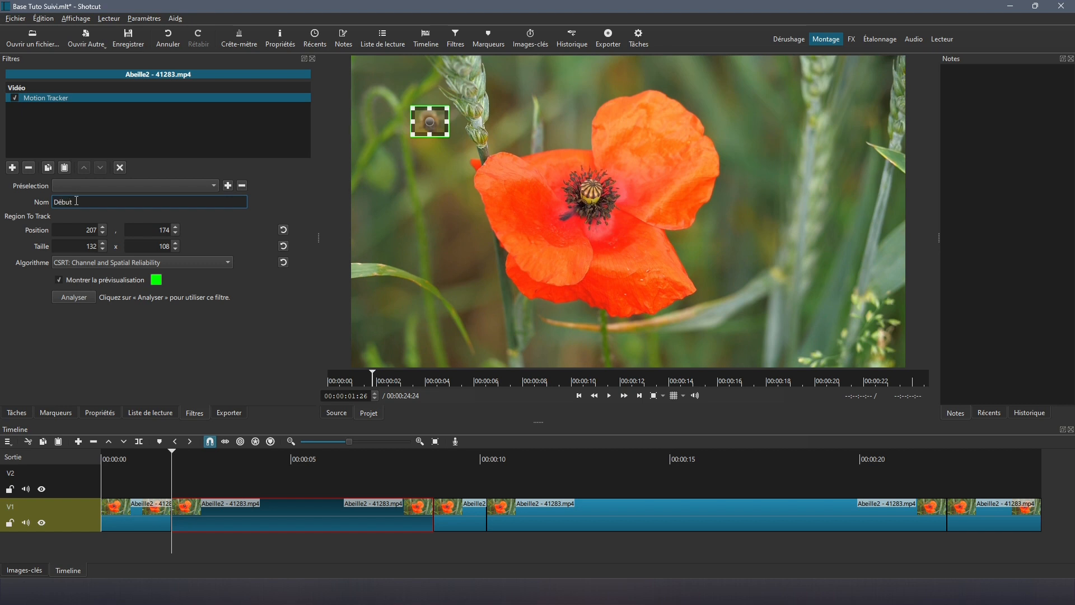
pyautogui.click(72, 296)
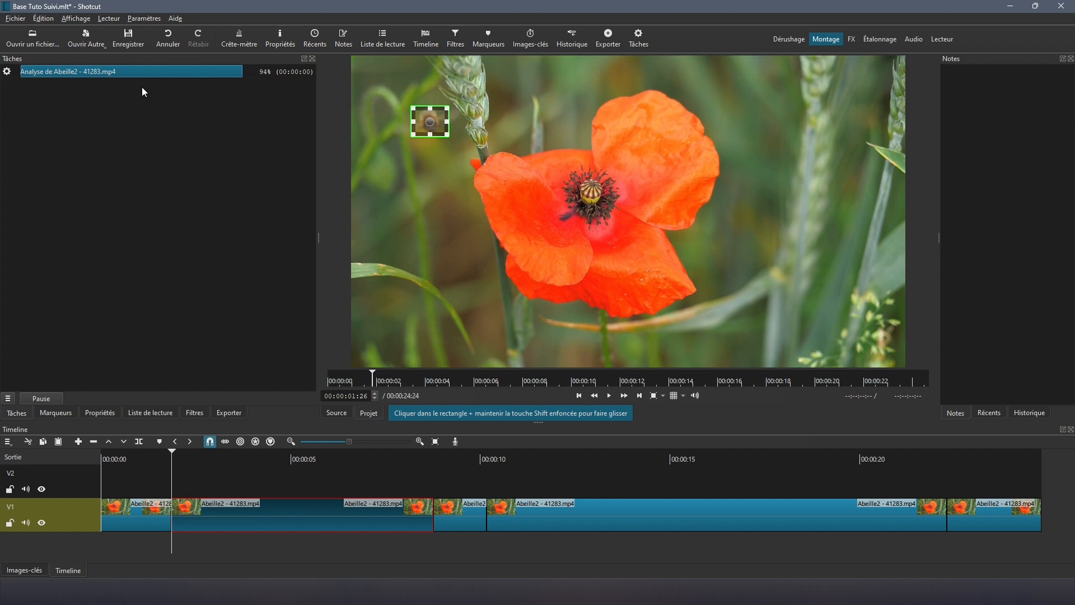
# Step: Play the second clip to confirm the Début tracking box follows the bee
pyautogui.click(192, 413)
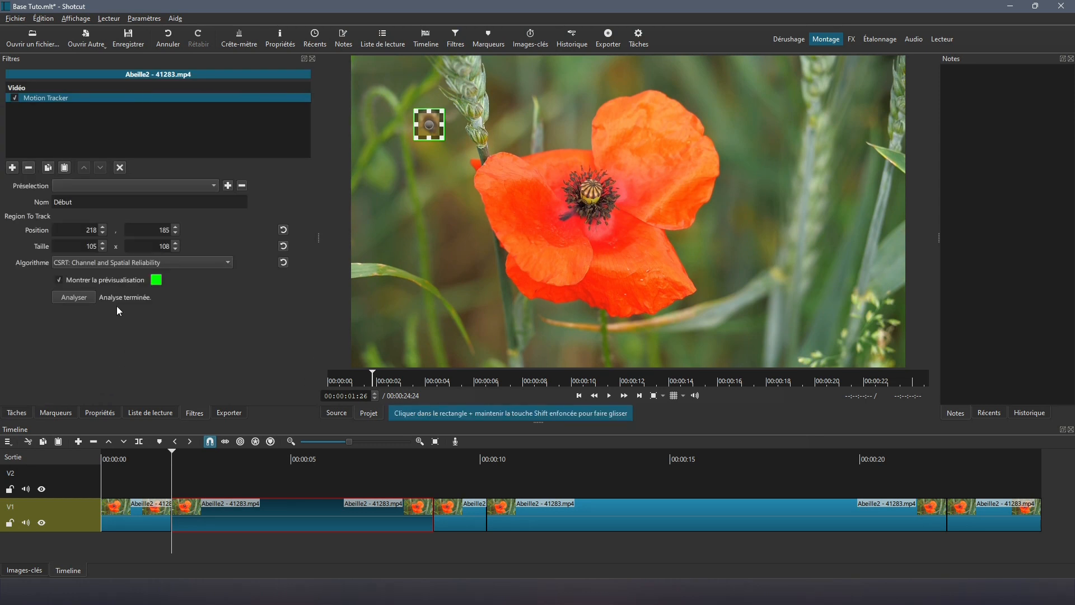
pyautogui.click(610, 396)
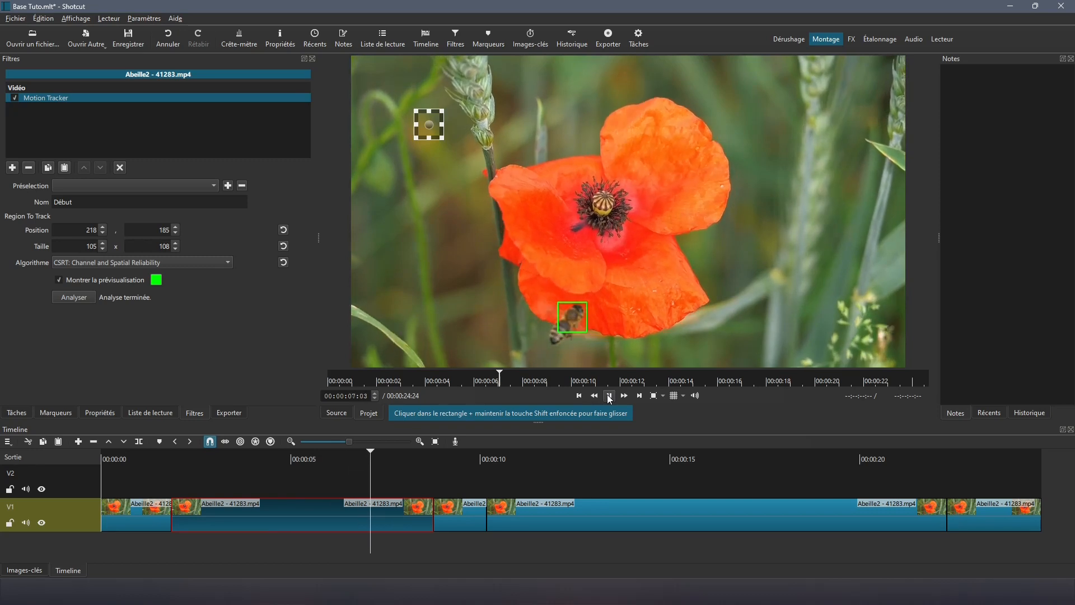
pyautogui.click(609, 396)
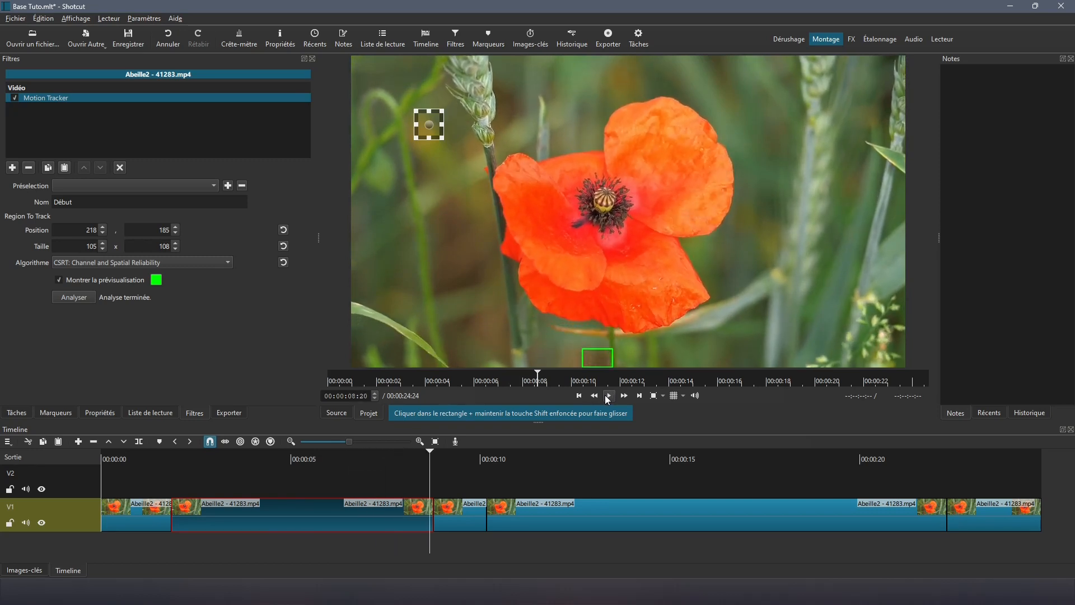
pyautogui.click(518, 512)
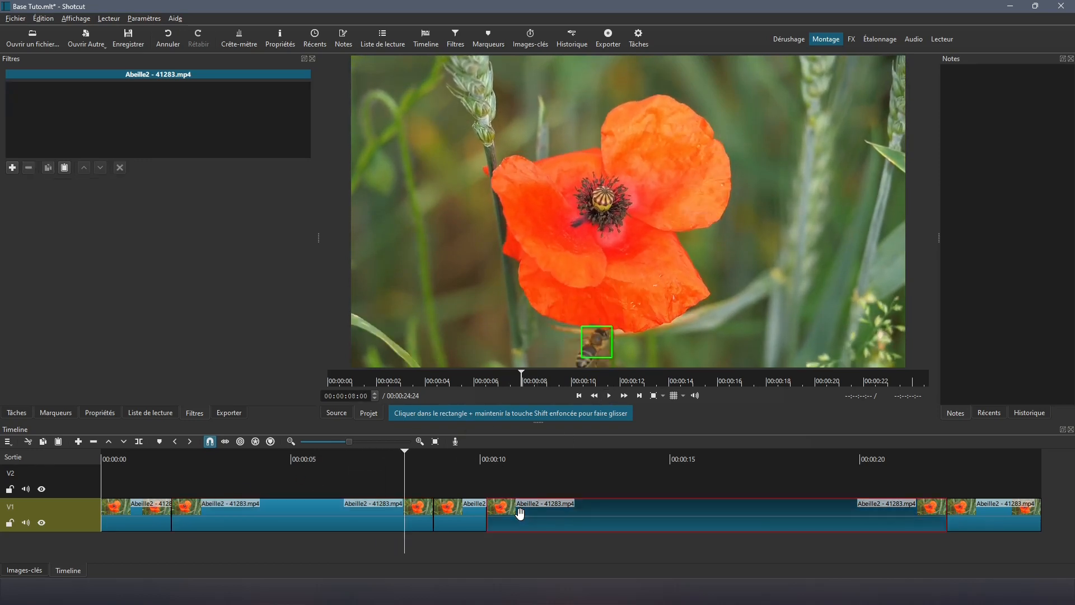
# Step: Add a Motion Tracker filter to the long fourth clip with the playhead at 00:00:10:05
pyautogui.click(520, 497)
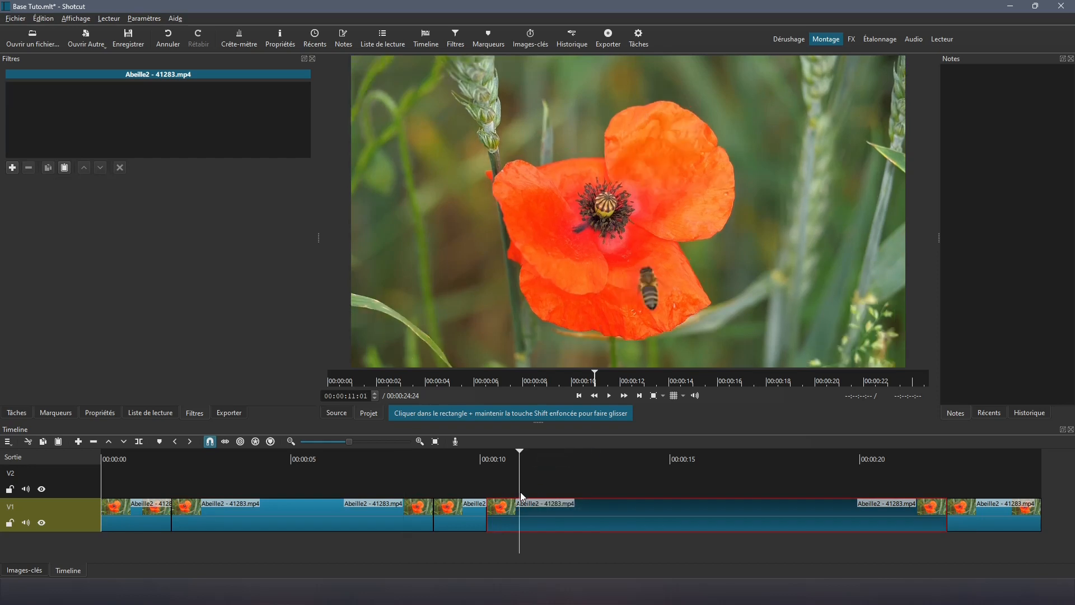
pyautogui.click(574, 382)
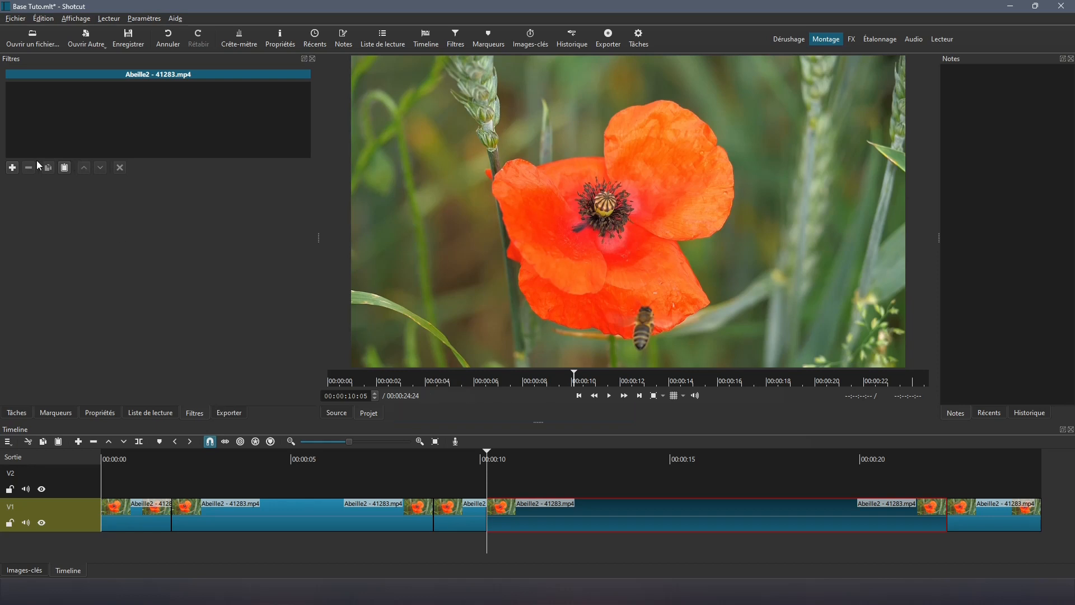
pyautogui.click(12, 169)
pyautogui.write('moti')
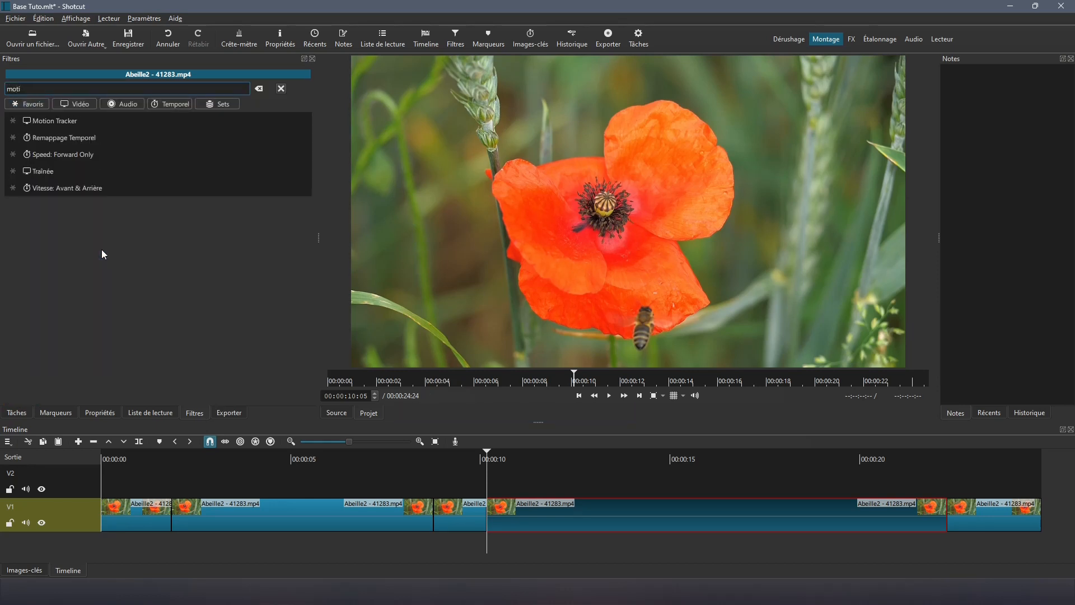
pyautogui.click(45, 122)
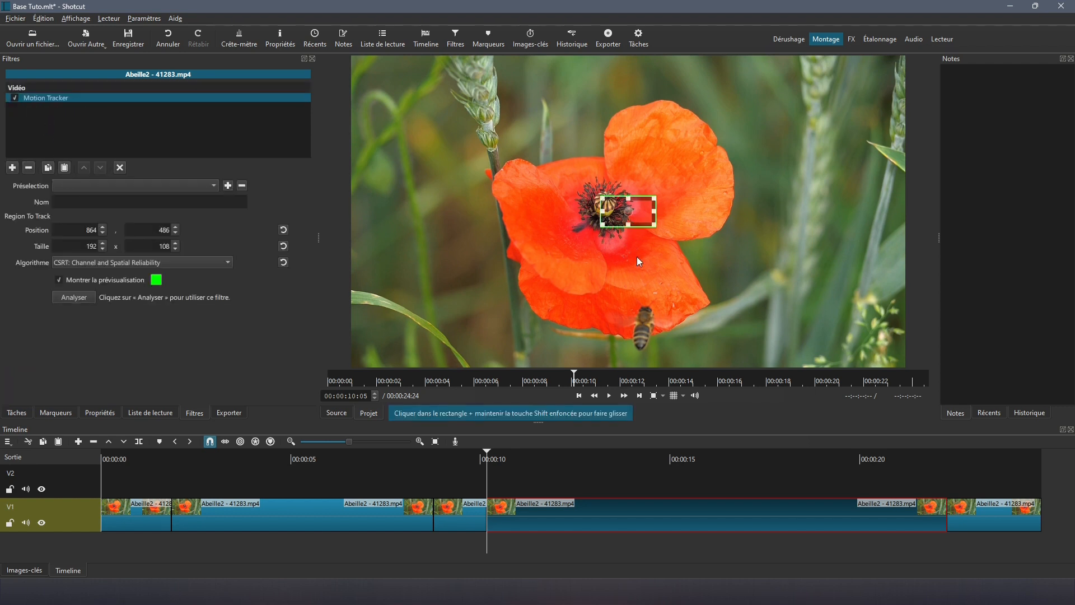
# Step: Box the bee below the poppy, name the tracker 'Milieu', analyse it, and play to check
pyautogui.moveTo(633, 211); pyautogui.dragTo(668, 374)
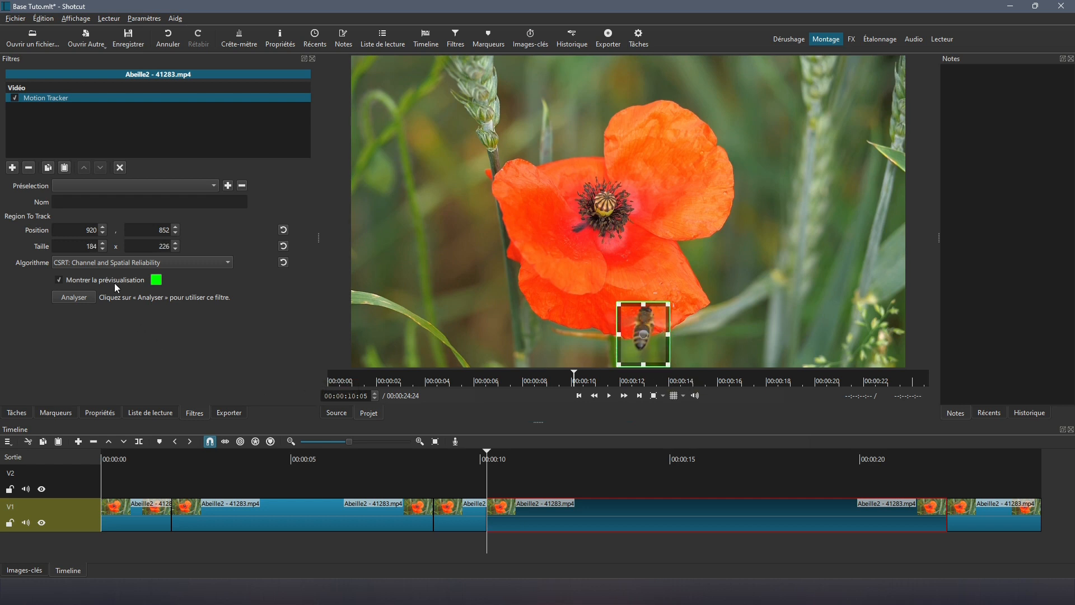
pyautogui.click(69, 202)
pyautogui.write('Milieu')
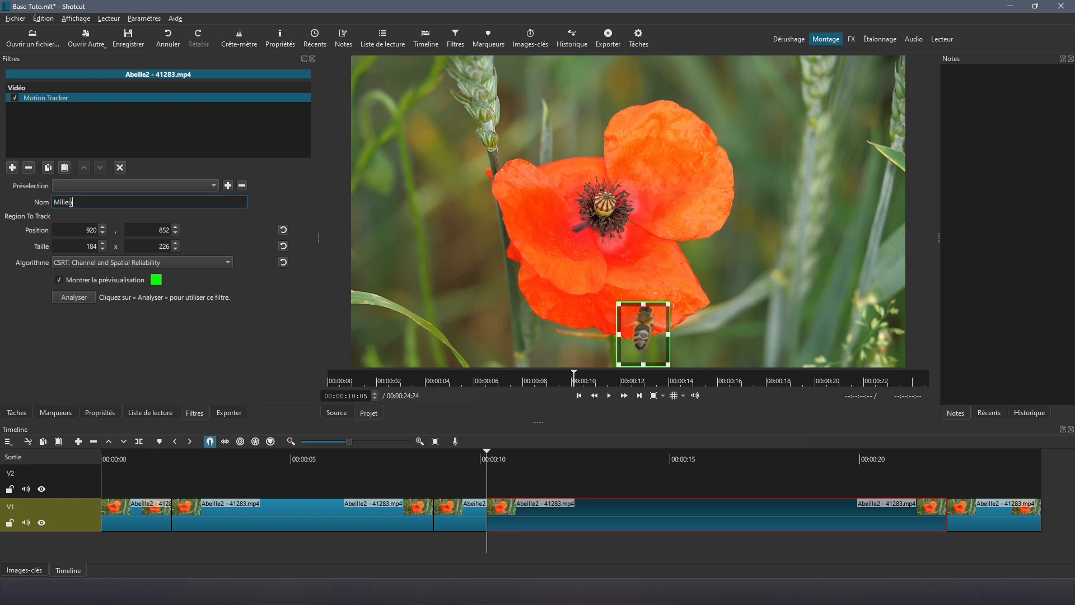
pyautogui.click(65, 297)
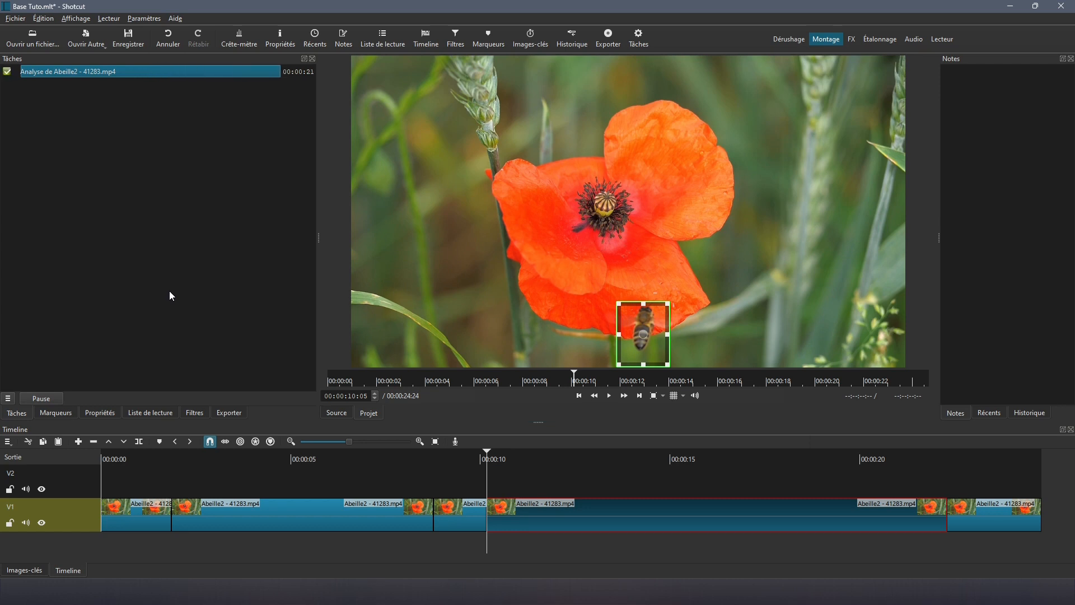
pyautogui.click(190, 415)
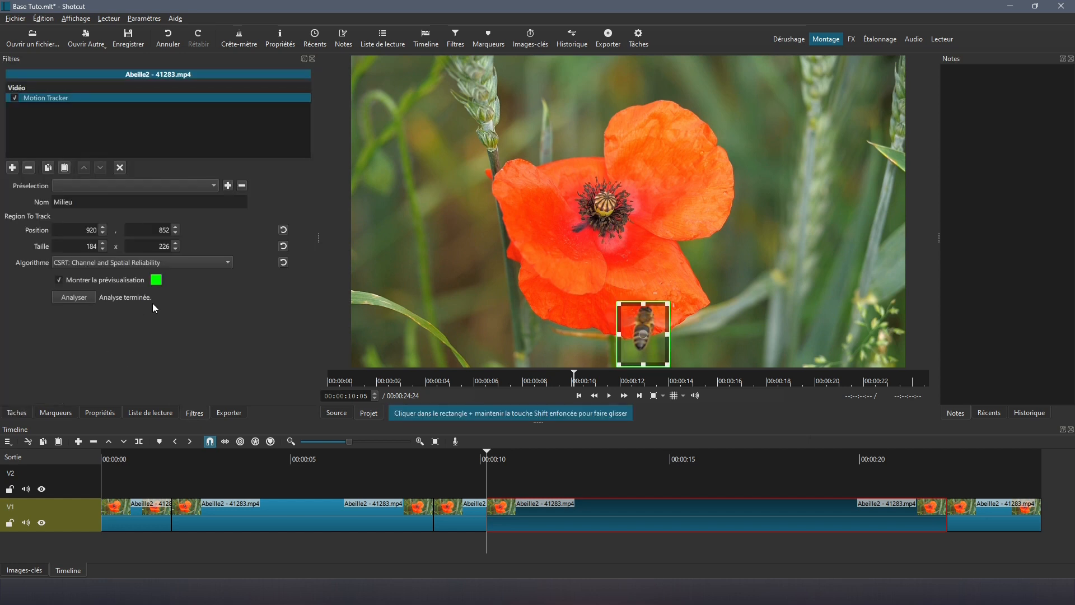
pyautogui.click(611, 396)
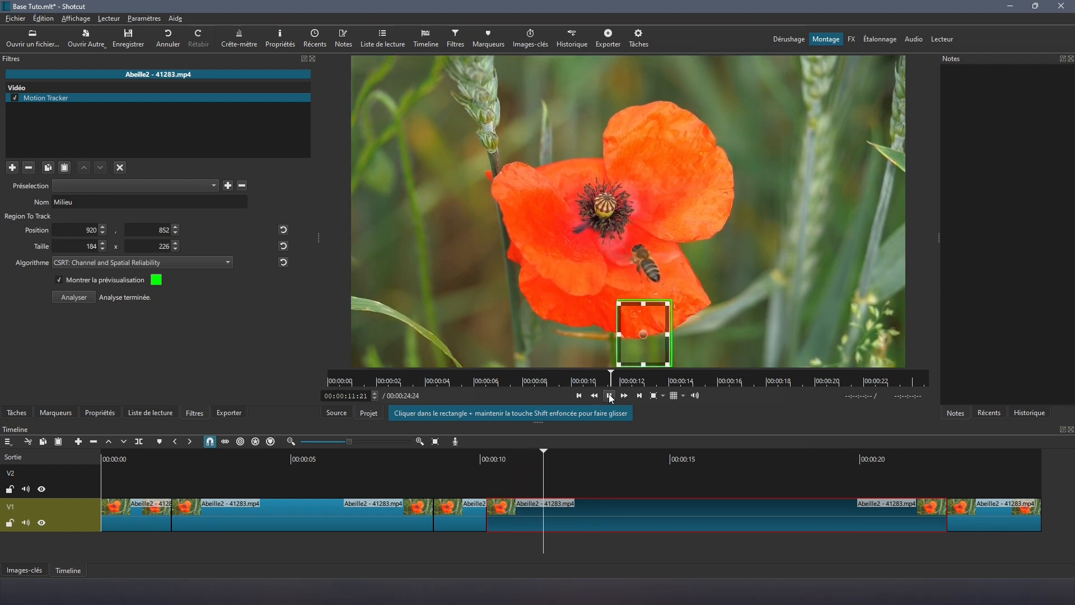
pyautogui.click(610, 395)
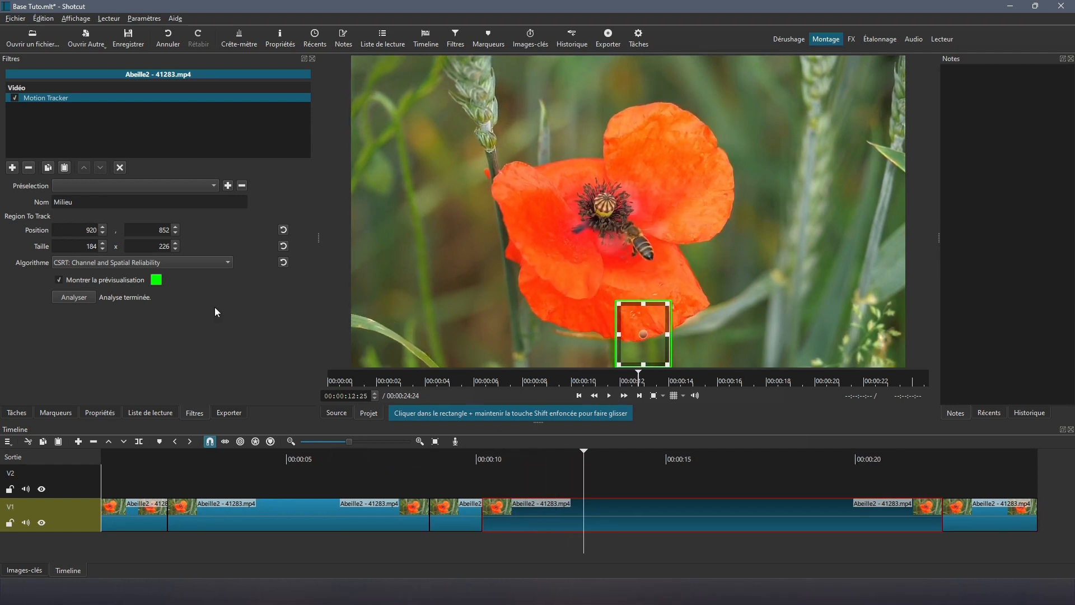
pyautogui.click(120, 167)
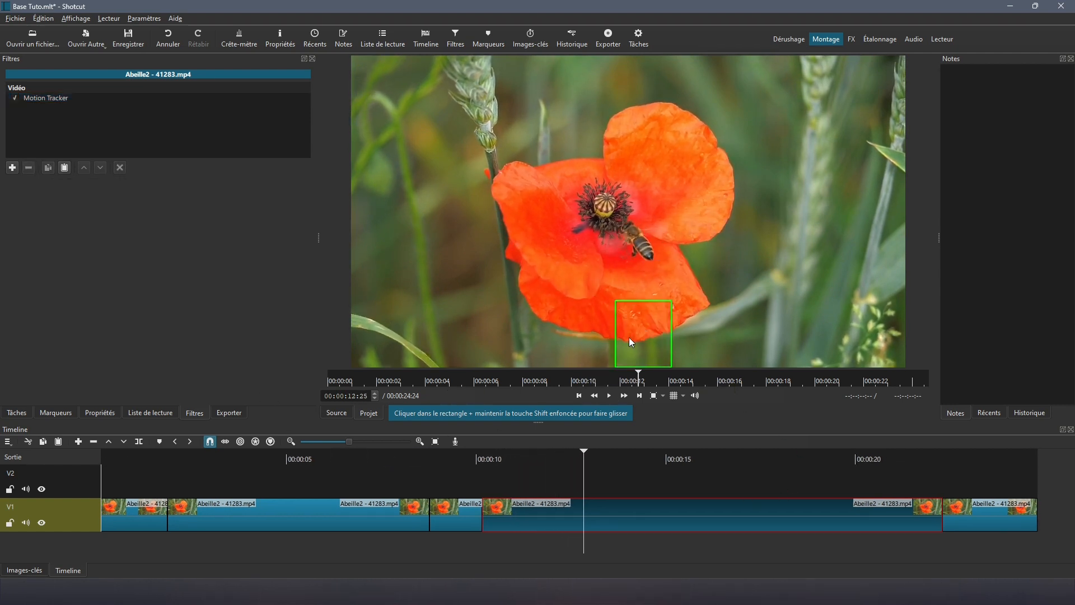
pyautogui.click(489, 488)
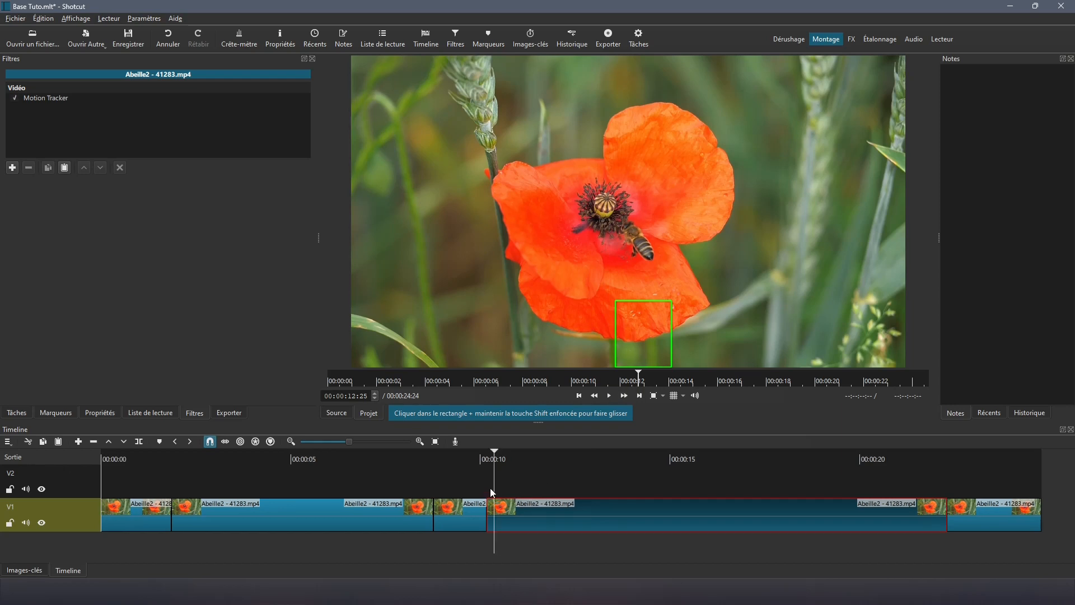
pyautogui.click(610, 395)
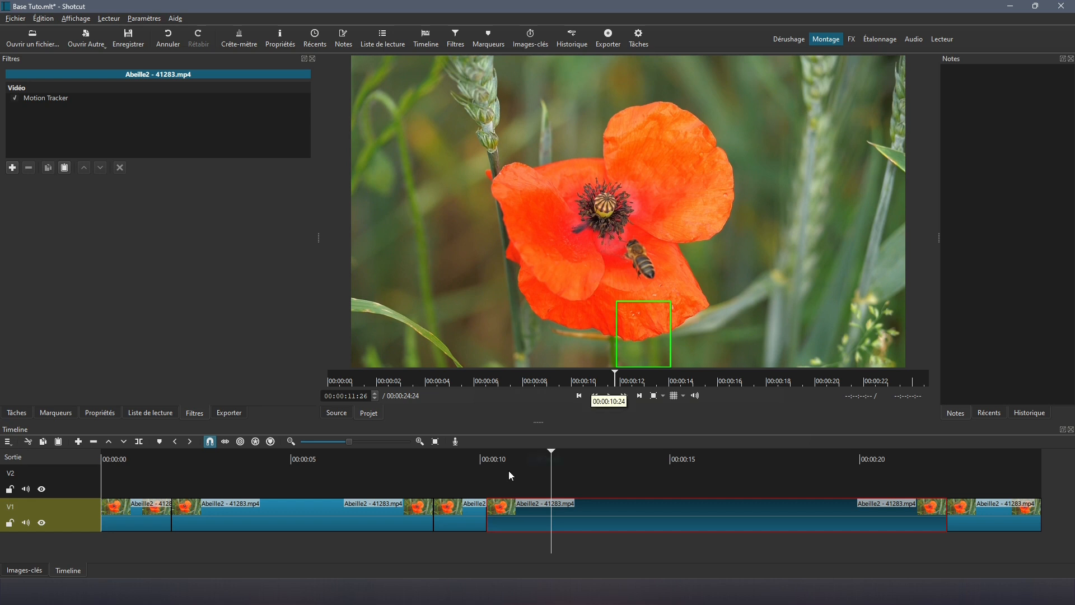
pyautogui.click(579, 396)
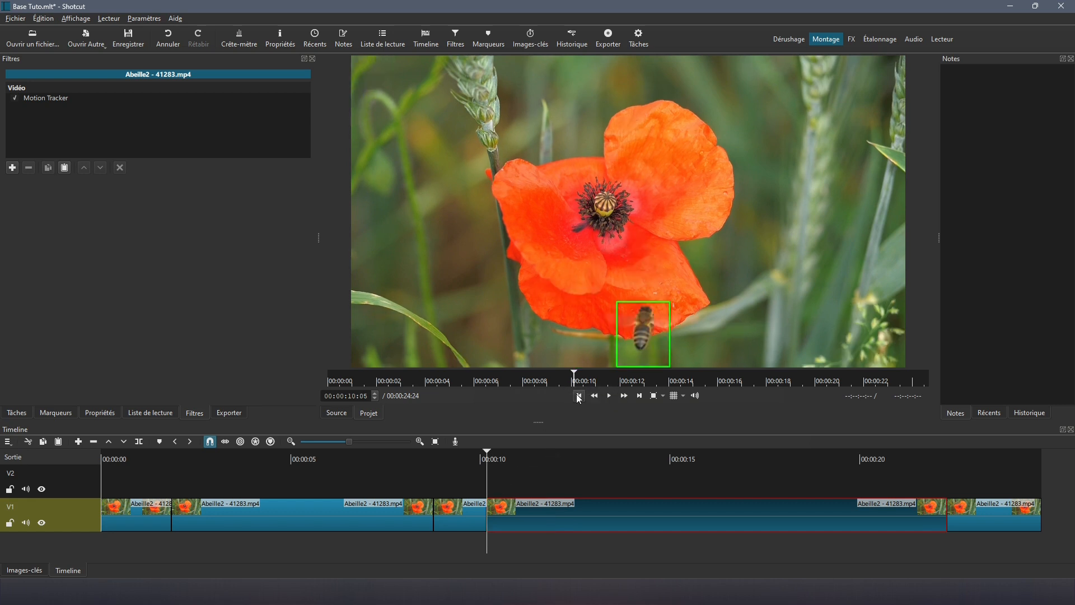
pyautogui.click(41, 96)
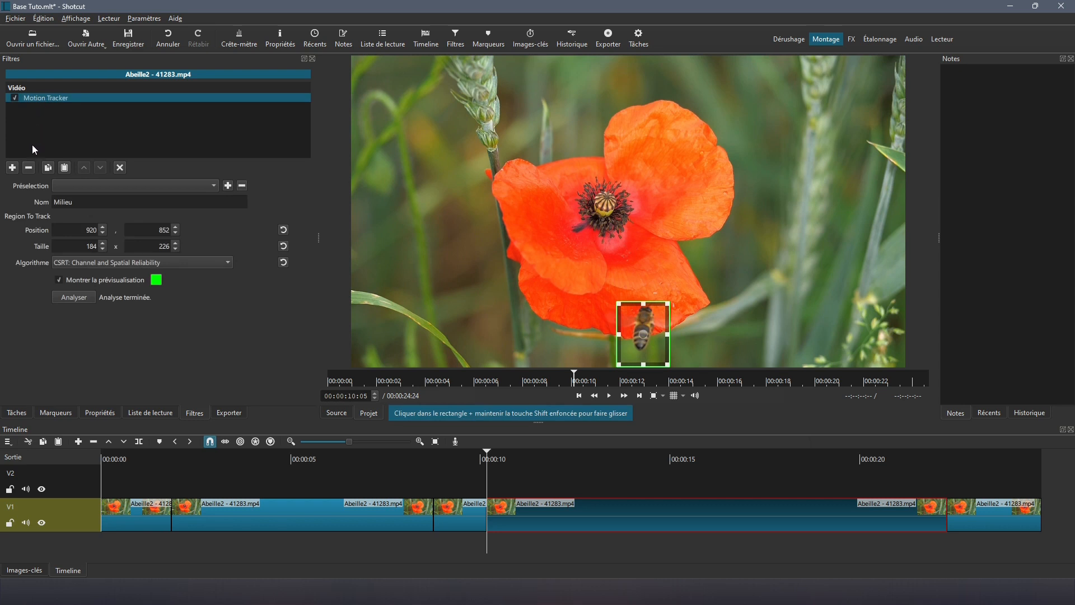
# Step: Replace the Milieu tracker with a new Motion Tracker boxed tightly around the bee (111 × 151)
pyautogui.click(27, 167)
pyautogui.click(12, 167)
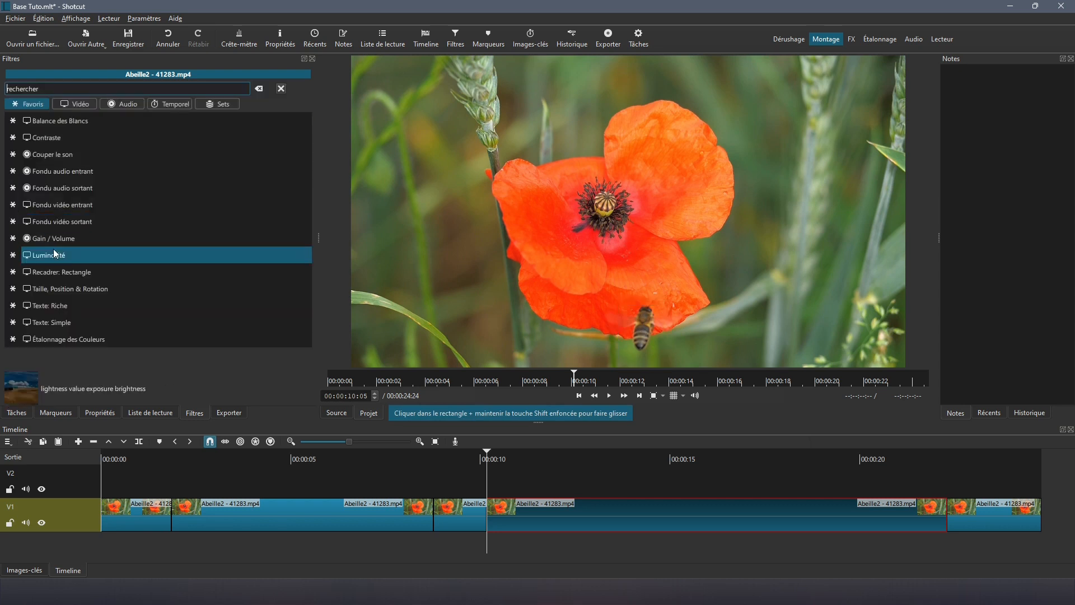
pyautogui.write('mot')
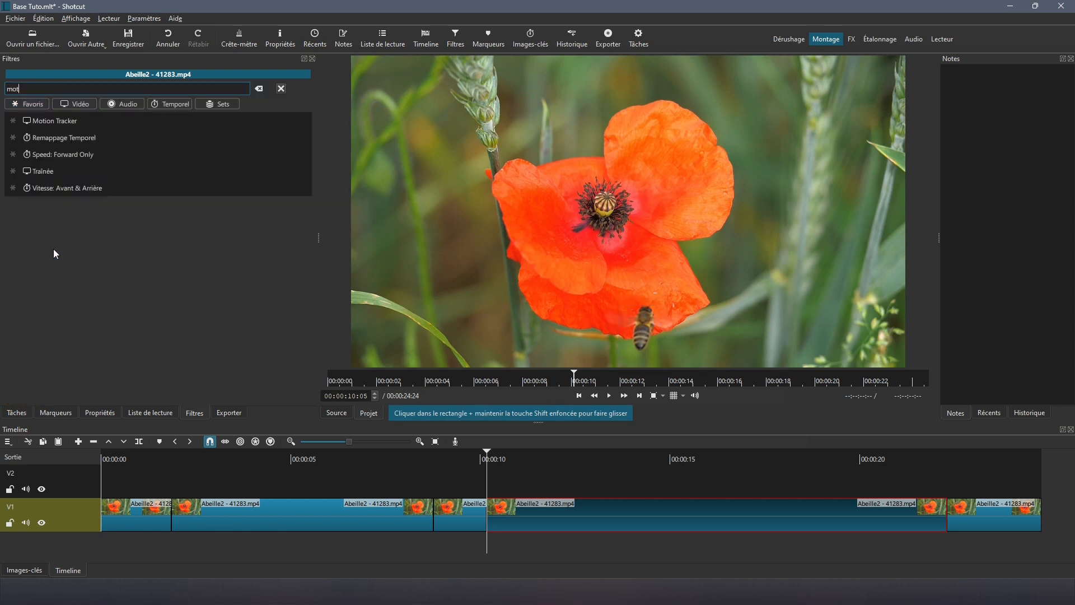
pyautogui.click(60, 121)
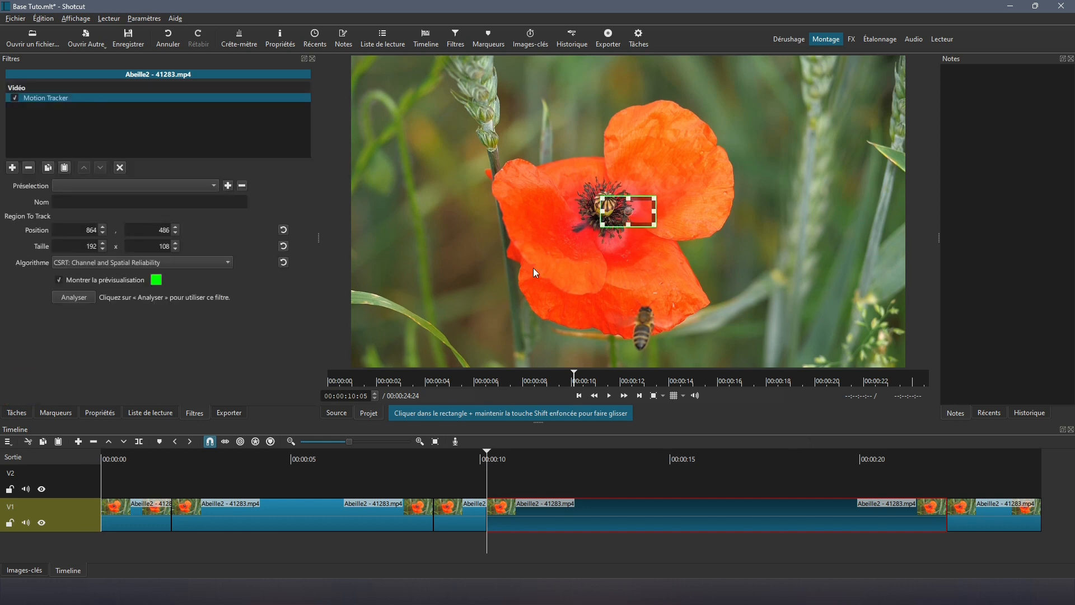
pyautogui.moveTo(619, 221); pyautogui.dragTo(660, 317)
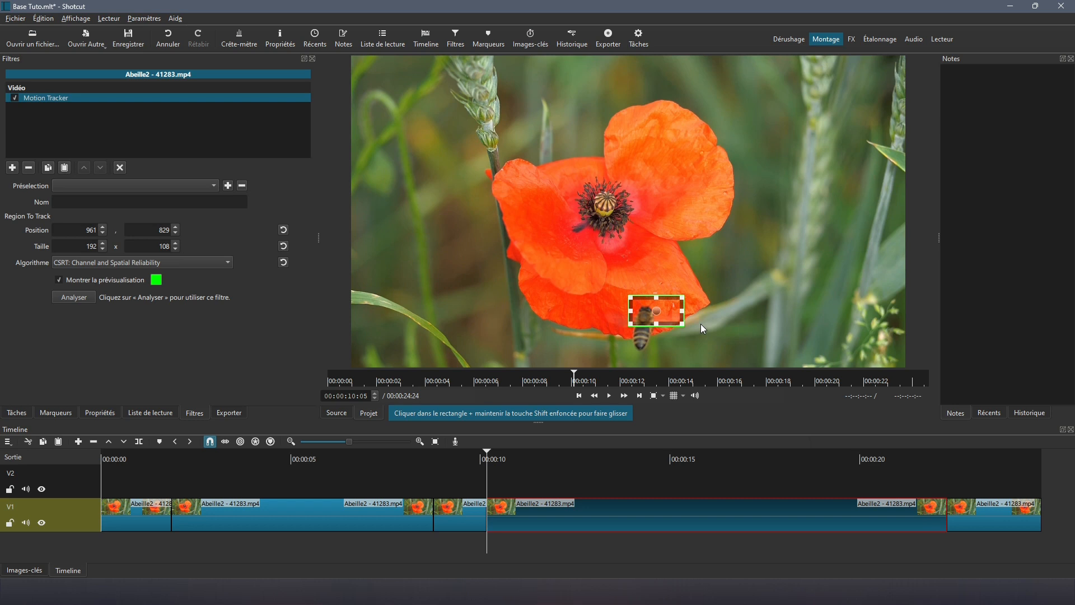
pyautogui.moveTo(684, 323); pyautogui.dragTo(664, 324)
pyautogui.moveTo(647, 339); pyautogui.dragTo(644, 344)
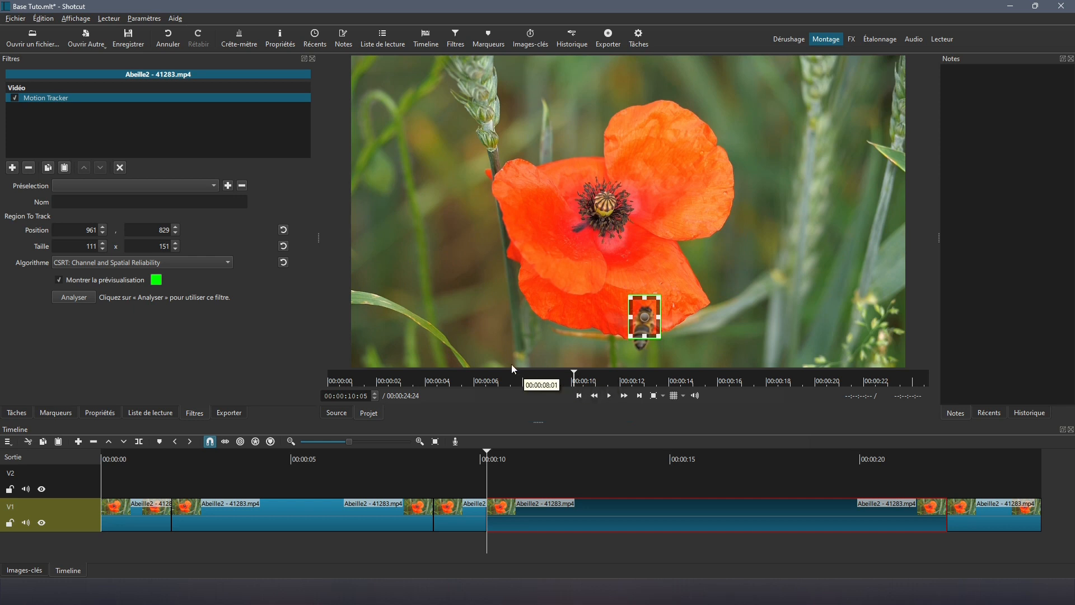
# Step: Name the new tracker 'Milieu2', run its analysis, and play back to check the tracking
pyautogui.click(60, 197)
pyautogui.write('Milieu2')
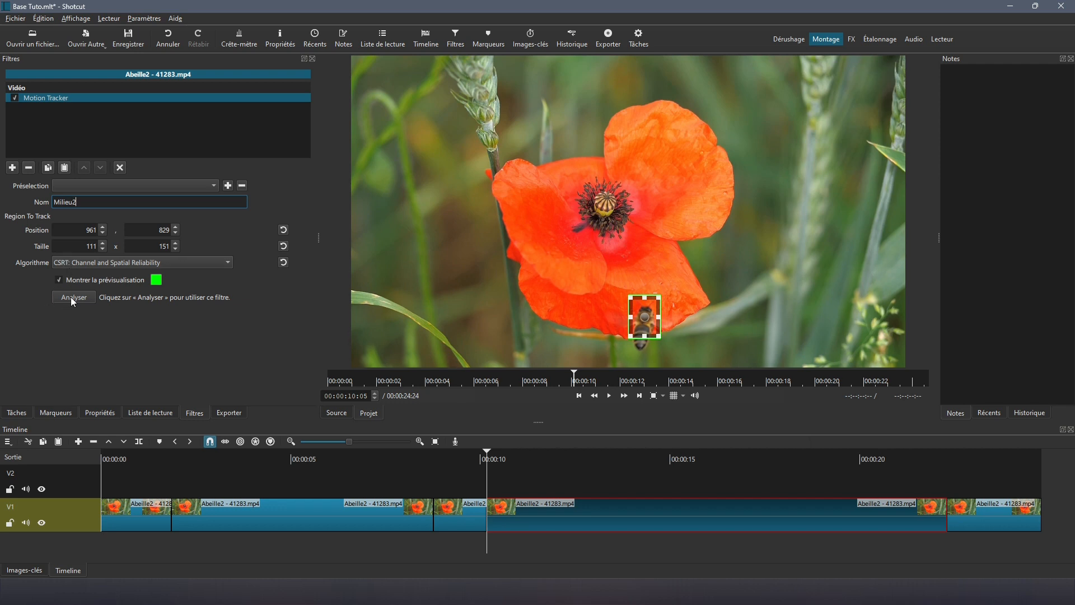
pyautogui.click(71, 297)
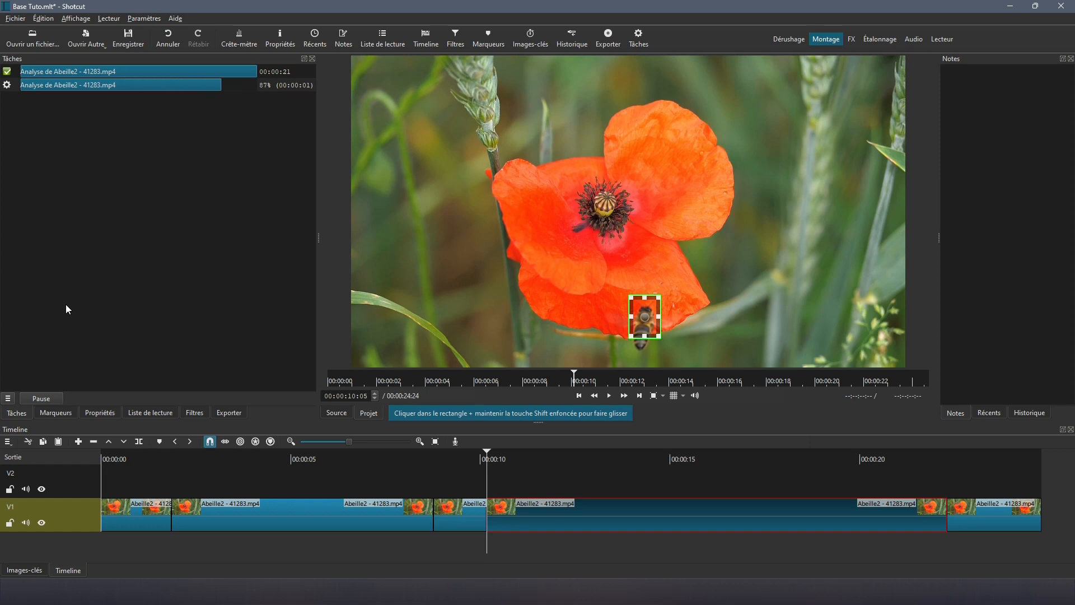
pyautogui.click(196, 414)
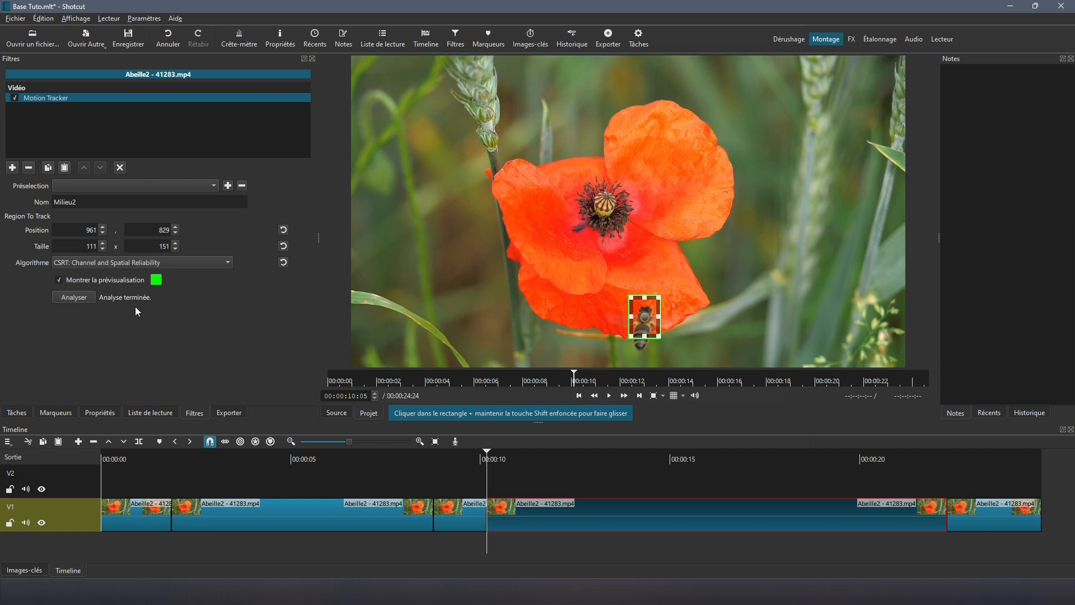
pyautogui.click(610, 395)
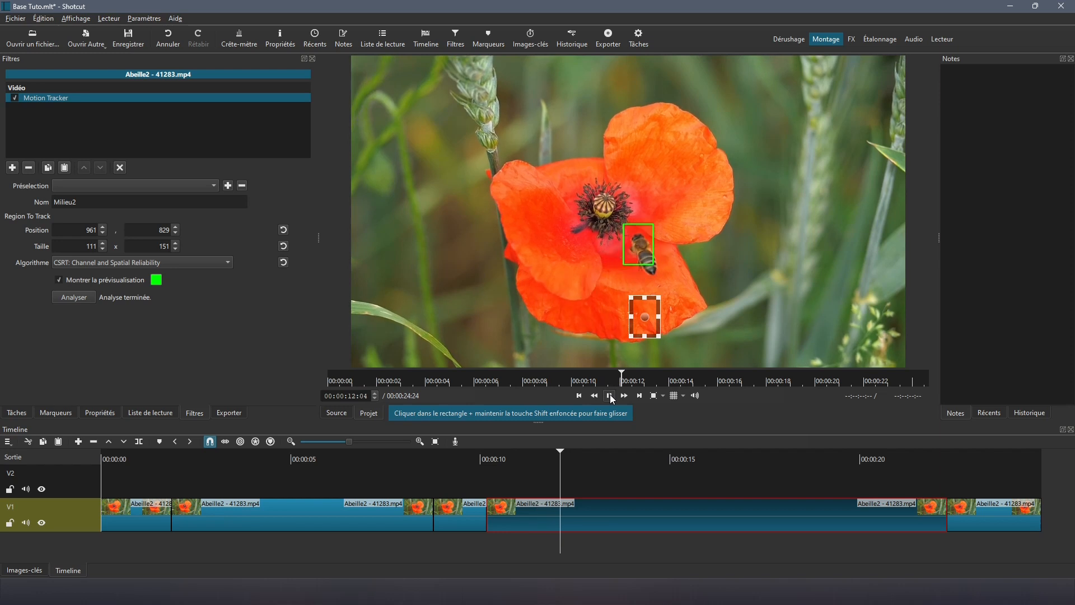
pyautogui.click(610, 395)
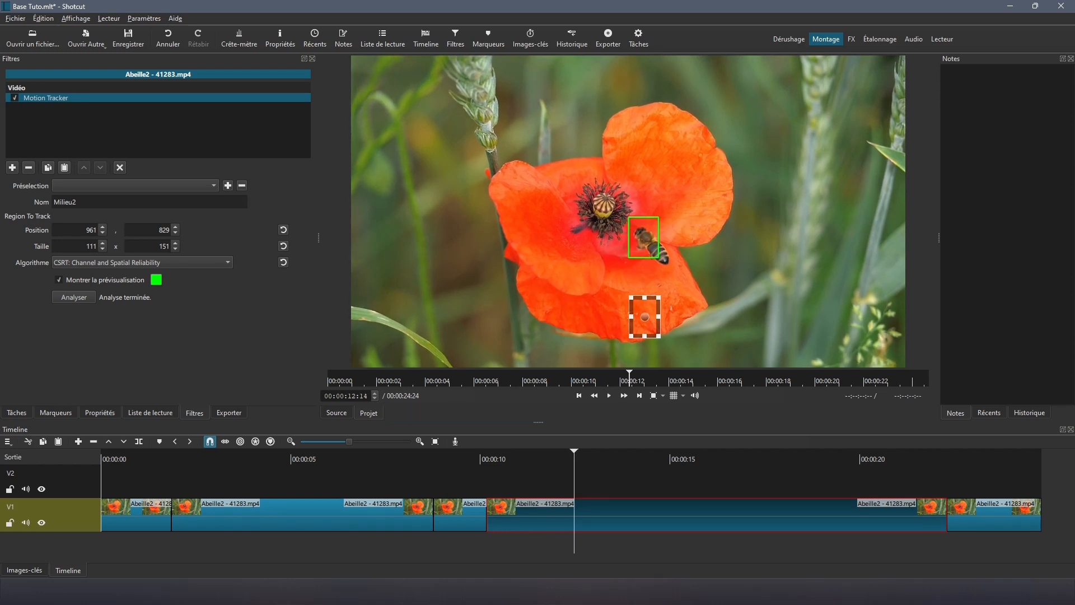
pyautogui.click(973, 511)
pyautogui.click(959, 491)
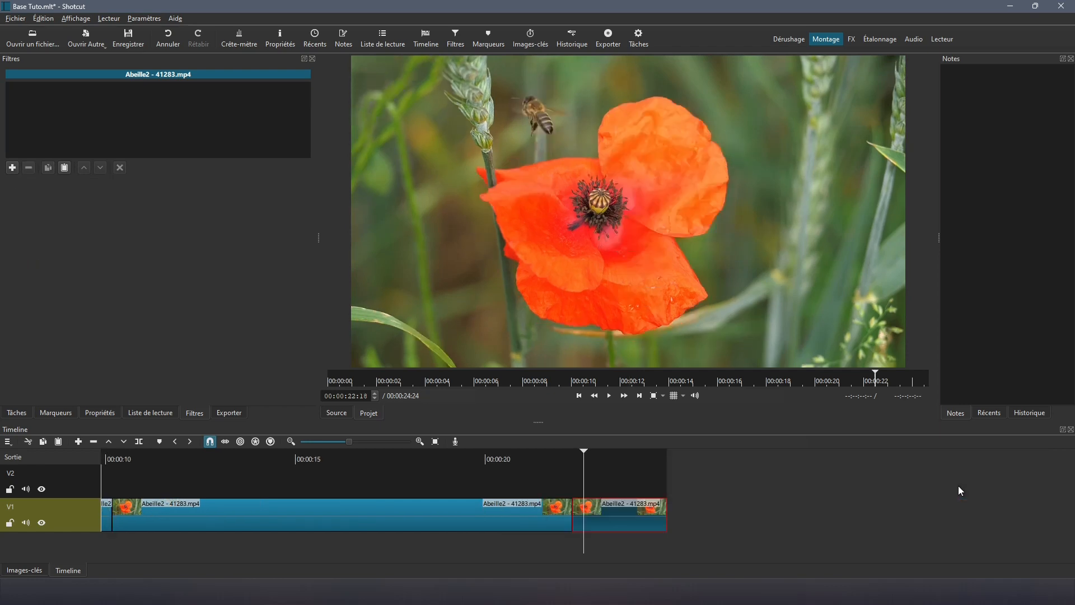
# Step: Add a Motion Tracker at the last clip's start, boxed around the bee beside the poppy
pyautogui.click(579, 395)
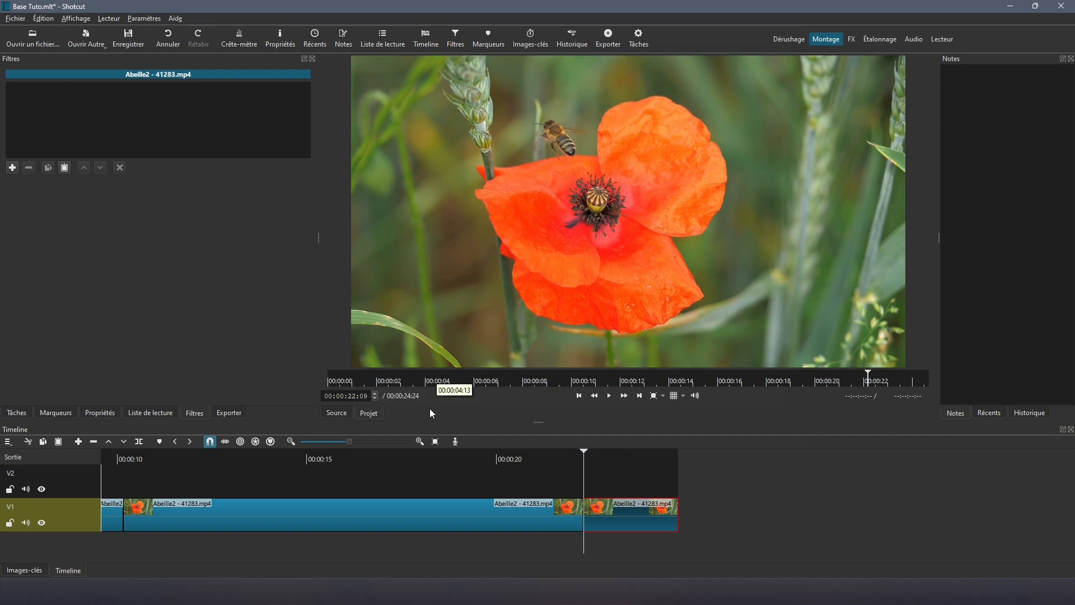
pyautogui.click(12, 167)
pyautogui.write('mot')
pyautogui.click(54, 120)
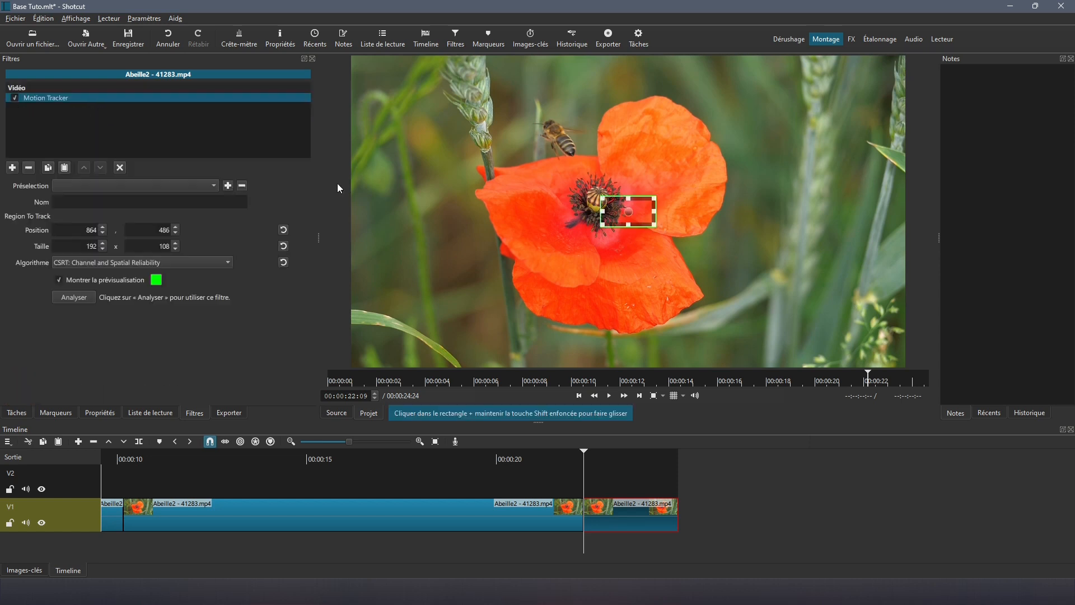
pyautogui.moveTo(630, 213); pyautogui.dragTo(562, 112)
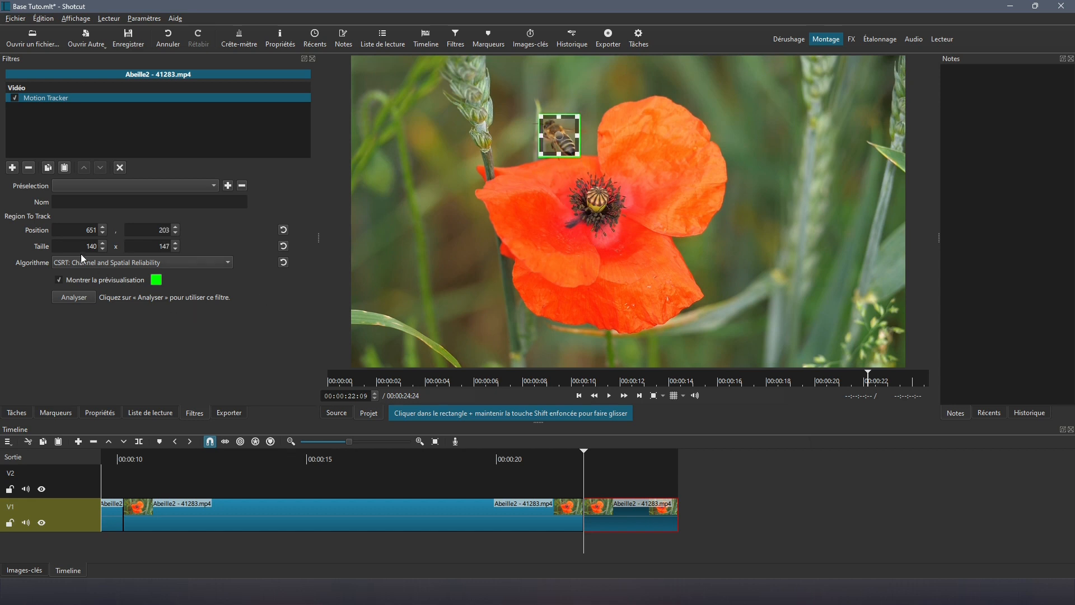
# Step: Name the tracker 'Fin', analyse it, and play back to check the tracking
pyautogui.click(78, 203)
pyautogui.write('Fin')
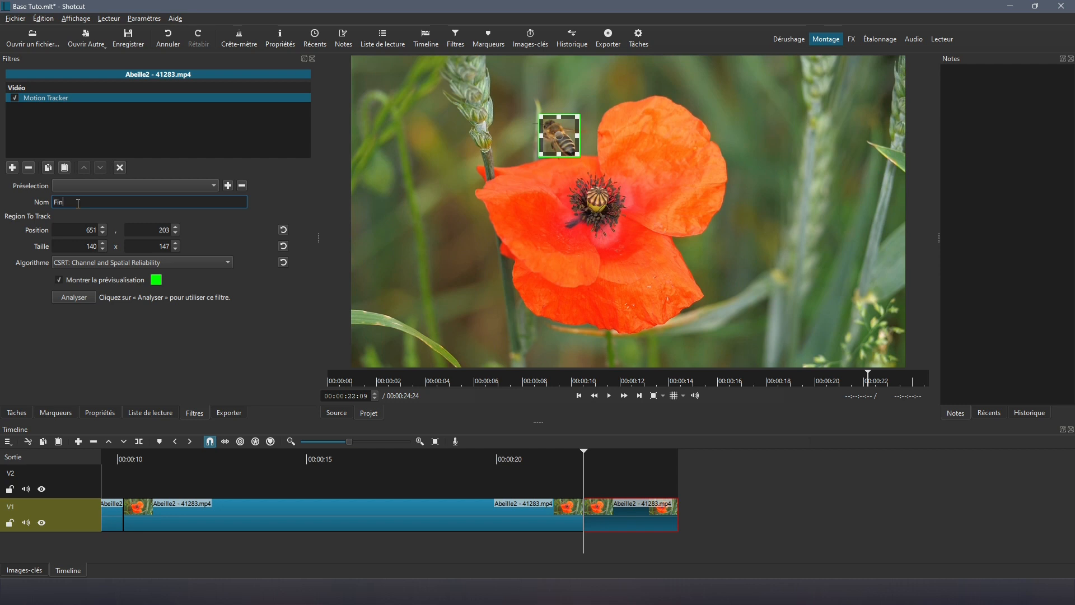
pyautogui.click(75, 299)
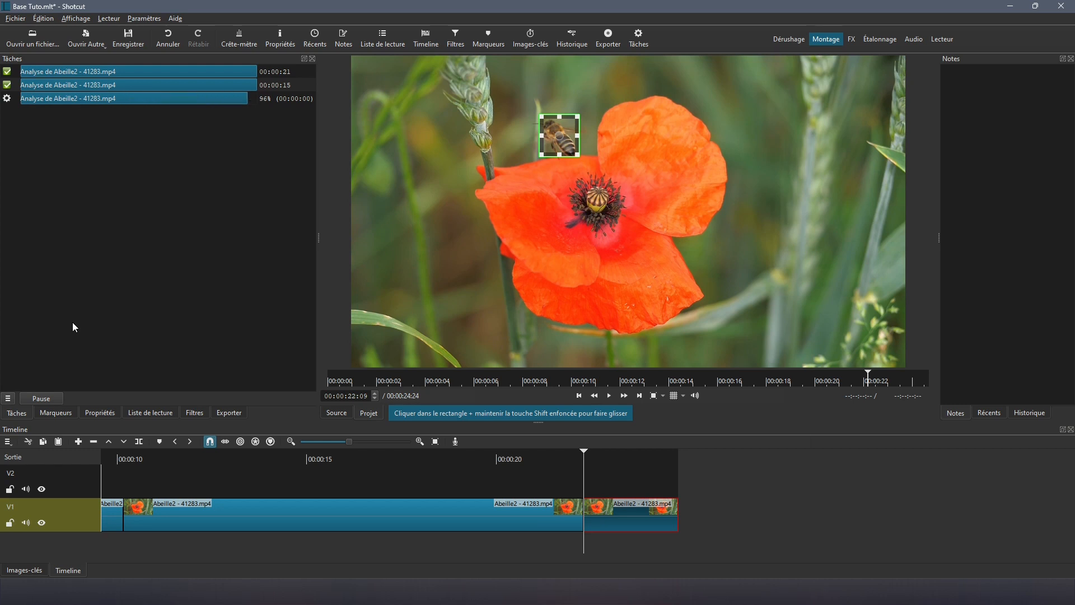
pyautogui.click(194, 412)
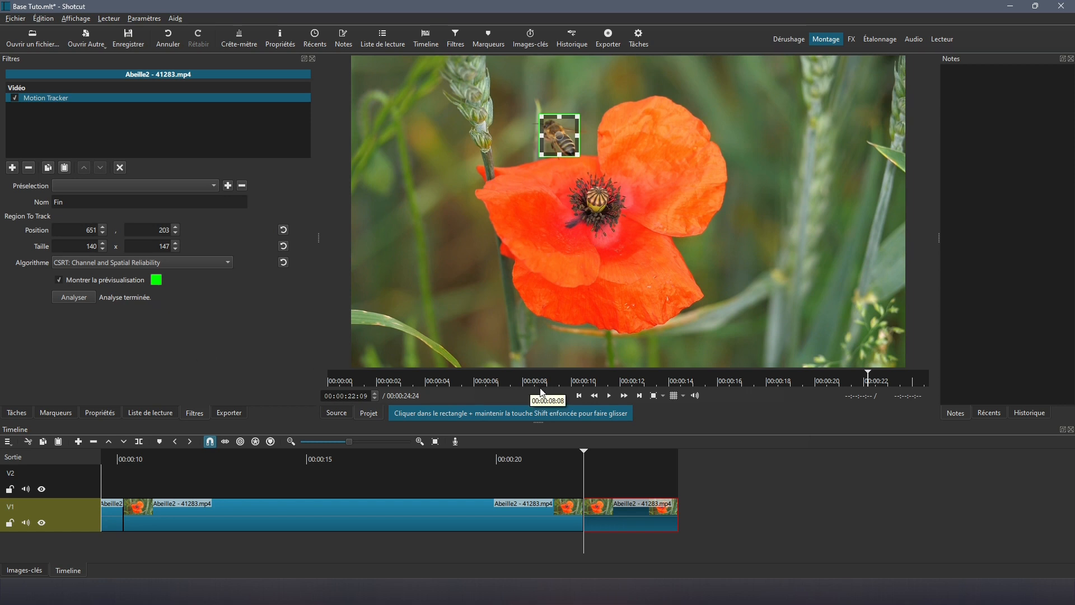
pyautogui.click(607, 396)
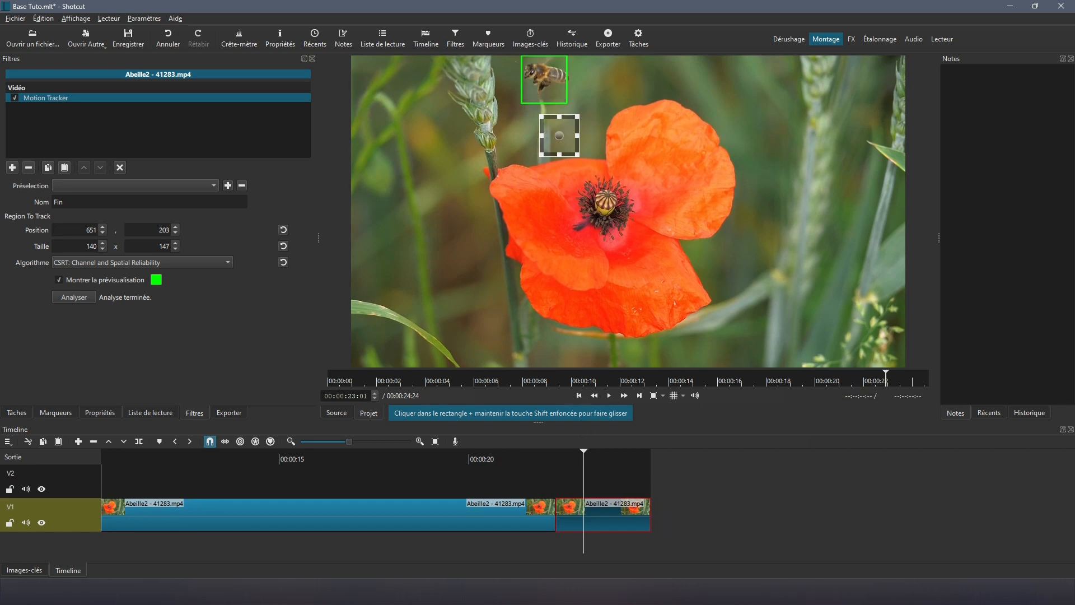
pyautogui.press('Home')
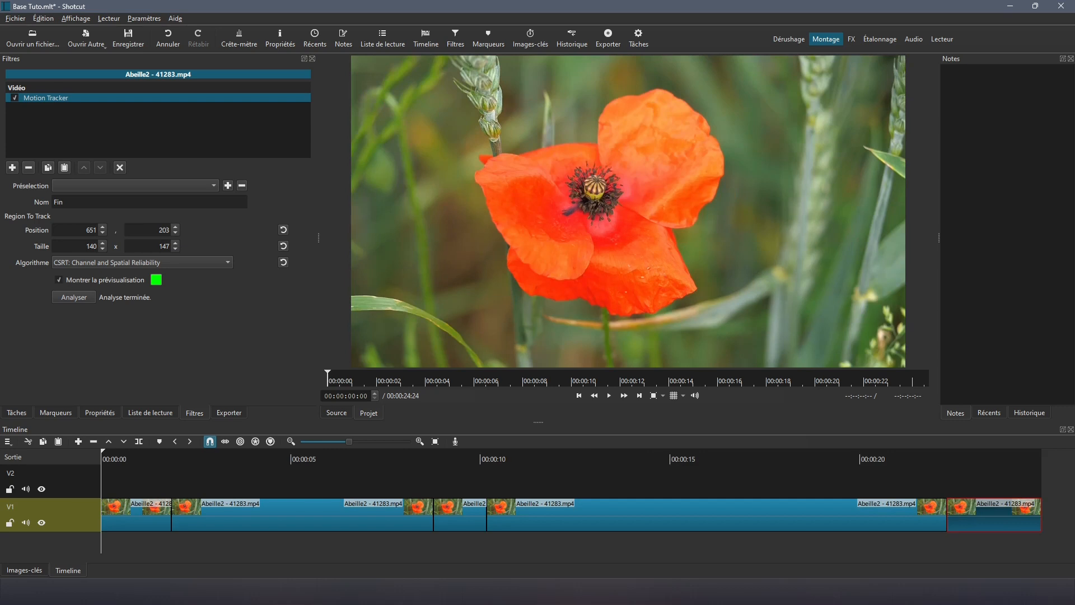
# Step: Drop BulleGauche Ovale.png onto V2 at the second clip's start and stretch it to the timeline end
pyautogui.click(297, 507)
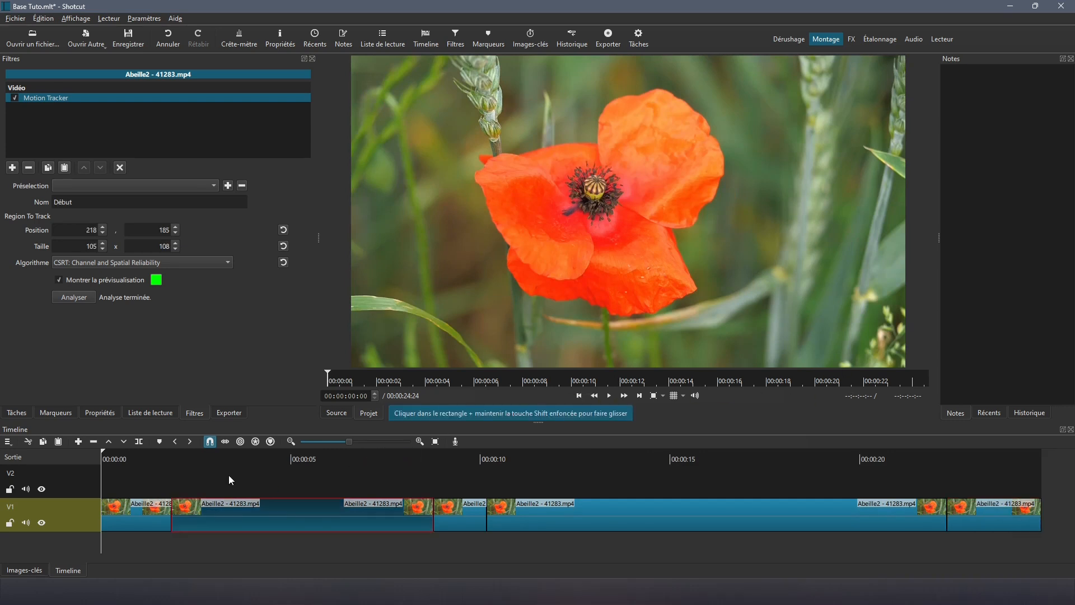
pyautogui.click(90, 493)
pyautogui.click(153, 418)
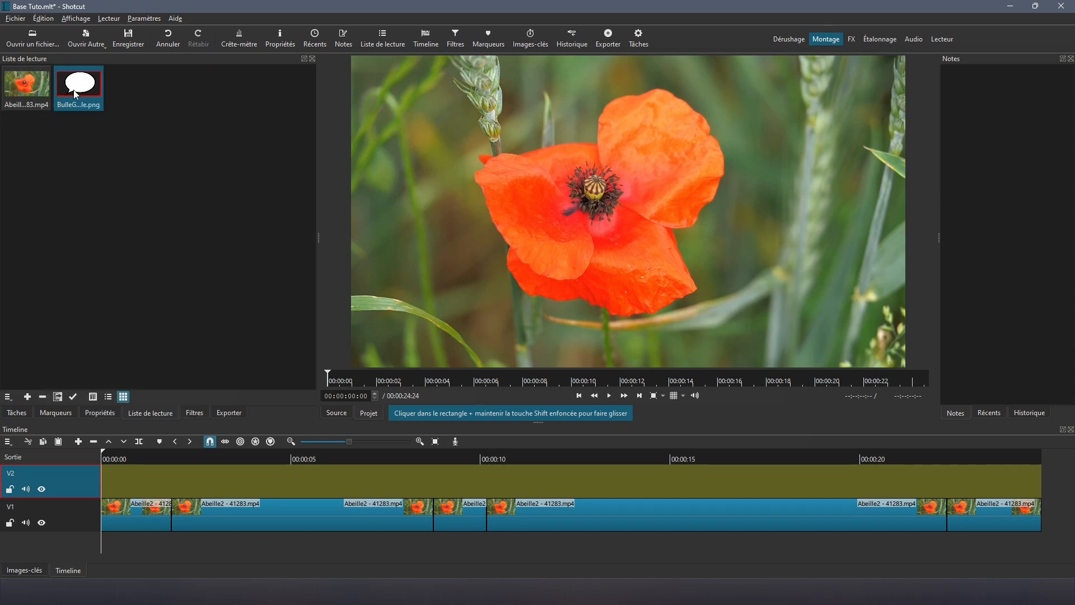
pyautogui.moveTo(74, 90); pyautogui.dragTo(116, 222)
pyautogui.moveTo(159, 431); pyautogui.dragTo(235, 487)
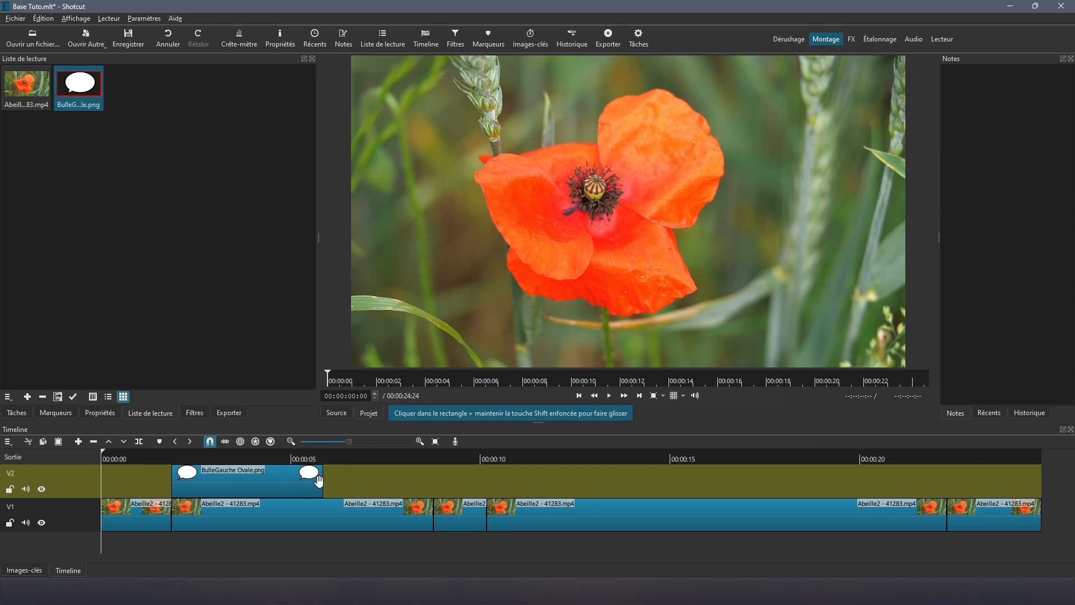
pyautogui.moveTo(323, 483); pyautogui.dragTo(1042, 475)
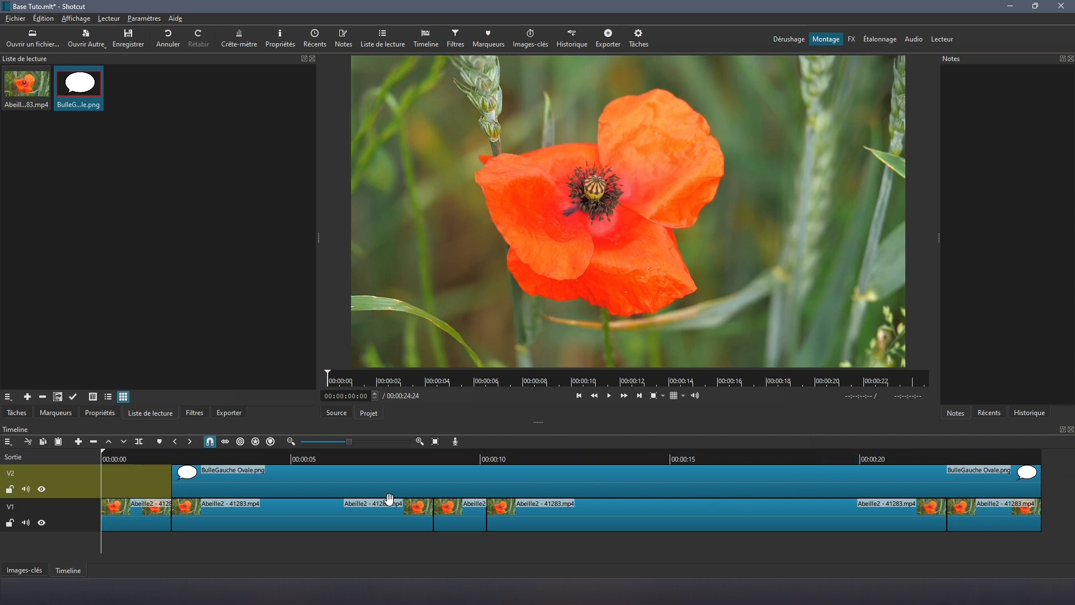
pyautogui.click(257, 476)
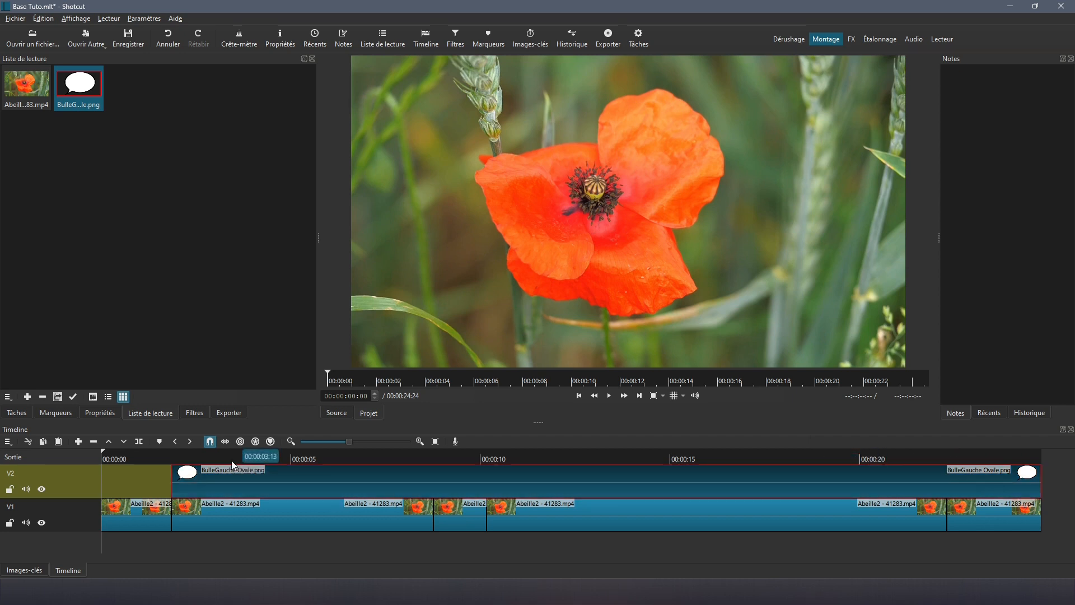
# Step: Give the bubble clip Texte: Simple and Taille, Position & Rotation filters, previewing at 00:00:03:13
pyautogui.click(231, 460)
pyautogui.click(195, 413)
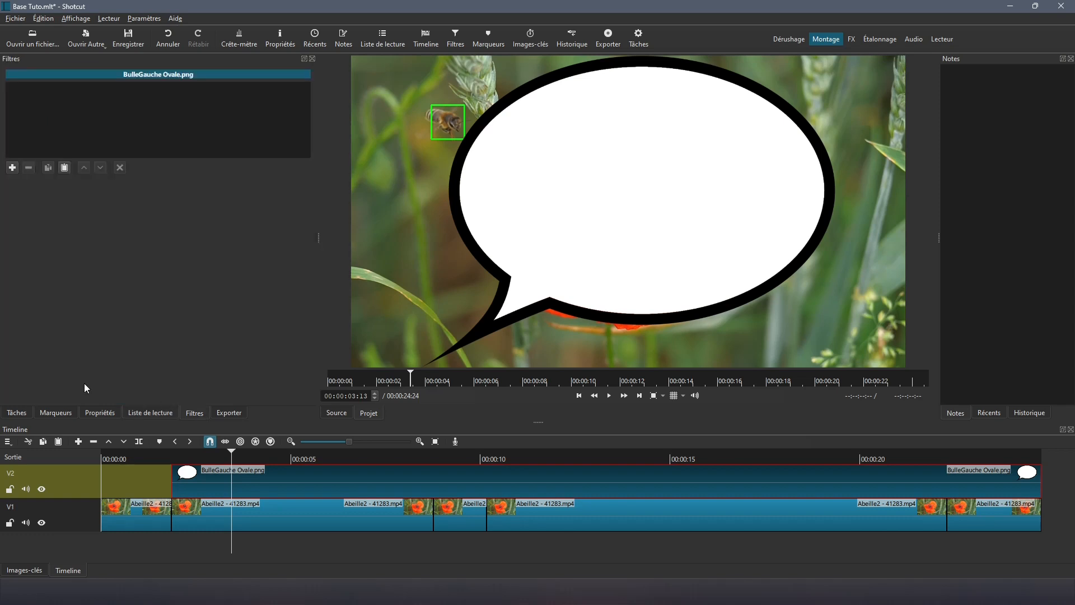
pyautogui.click(12, 167)
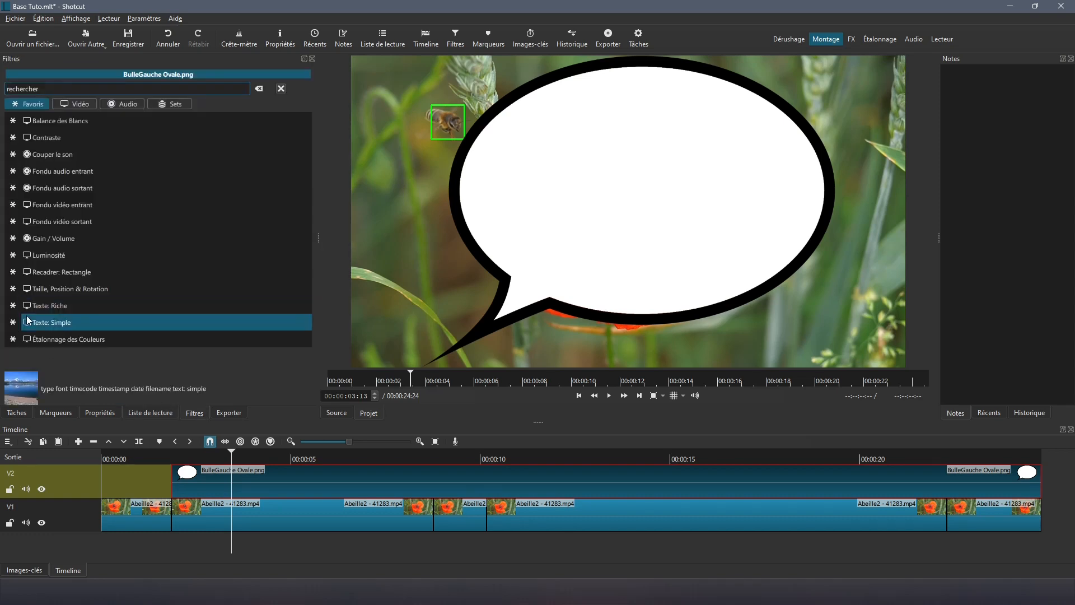
pyautogui.click(29, 323)
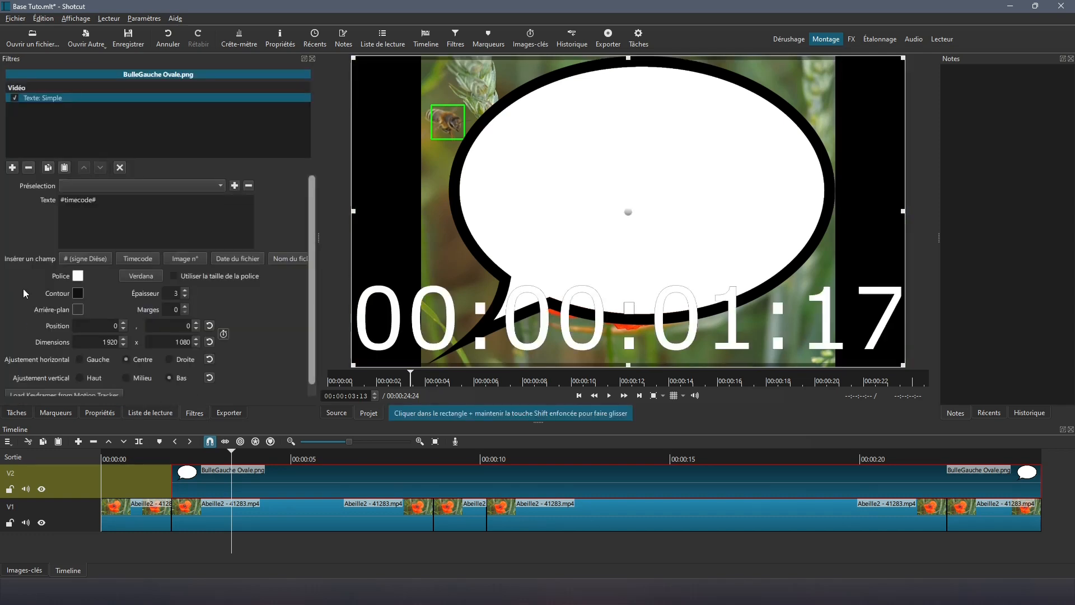
pyautogui.click(12, 168)
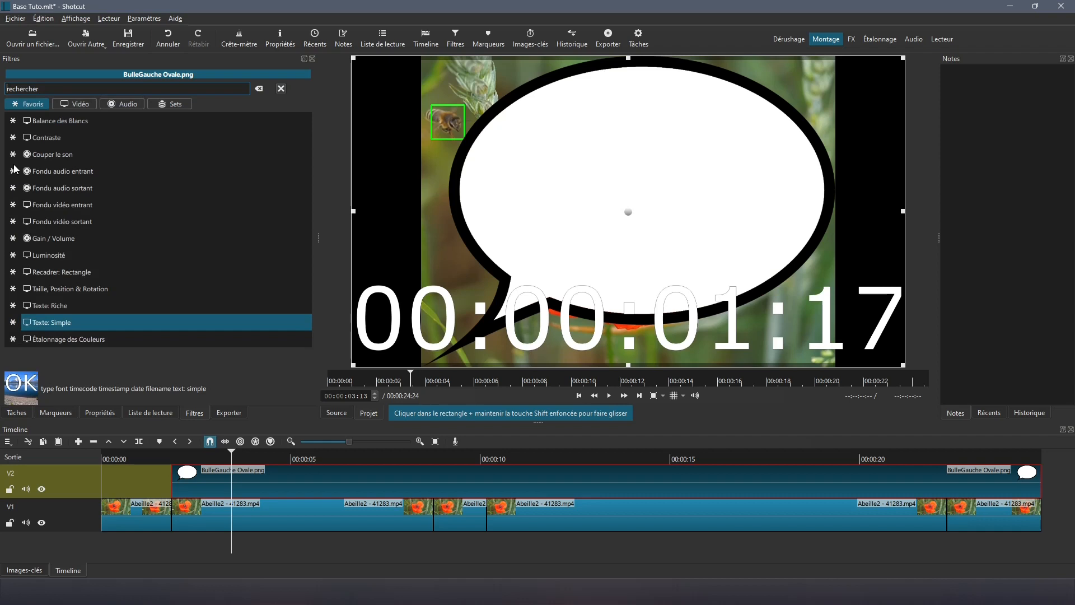
pyautogui.click(47, 288)
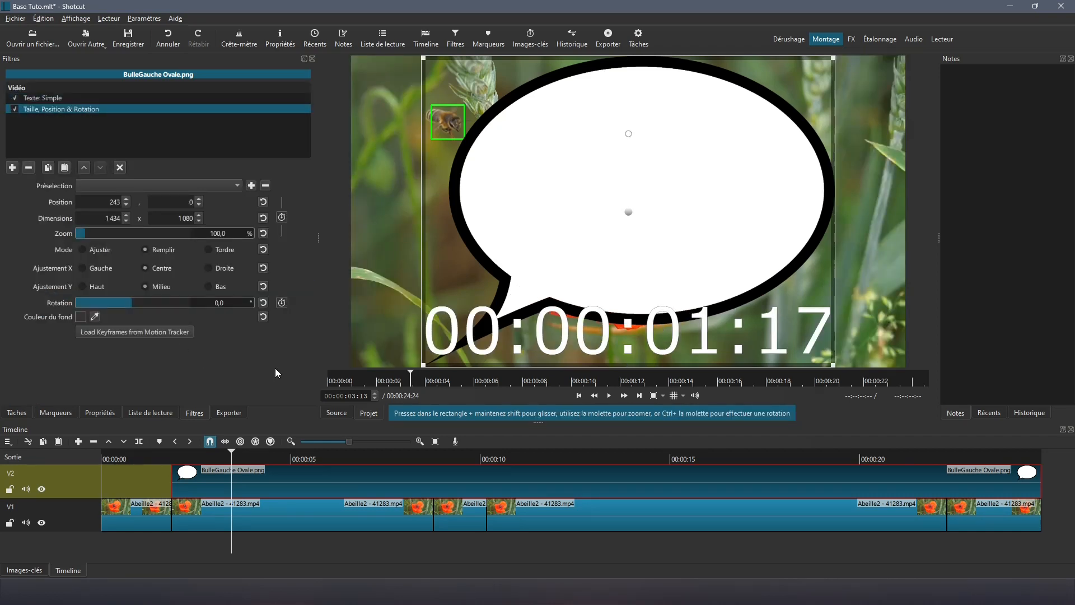
# Step: Set the bubble text to Milieu vertical alignment, outline thickness 0 and black colour
pyautogui.click(36, 97)
pyautogui.scroll(-1, 308, 343)
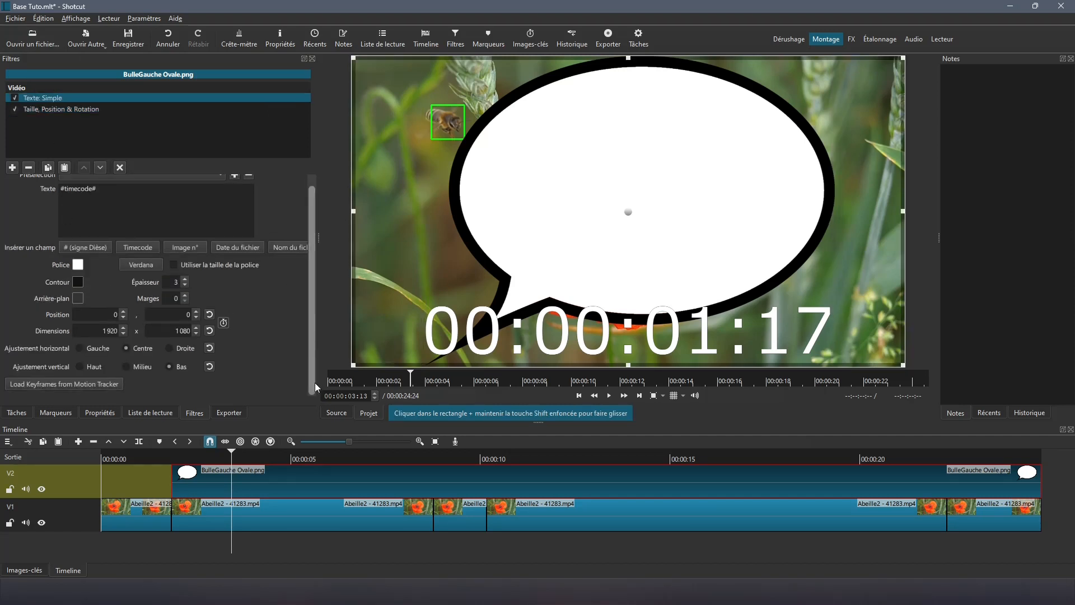
pyautogui.click(127, 367)
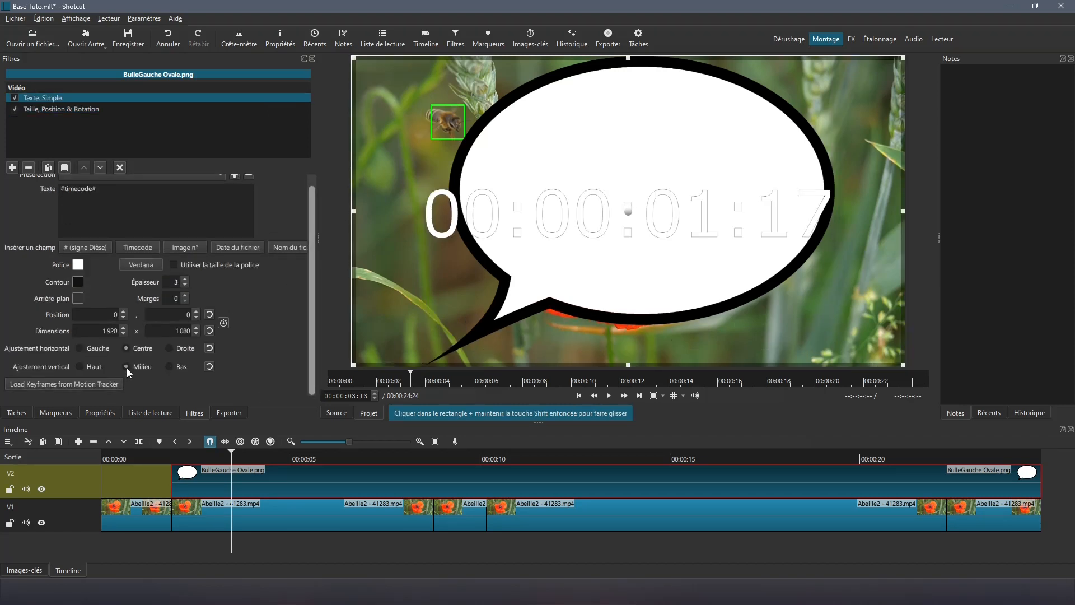
pyautogui.click(185, 285)
pyautogui.click(185, 286)
pyautogui.click(185, 285)
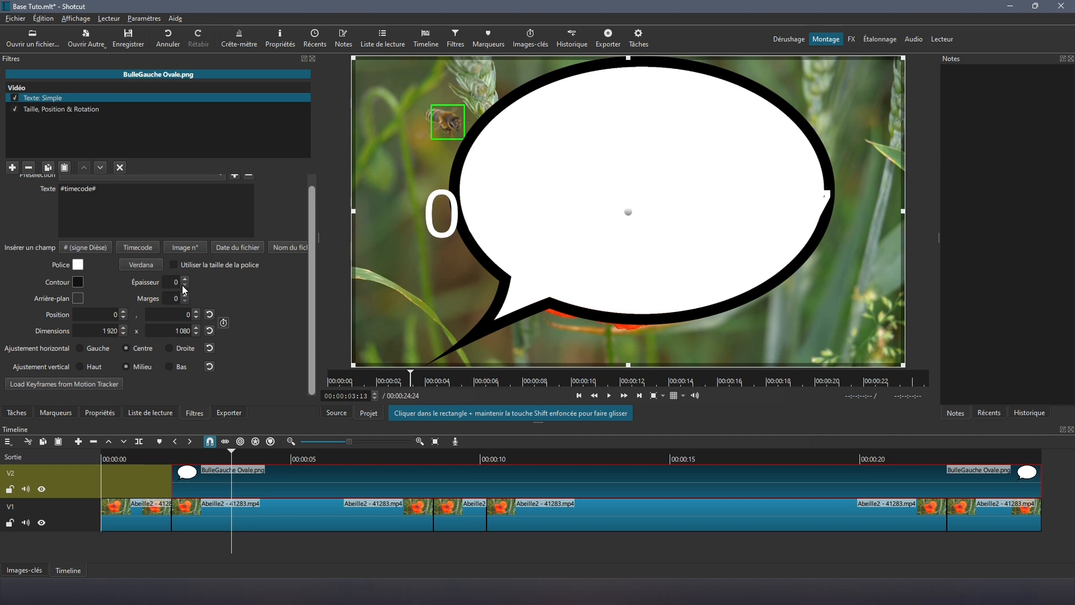
pyautogui.click(78, 264)
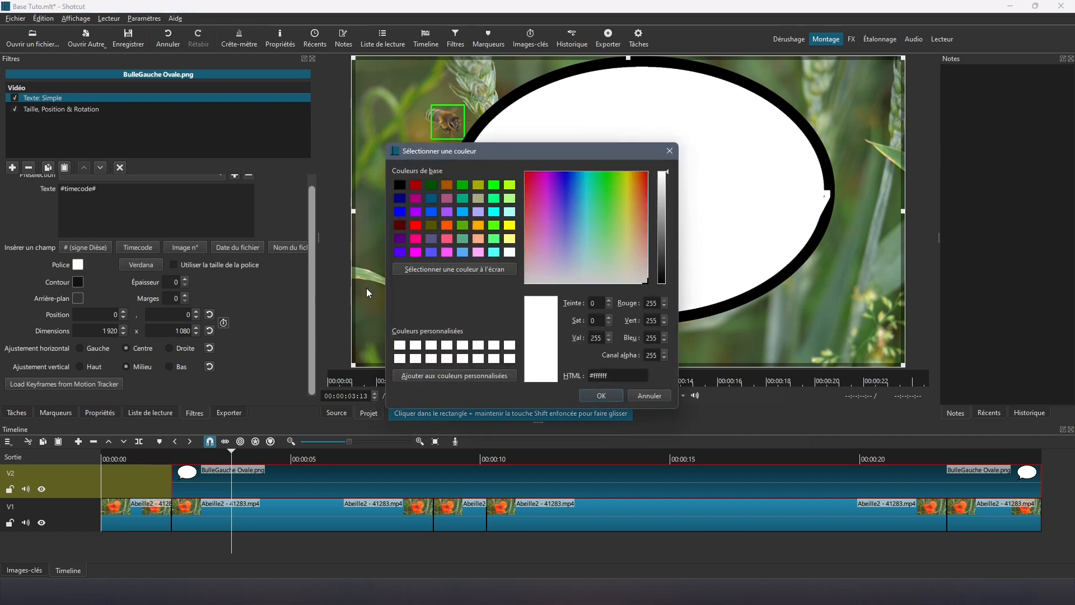
pyautogui.click(399, 185)
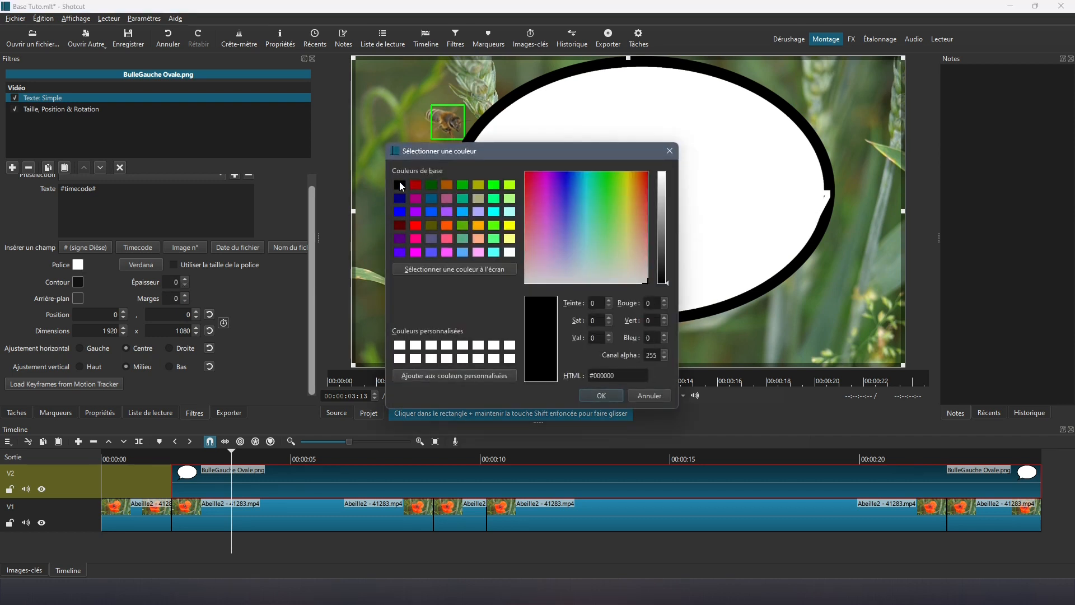
pyautogui.click(601, 396)
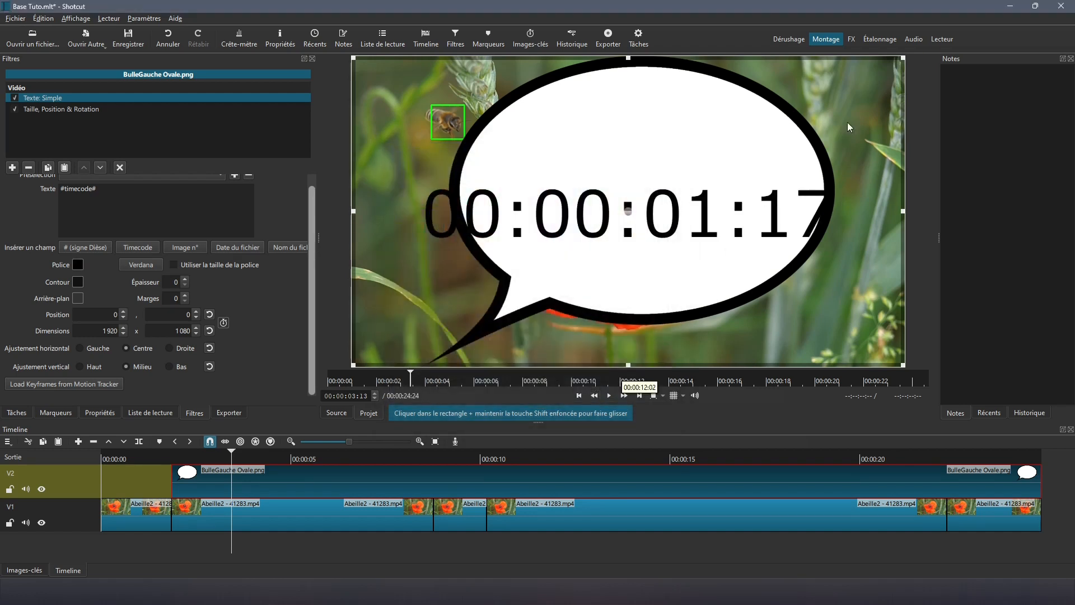
# Step: Resize and move the text rectangle to 1344 × 929 at 332, 4 inside the white oval
pyautogui.moveTo(902, 58); pyautogui.dragTo(804, 103)
pyautogui.moveTo(587, 226); pyautogui.dragTo(620, 184)
pyautogui.moveTo(385, 190); pyautogui.dragTo(449, 190)
pyautogui.moveTo(843, 192); pyautogui.dragTo(833, 191)
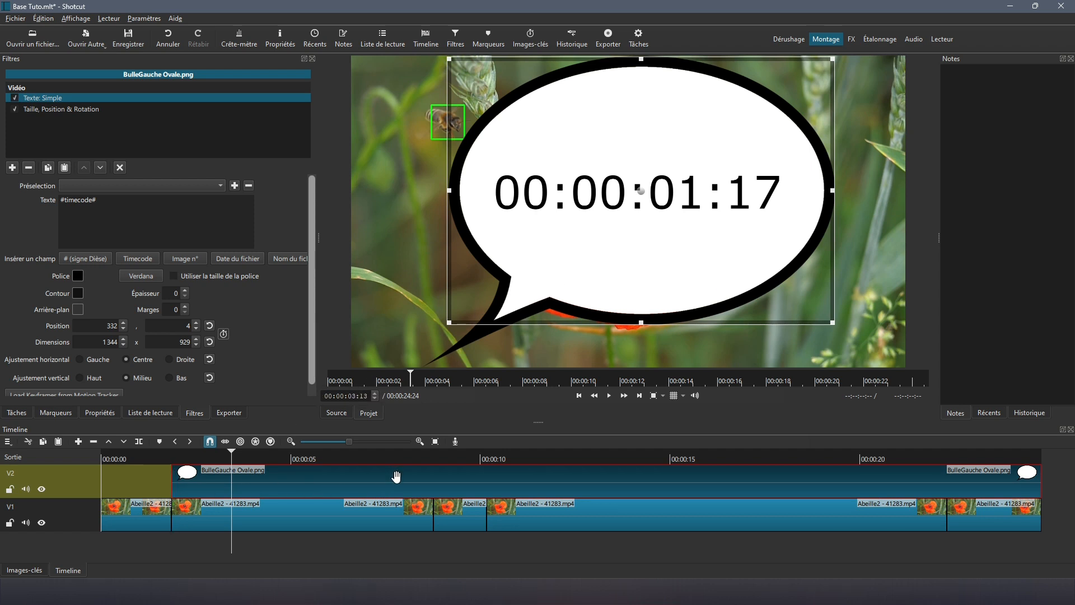
# Step: Split the V2 bubble clip at the footage cuts near 8, 10 and 22 seconds
pyautogui.click(424, 454)
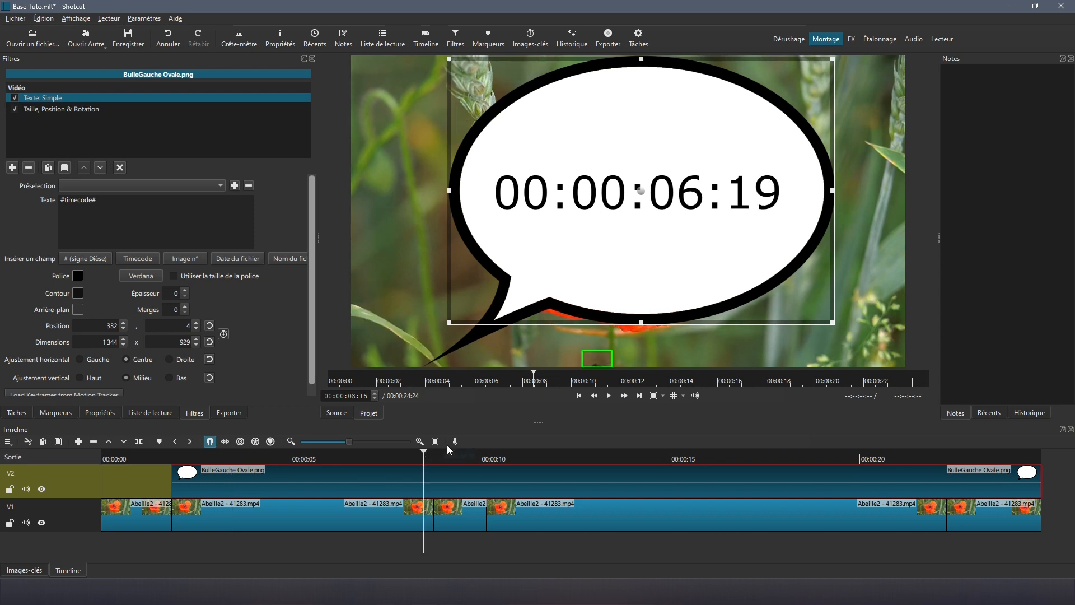
pyautogui.click(639, 396)
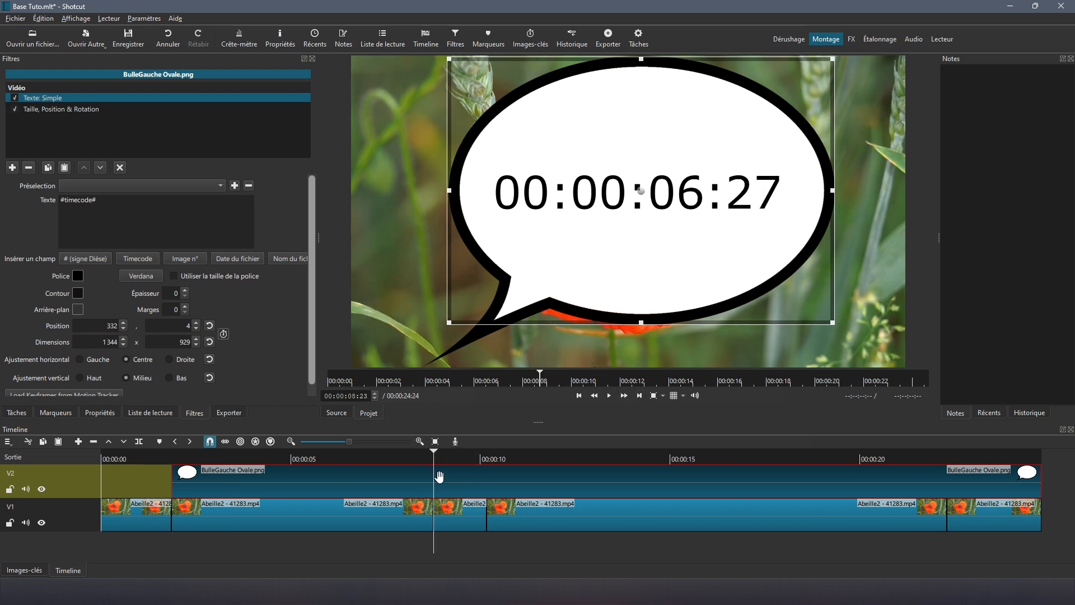
pyautogui.press('s')
pyautogui.click(640, 396)
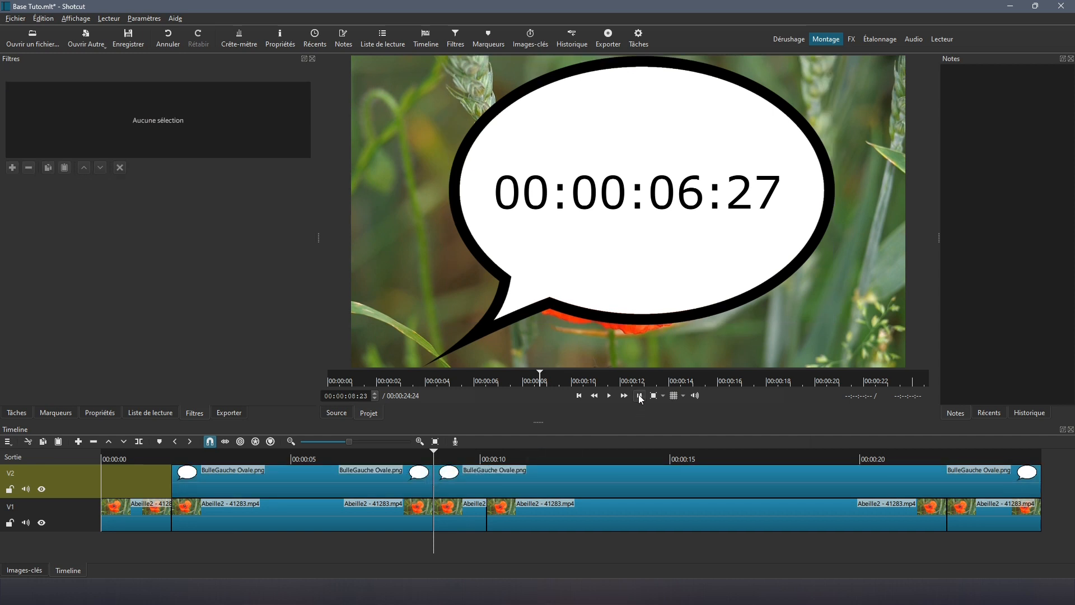
pyautogui.click(471, 477)
pyautogui.press('s')
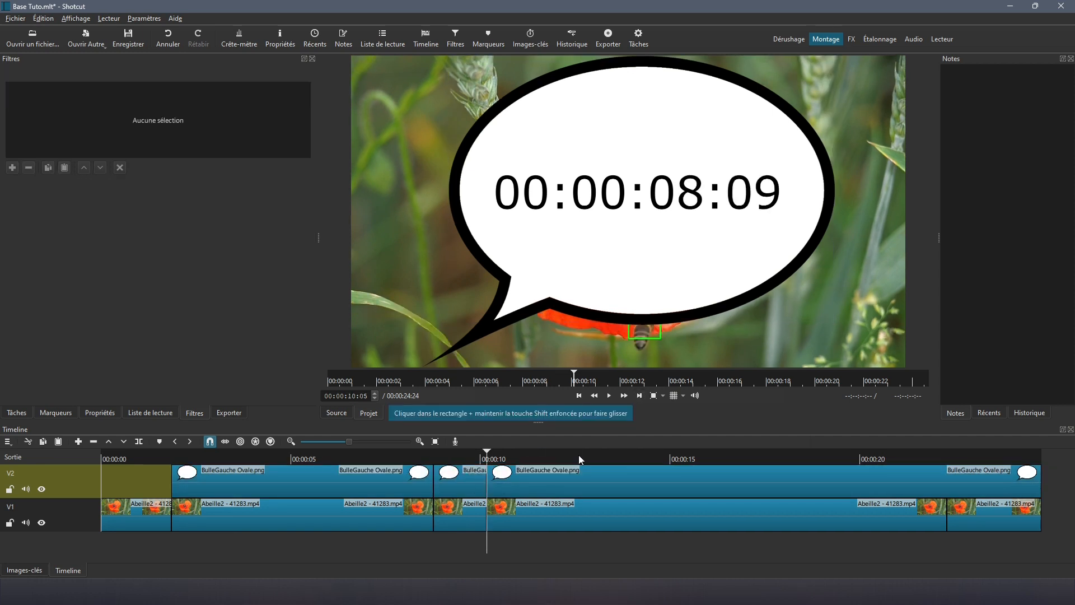
pyautogui.click(639, 396)
pyautogui.click(562, 481)
pyautogui.press('s')
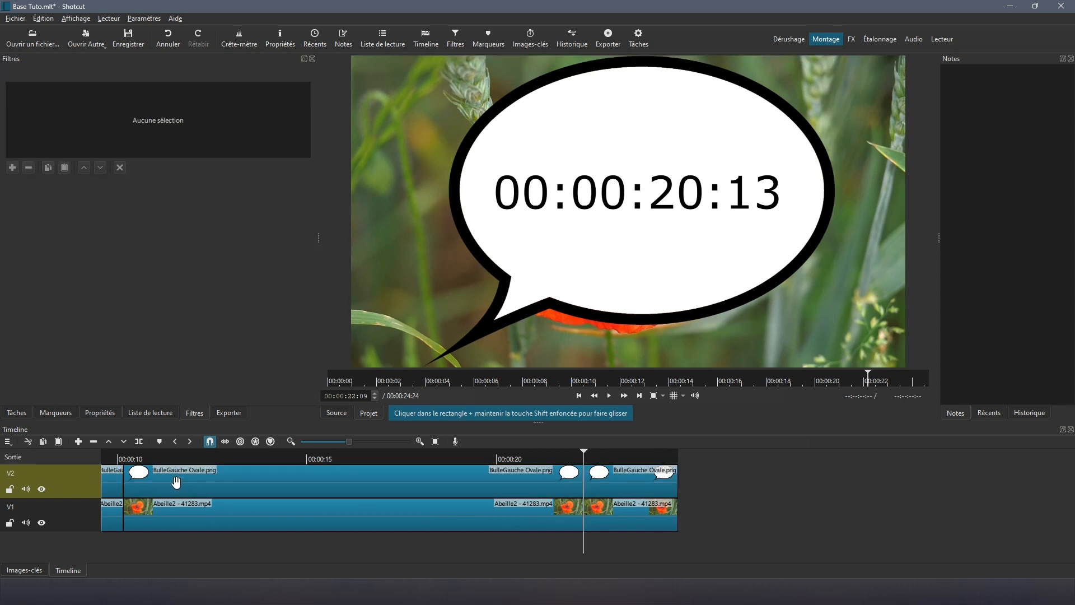
# Step: Lift the short bubble piece around 9 seconds, leaving a gap on V2
pyautogui.click(435, 441)
pyautogui.click(468, 480)
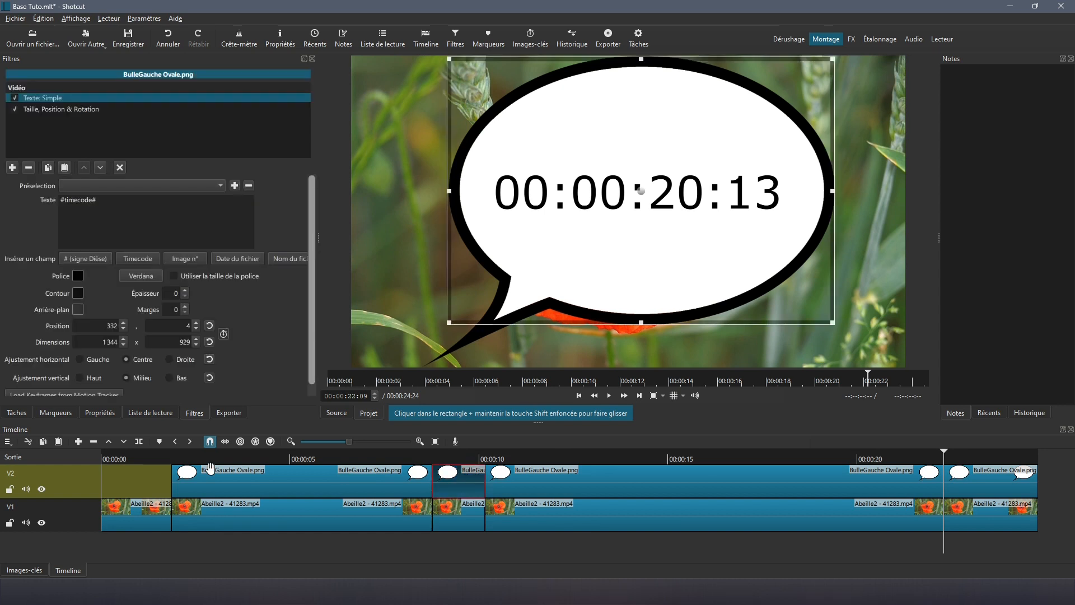
pyautogui.click(109, 442)
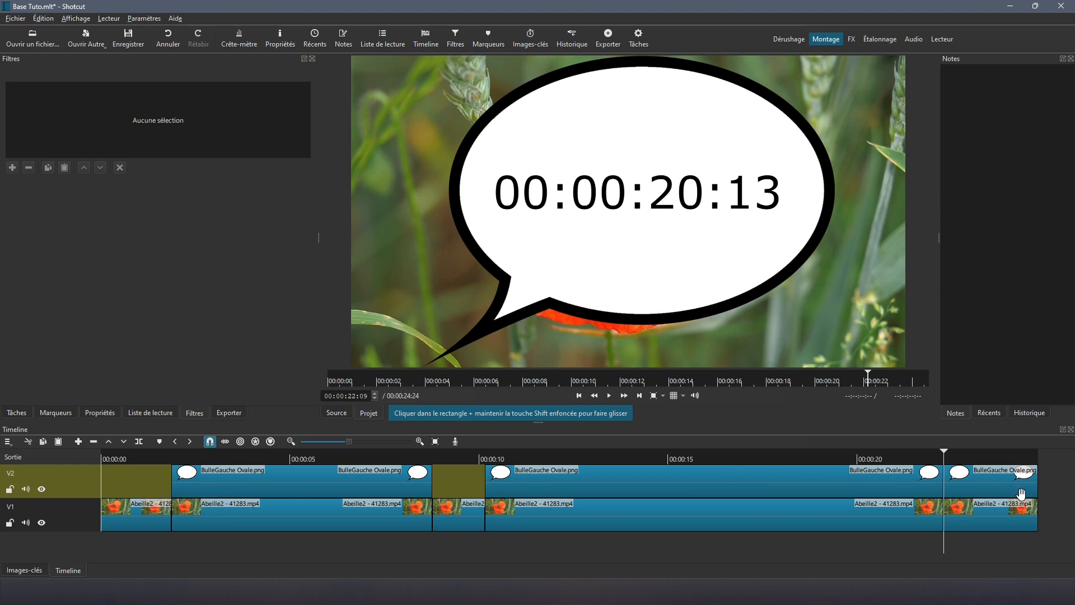
pyautogui.click(265, 484)
# Step: At 00:00:02:28, shrink the first bubble to 263 × 198 and move it to 280, 8 beside the bee
pyautogui.click(213, 462)
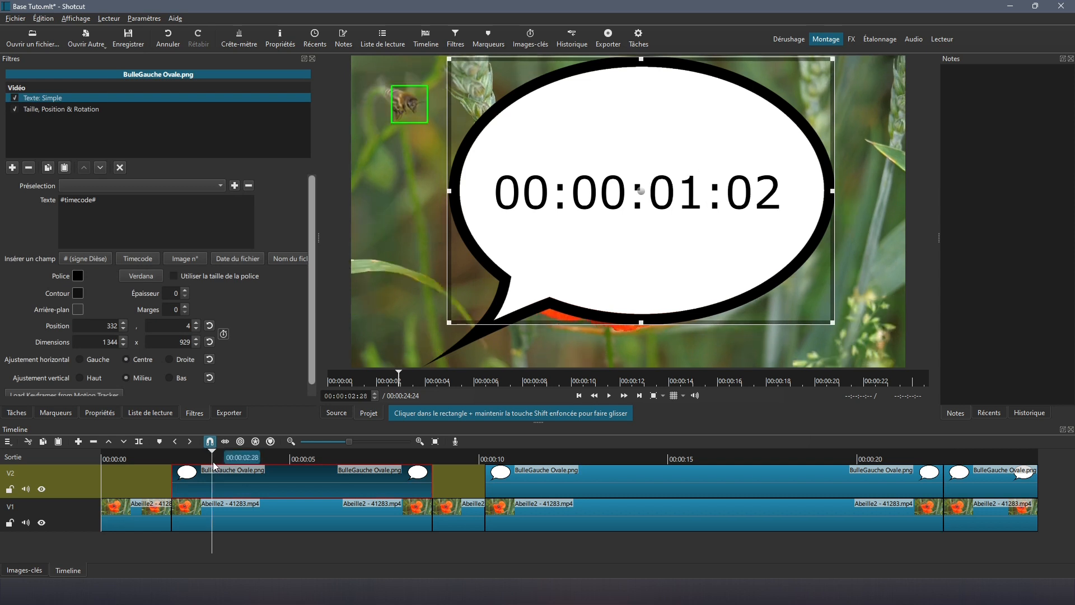
pyautogui.click(60, 110)
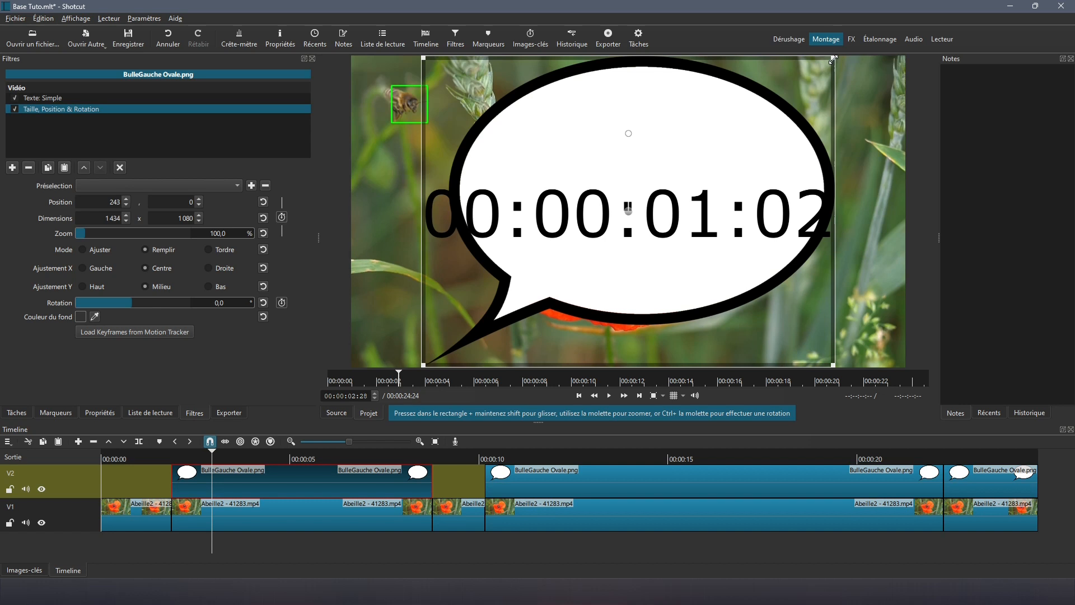
pyautogui.moveTo(837, 60); pyautogui.dragTo(511, 329)
pyautogui.moveTo(453, 354); pyautogui.dragTo(510, 115)
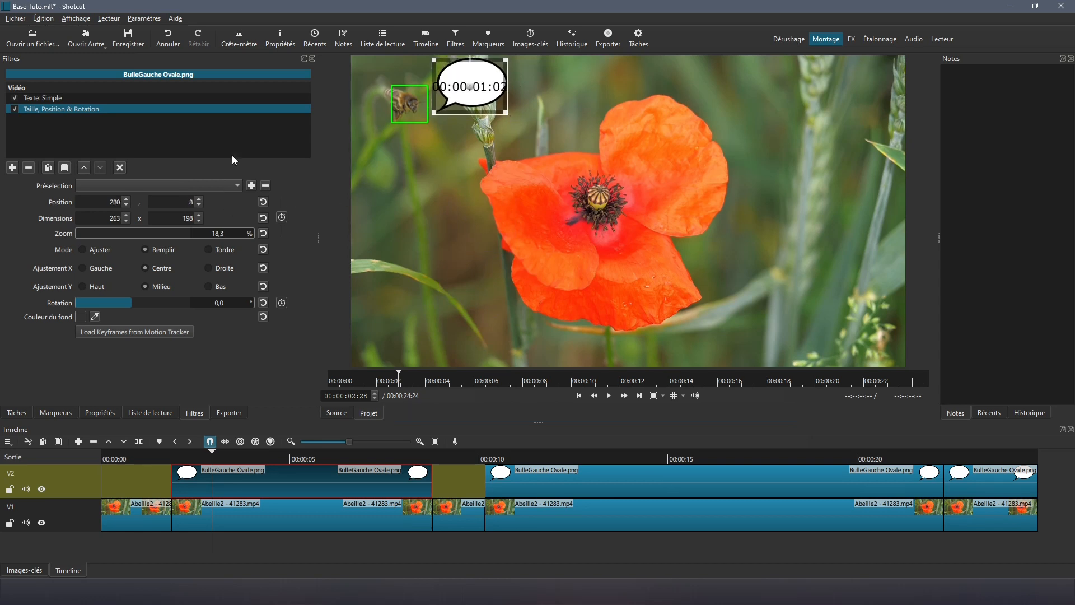
pyautogui.click(52, 97)
# Step: Replace #timecode# with 'Super...' and 'une fleur' on two lines
pyautogui.moveTo(71, 198); pyautogui.dragTo(54, 201)
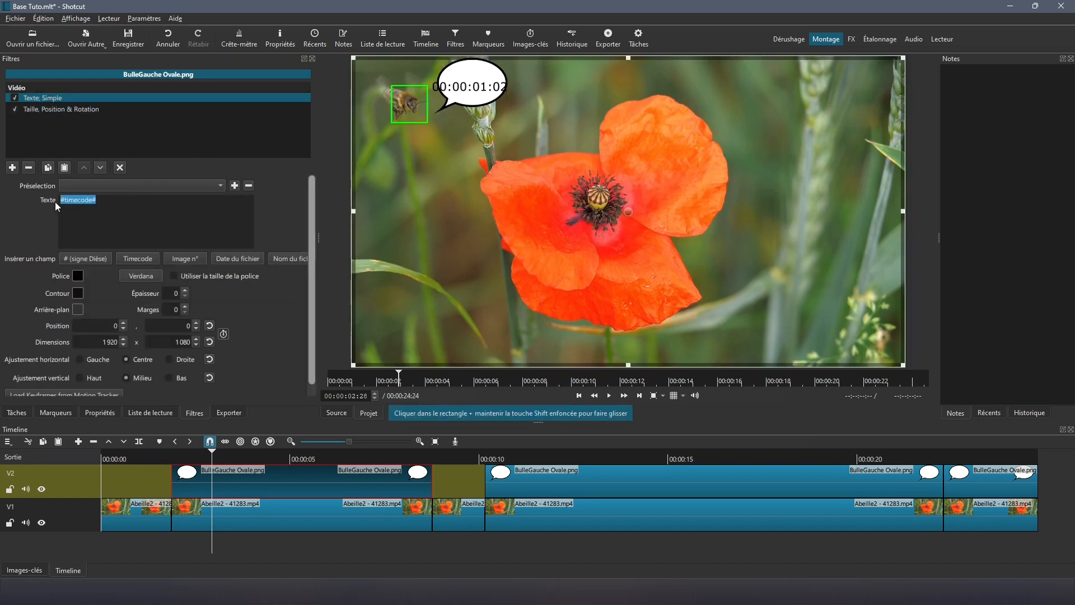
pyautogui.write('Super...')
pyautogui.press('Return')
pyautogui.write('une fleur')
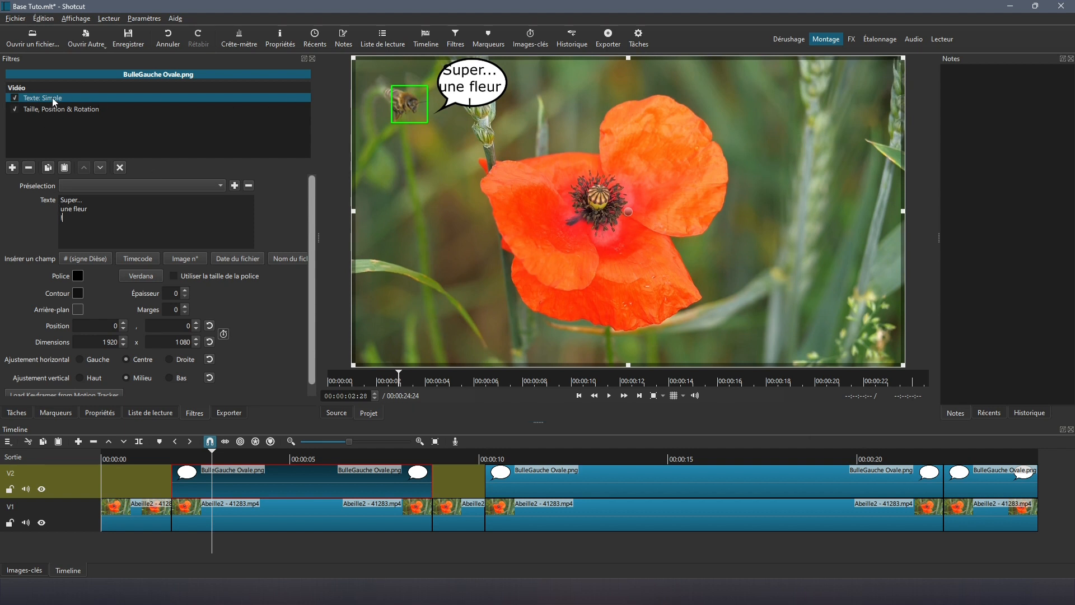
# Step: Shrink and move the text area so it fits inside the small bubble
pyautogui.moveTo(355, 57); pyautogui.dragTo(536, 132)
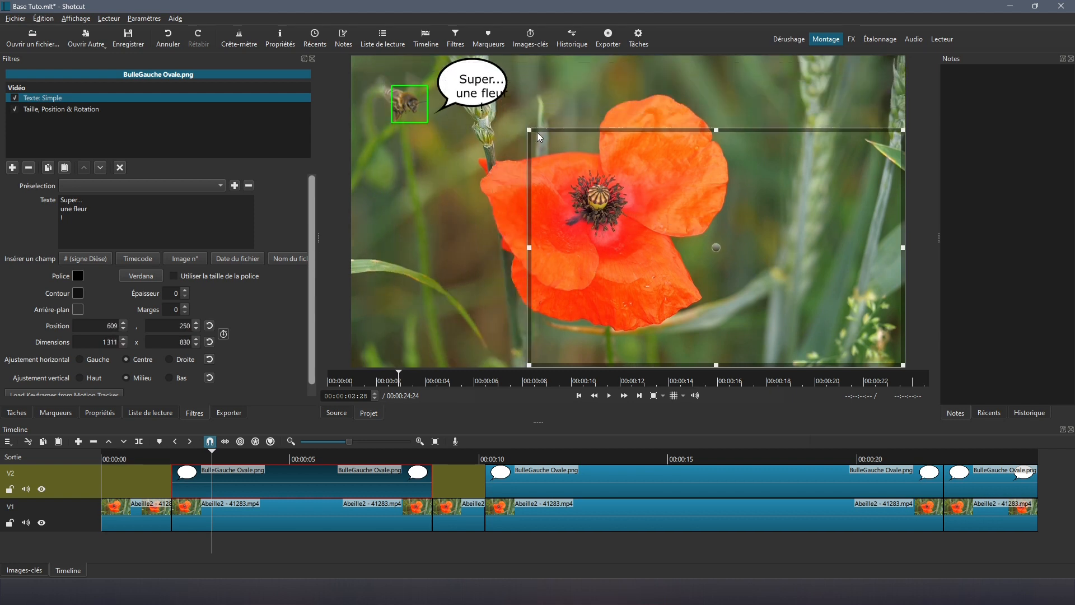
pyautogui.moveTo(717, 249); pyautogui.dragTo(660, 206)
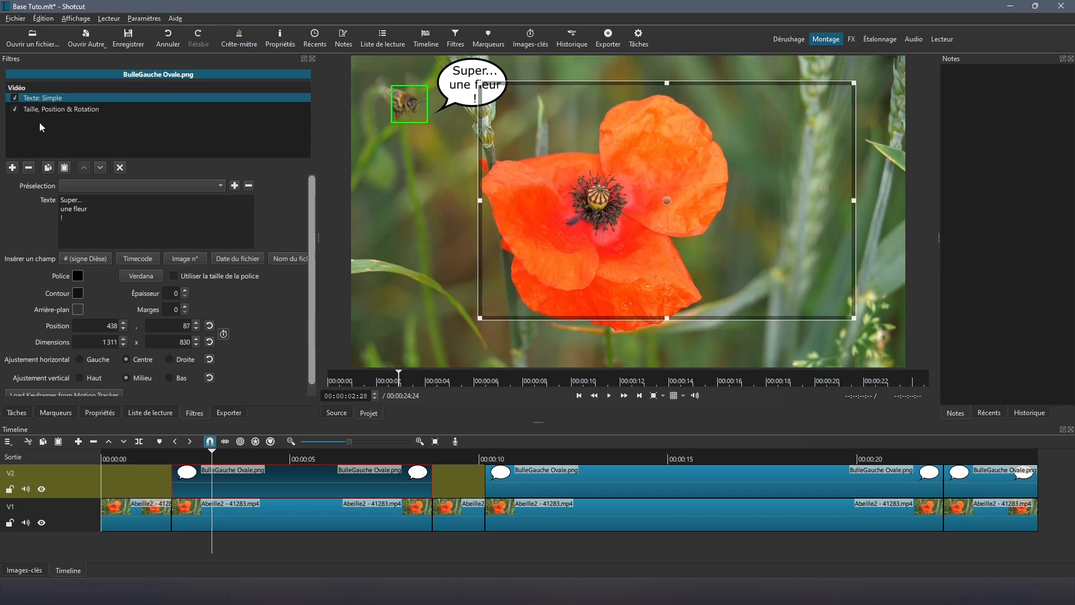
pyautogui.click(49, 110)
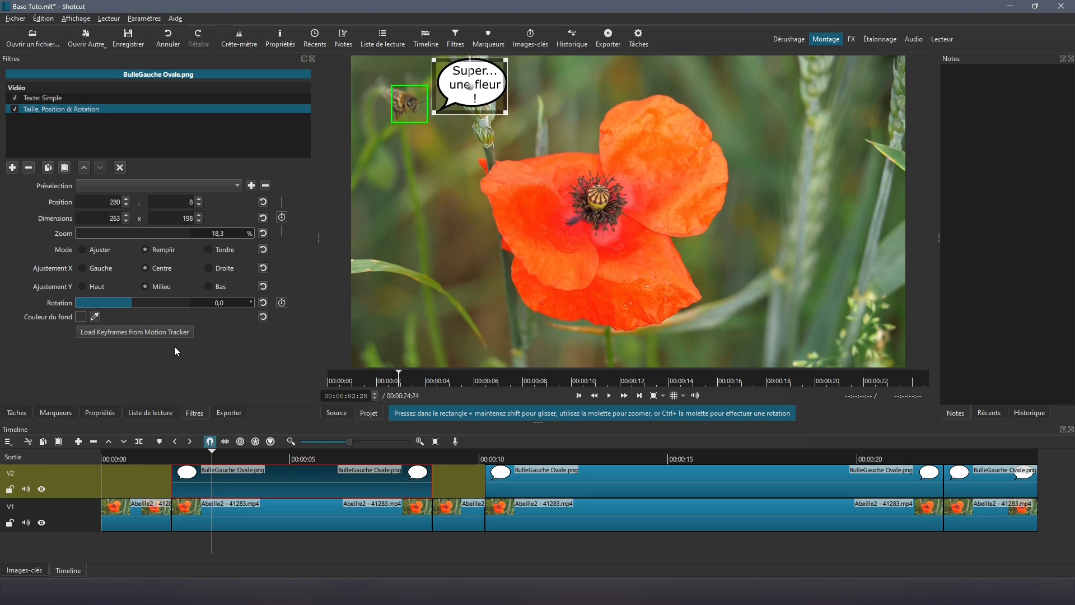
pyautogui.click(580, 396)
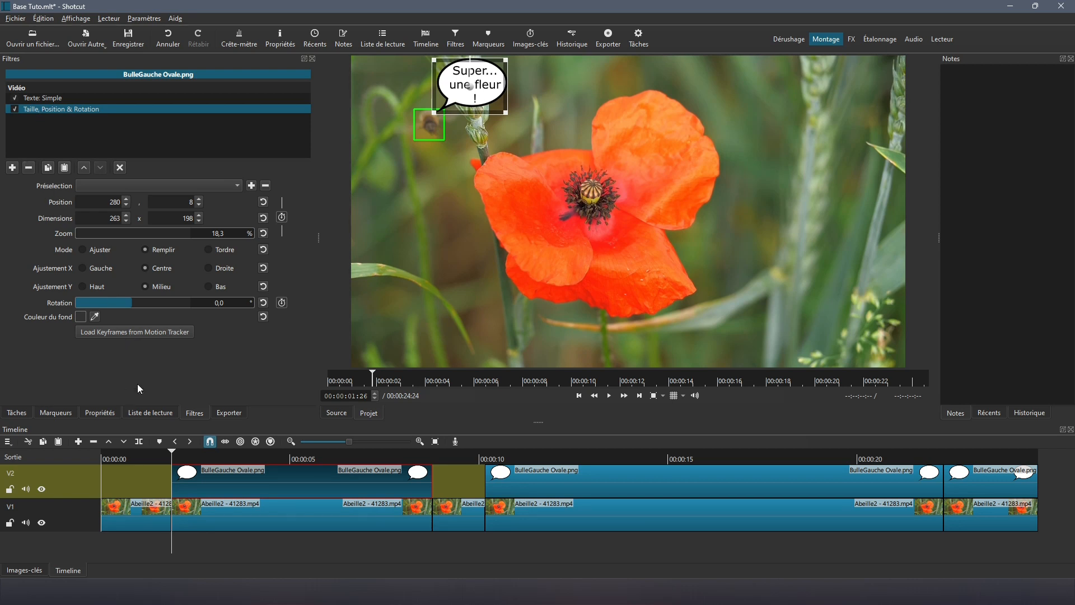
# Step: Load the bubble's position keyframes from the motion tracker using Début and relative position
pyautogui.click(136, 332)
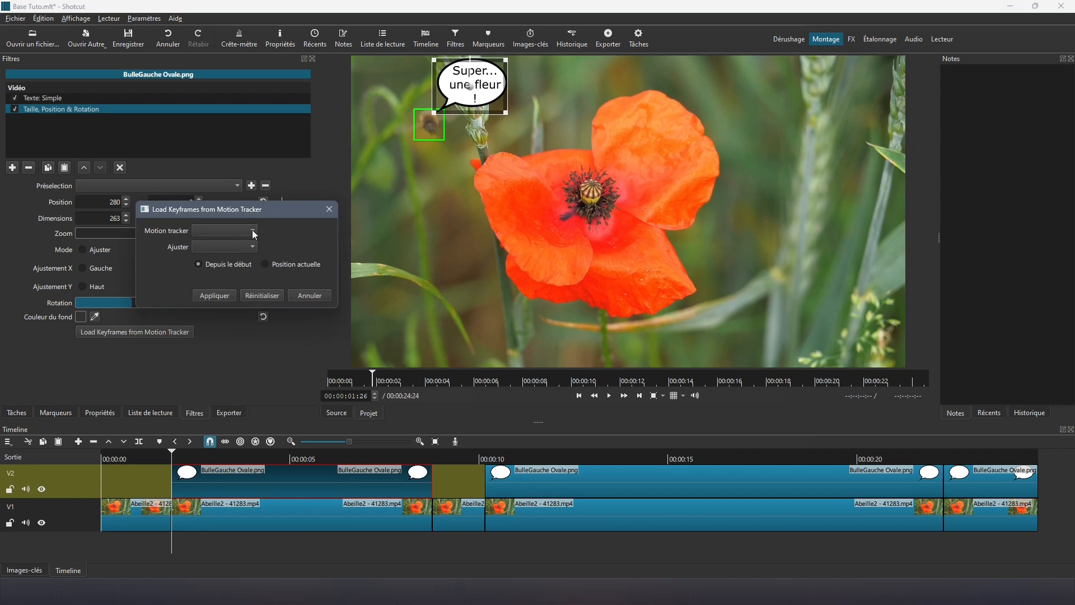
pyautogui.click(253, 231)
pyautogui.click(238, 246)
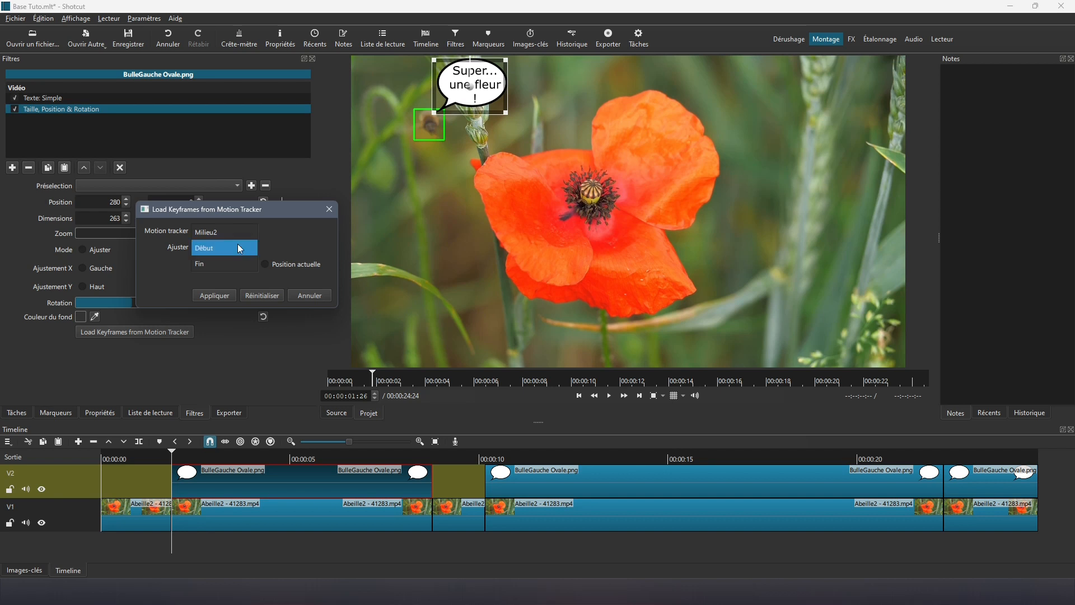
pyautogui.click(207, 250)
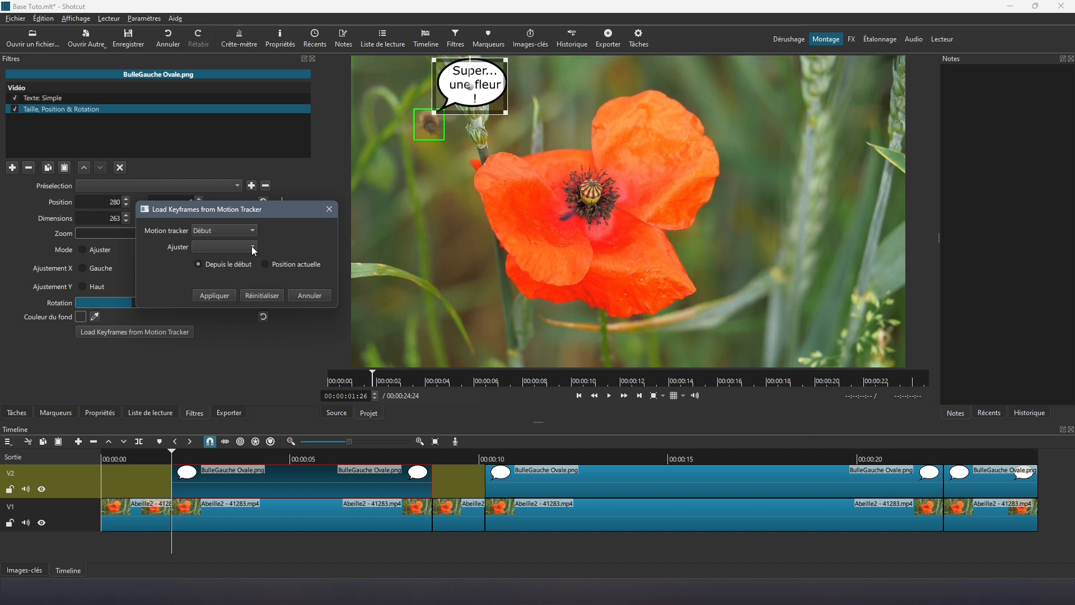
pyautogui.click(250, 247)
pyautogui.click(222, 253)
pyautogui.click(215, 295)
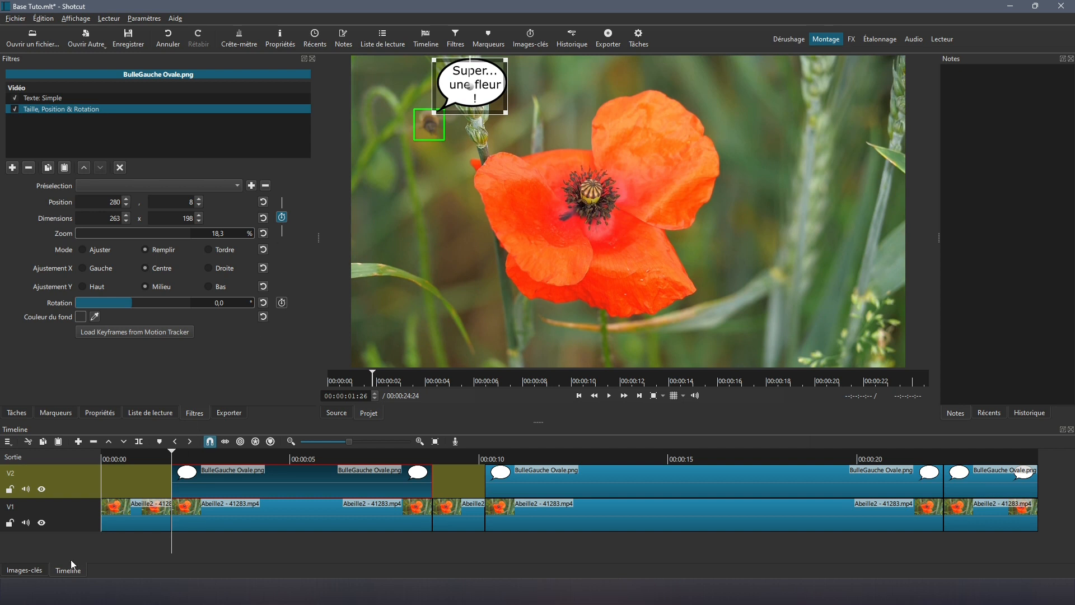
pyautogui.click(24, 571)
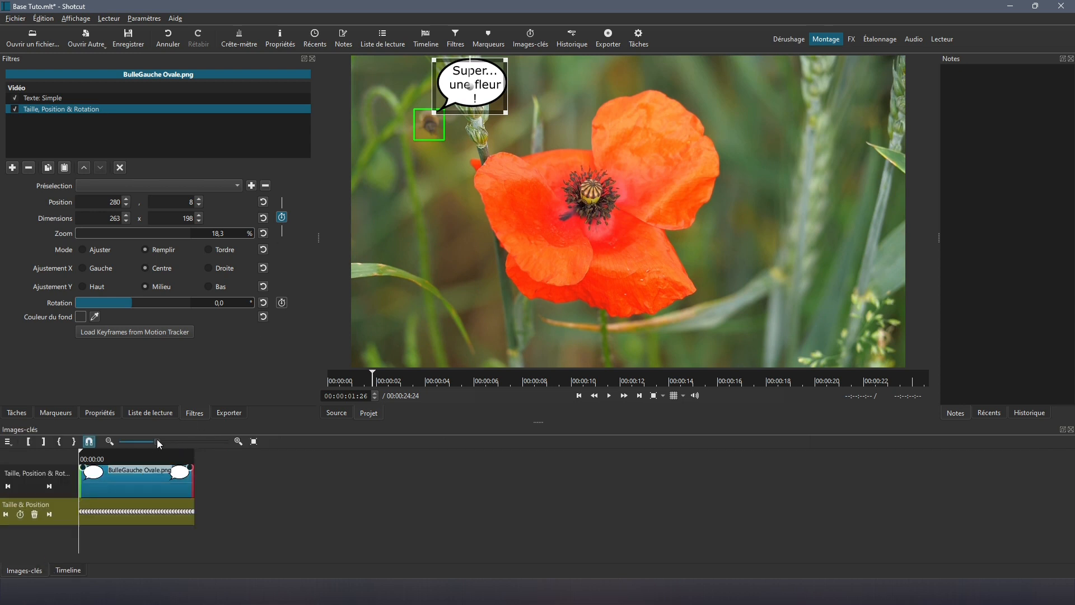
pyautogui.click(203, 441)
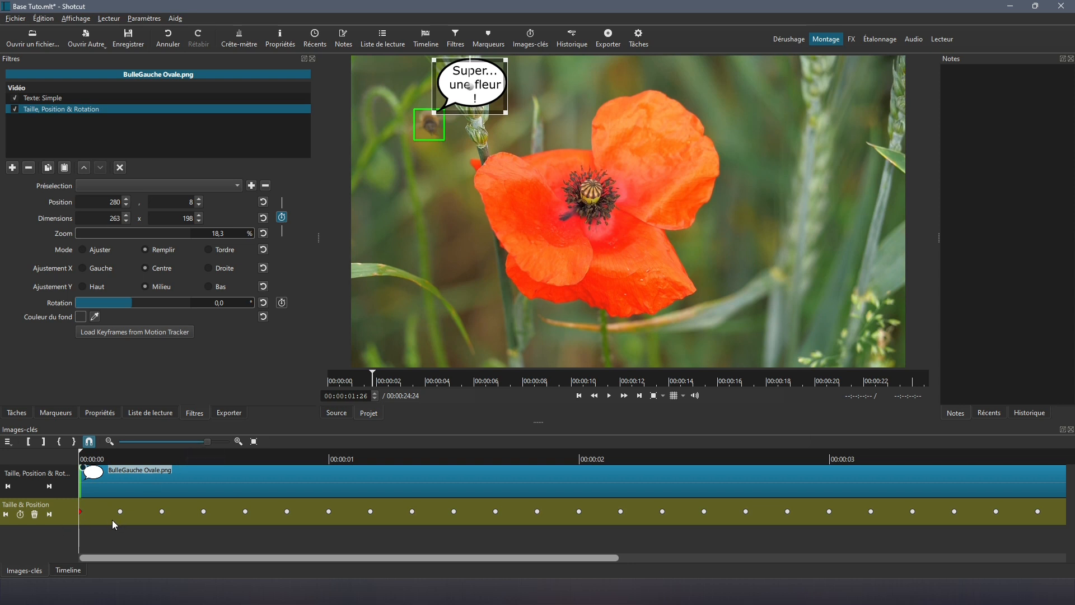
pyautogui.press('Right')
pyautogui.press('Right')
pyautogui.press('Right')
pyautogui.press('Right')
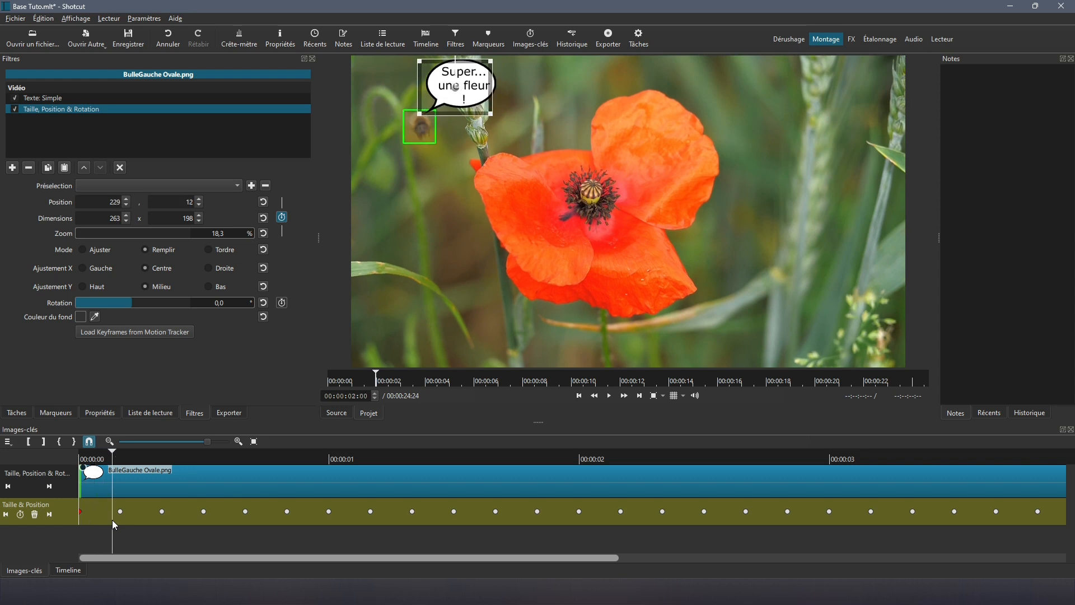
pyautogui.press('Right')
pyautogui.press('Right')
pyautogui.press('Right')
pyautogui.press('Right')
pyautogui.press('Right')
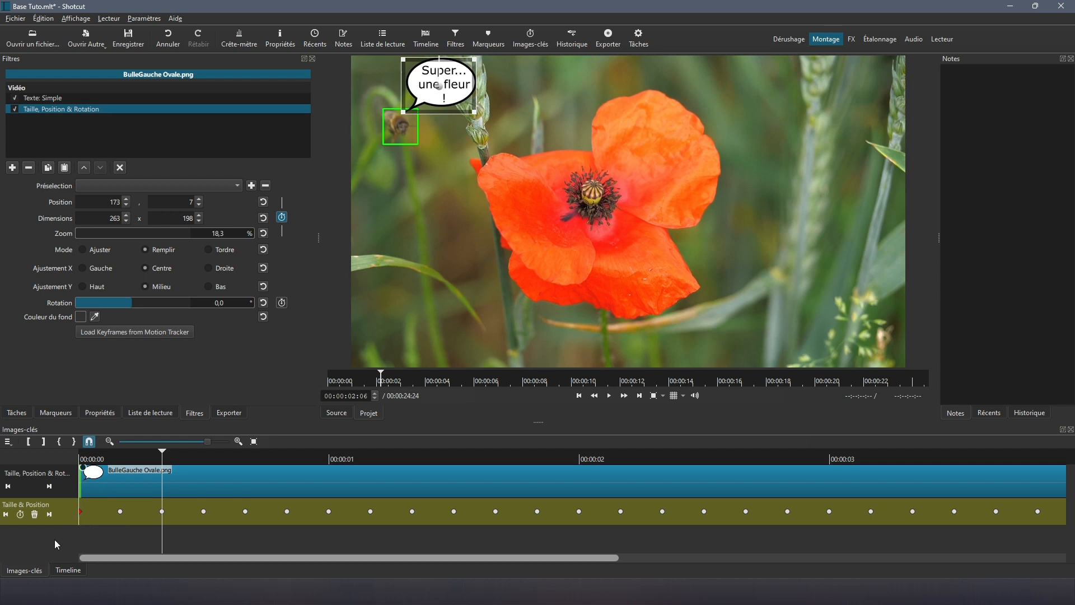
pyautogui.click(67, 570)
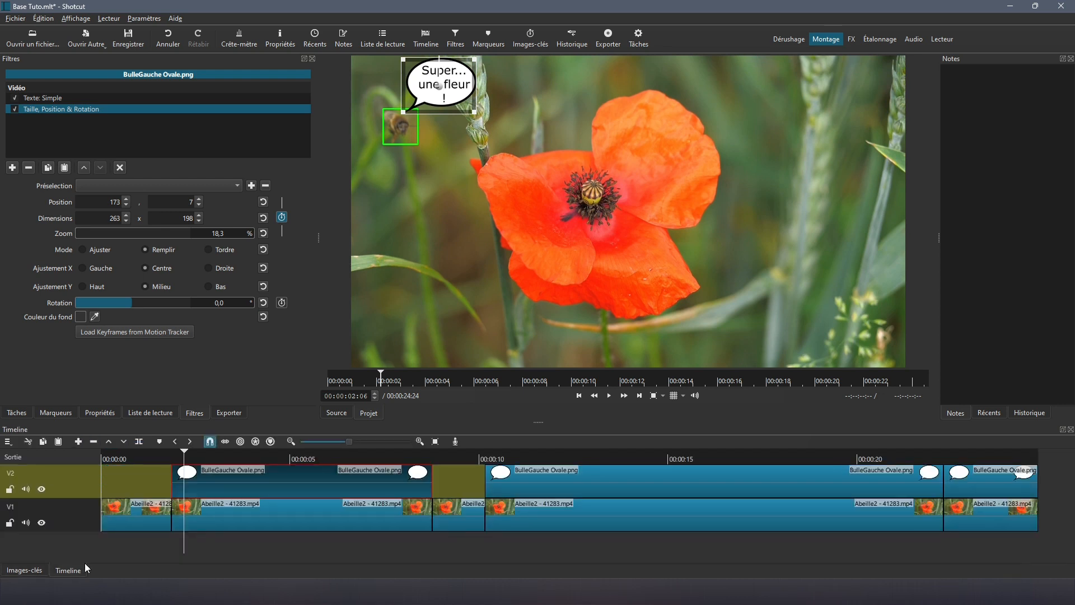
pyautogui.click(212, 520)
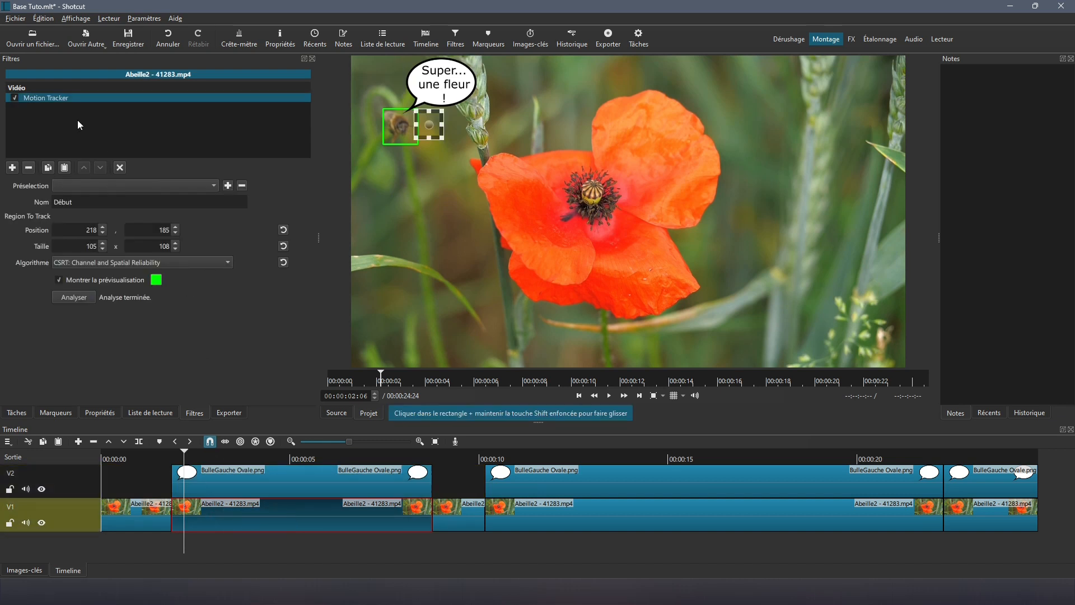
# Step: Disable Motion Tracker on the bee clip and play from 00:00:01:29 to check the bubble follows
pyautogui.click(15, 98)
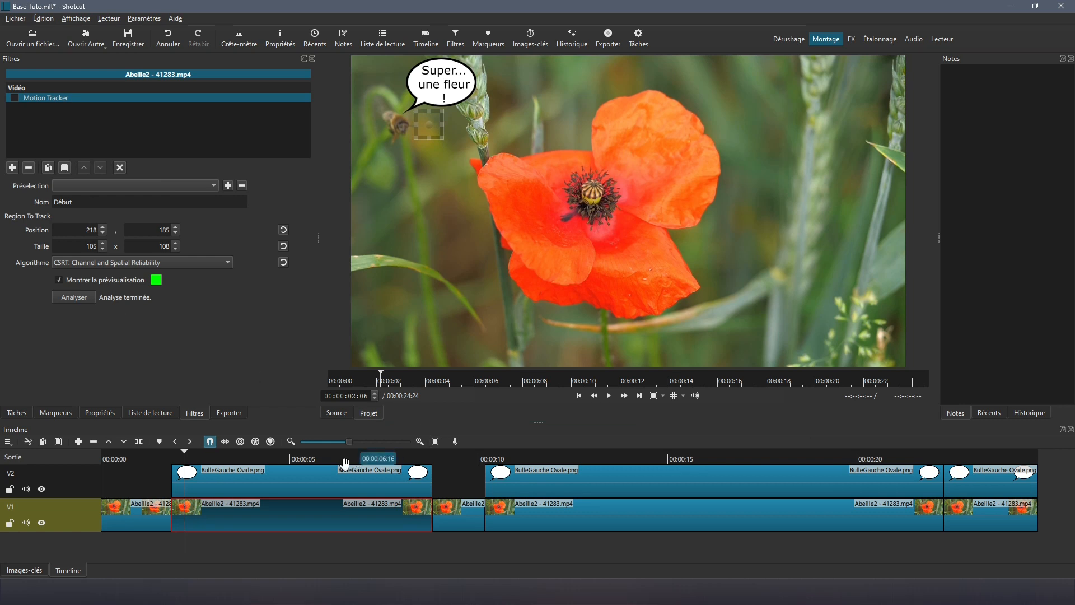
pyautogui.click(175, 461)
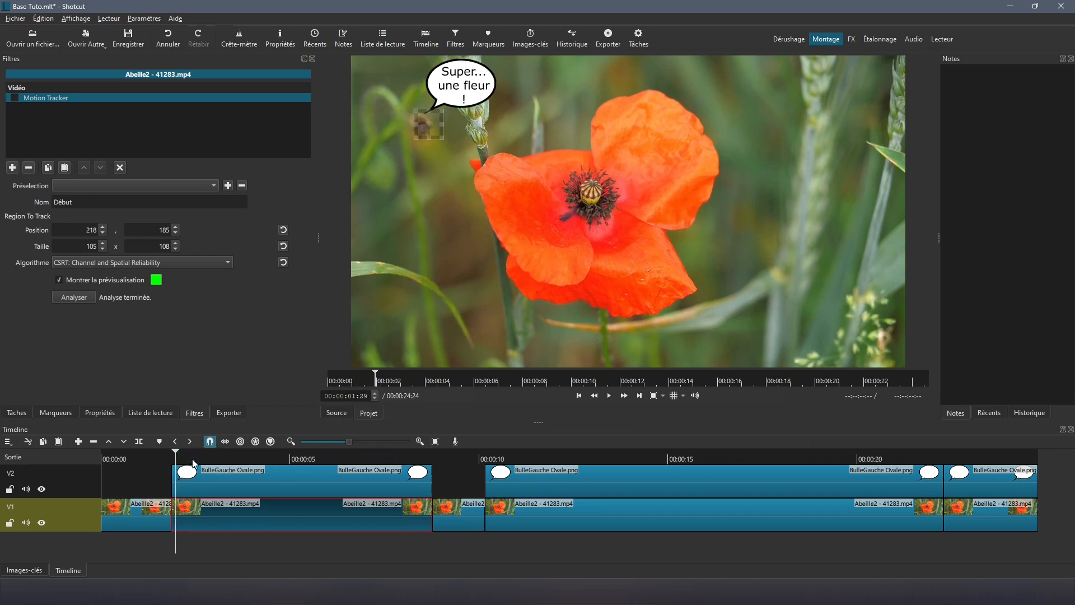
pyautogui.click(610, 397)
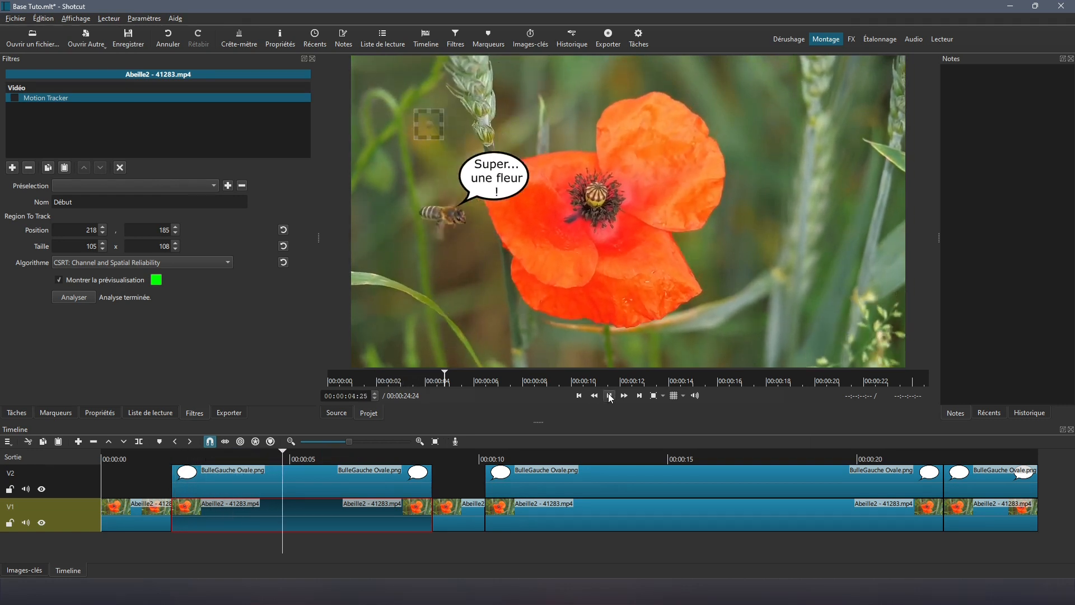
pyautogui.click(610, 398)
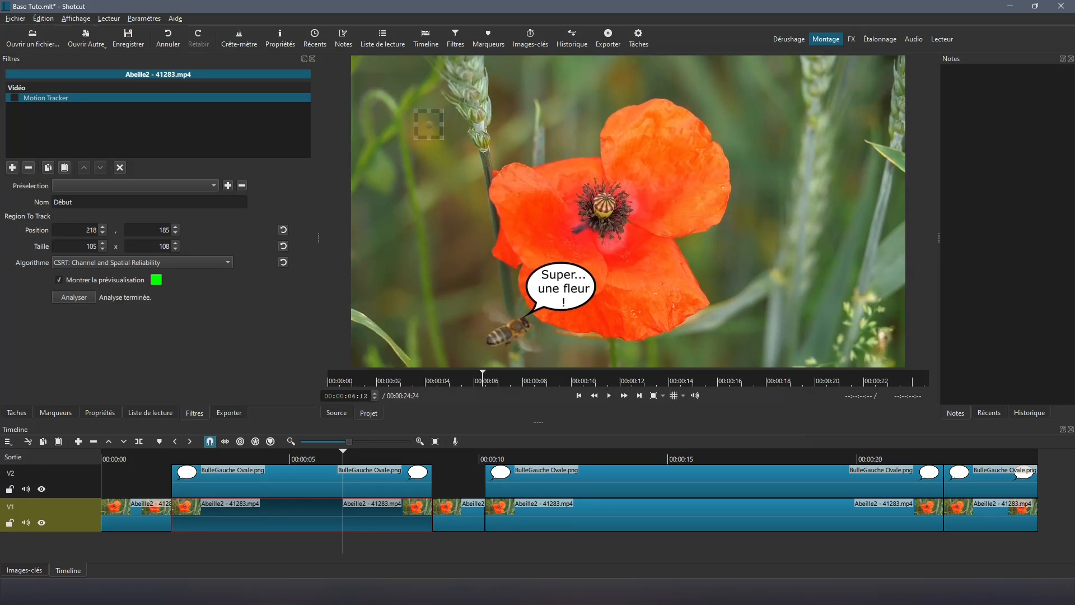
pyautogui.click(558, 480)
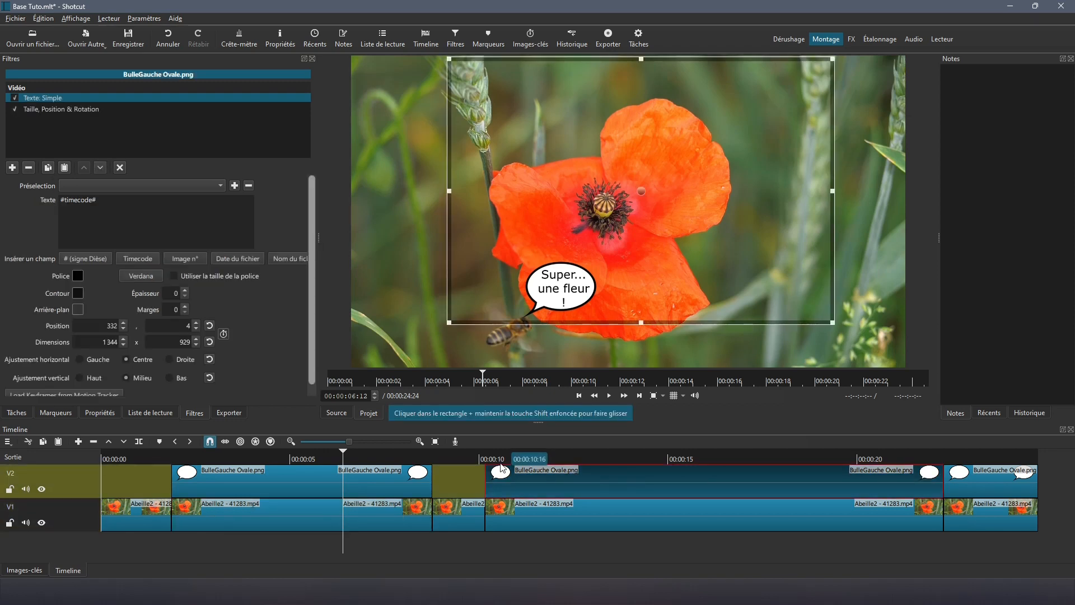
# Step: Hide V2, split the second bubble clip at 00:00:12:16 and lift the part before it
pyautogui.click(498, 458)
pyautogui.click(577, 395)
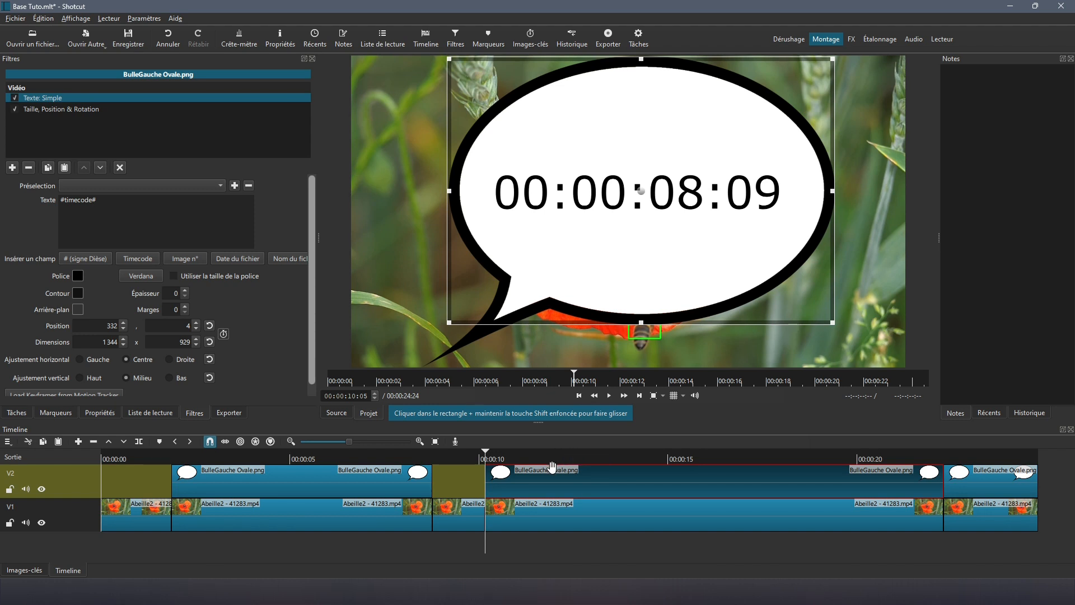
pyautogui.click(41, 490)
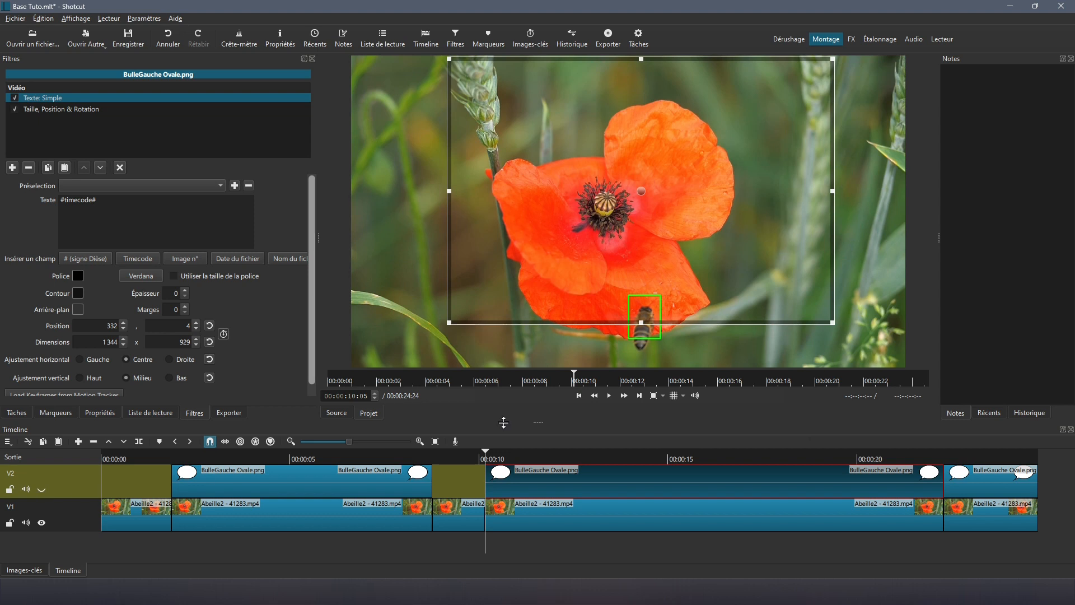
pyautogui.click(574, 454)
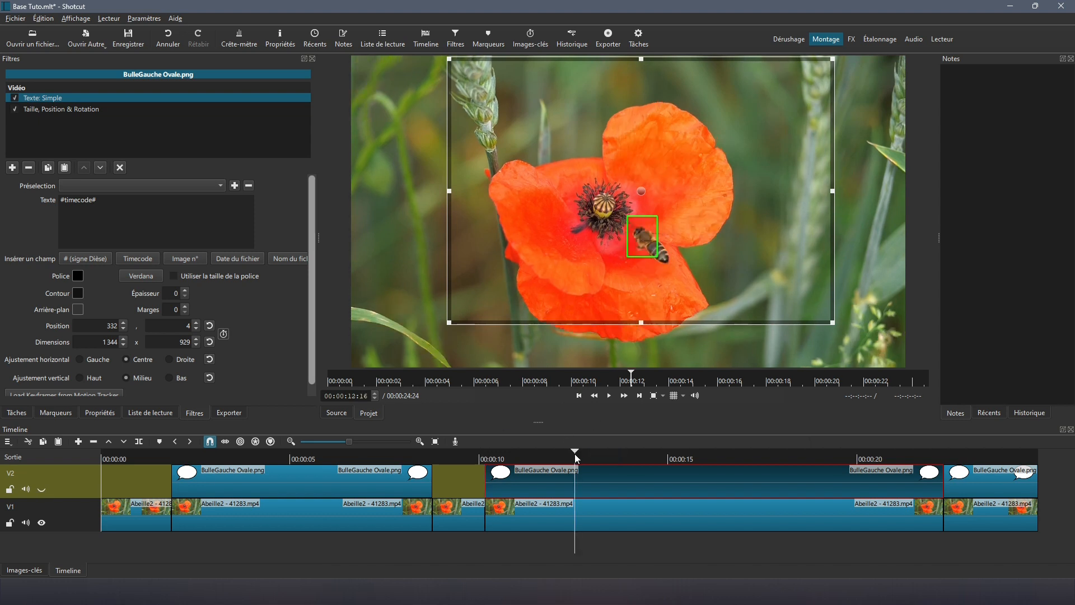
pyautogui.click(540, 482)
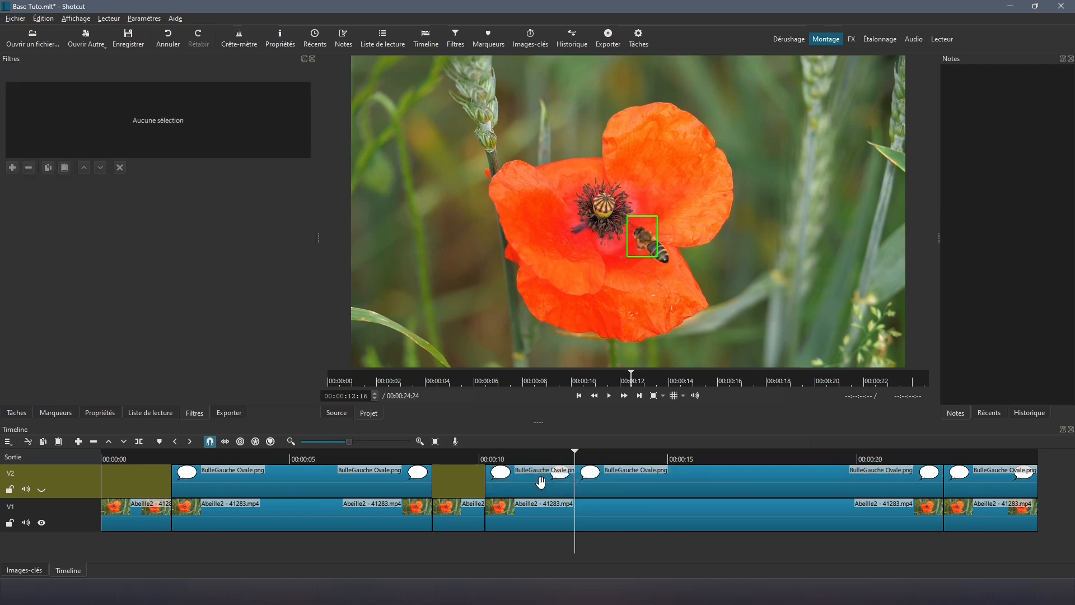
pyautogui.press('s')
pyautogui.click(108, 442)
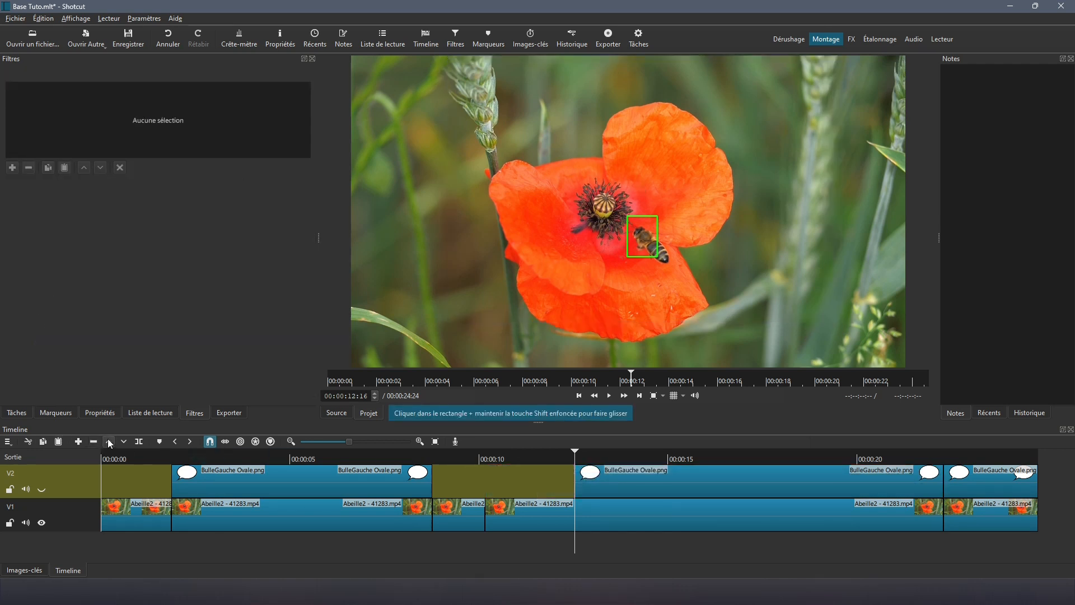
pyautogui.click(583, 471)
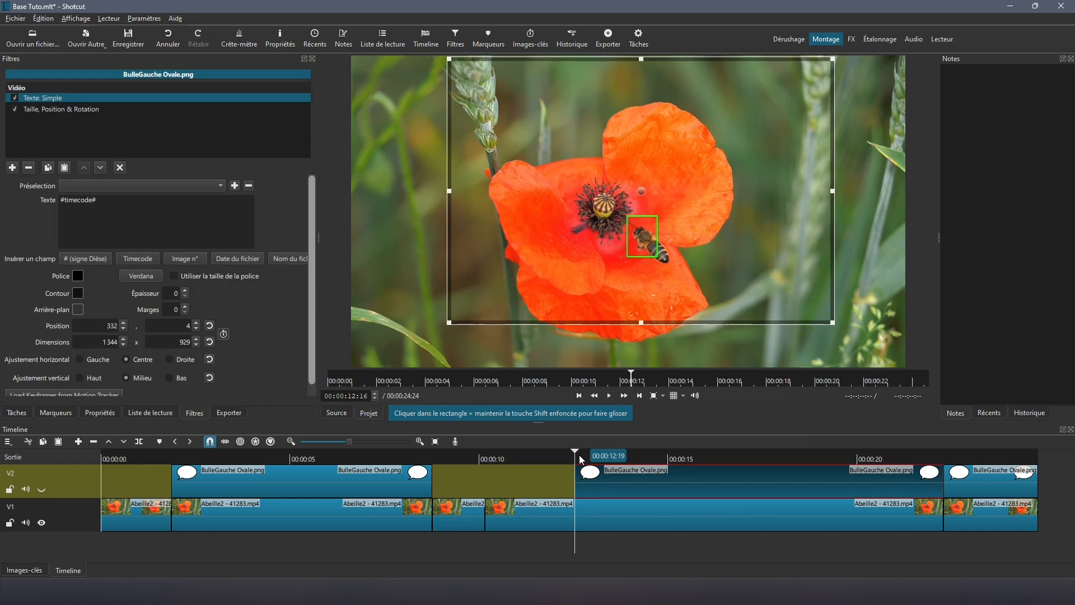
# Step: Shrink the second bubble beside the bee and set its text to 'miam... miam' in a 993 × 669 box
pyautogui.click(579, 455)
pyautogui.moveTo(491, 122); pyautogui.dragTo(704, 178)
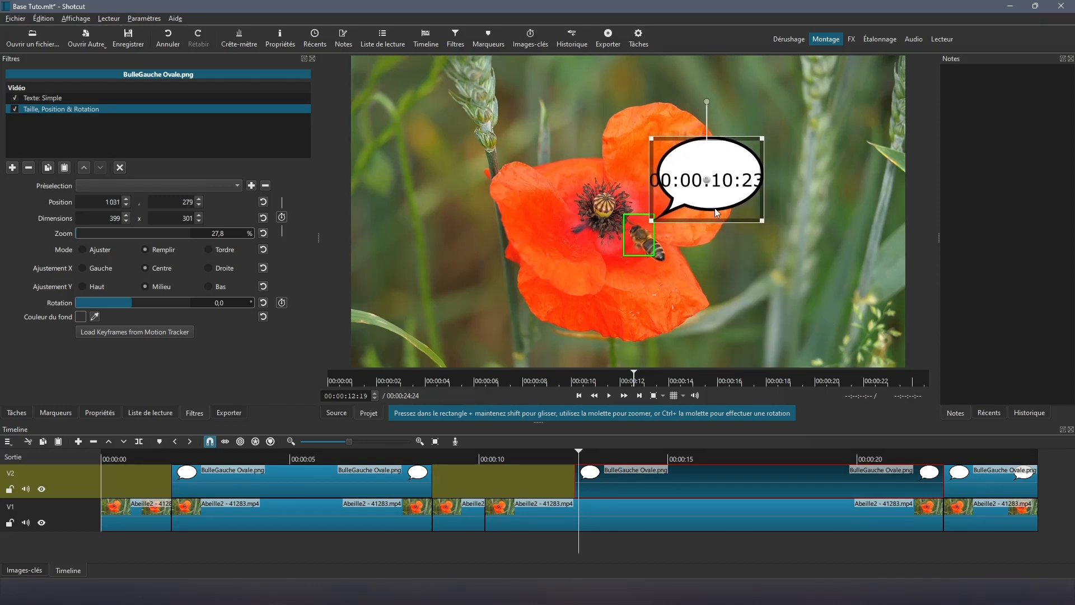
pyautogui.click(62, 99)
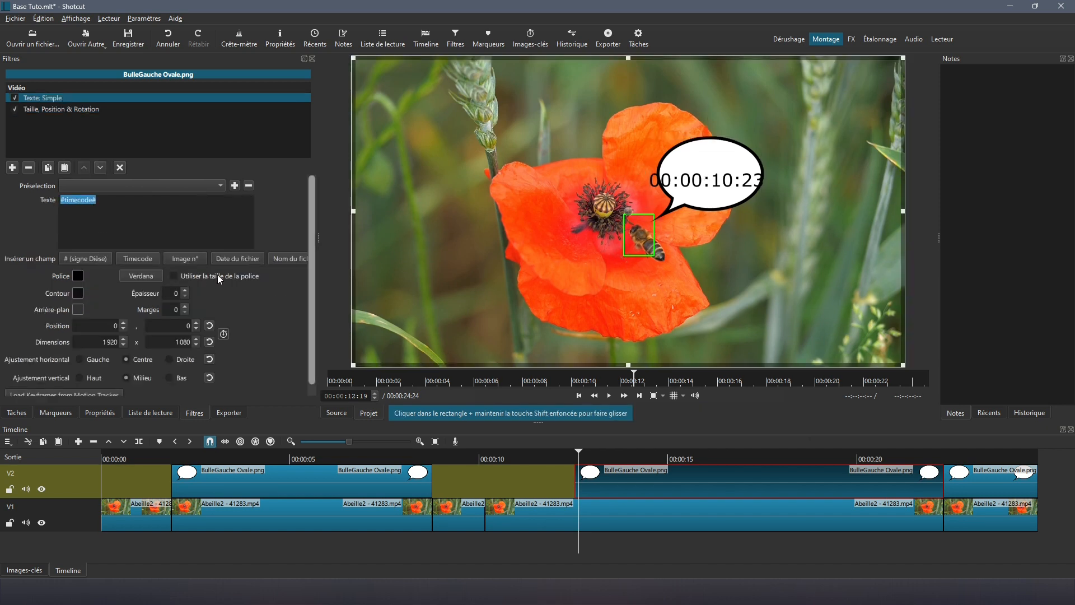
pyautogui.write('miam...')
pyautogui.press('Return')
pyautogui.write('miam')
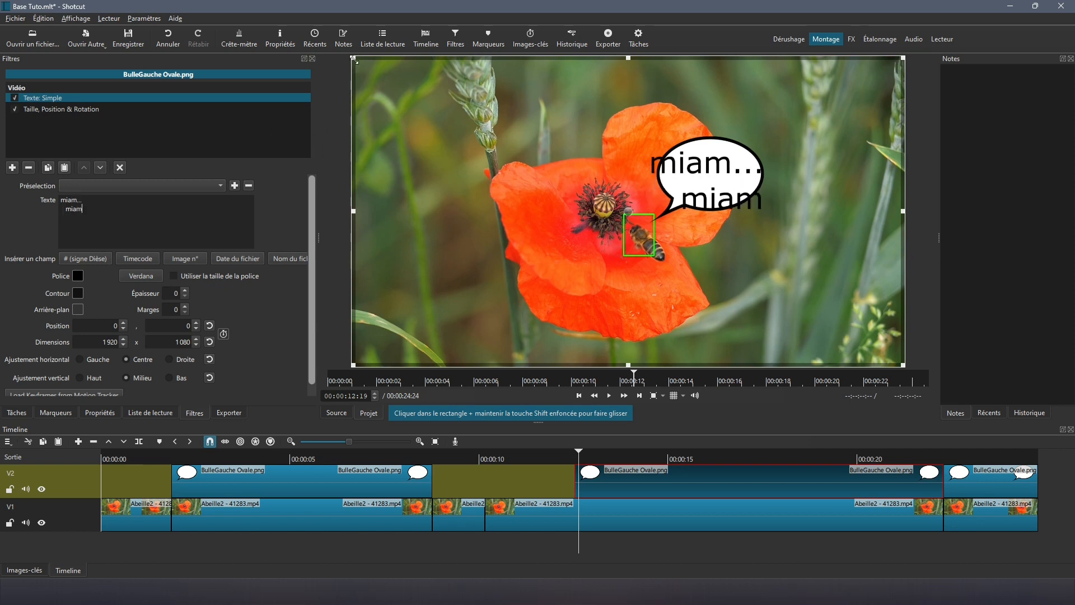
pyautogui.moveTo(354, 59); pyautogui.dragTo(621, 177)
pyautogui.moveTo(759, 269); pyautogui.dragTo(659, 193)
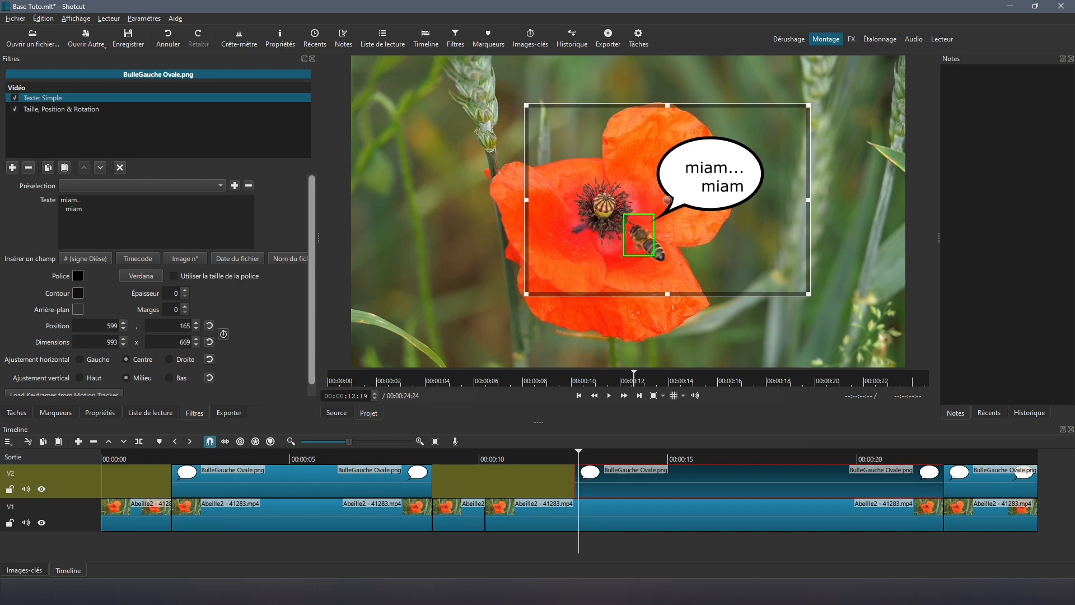
# Step: Load keyframes from the Milieu2 tracker into the second bubble with Position relative adjustment
pyautogui.click(66, 108)
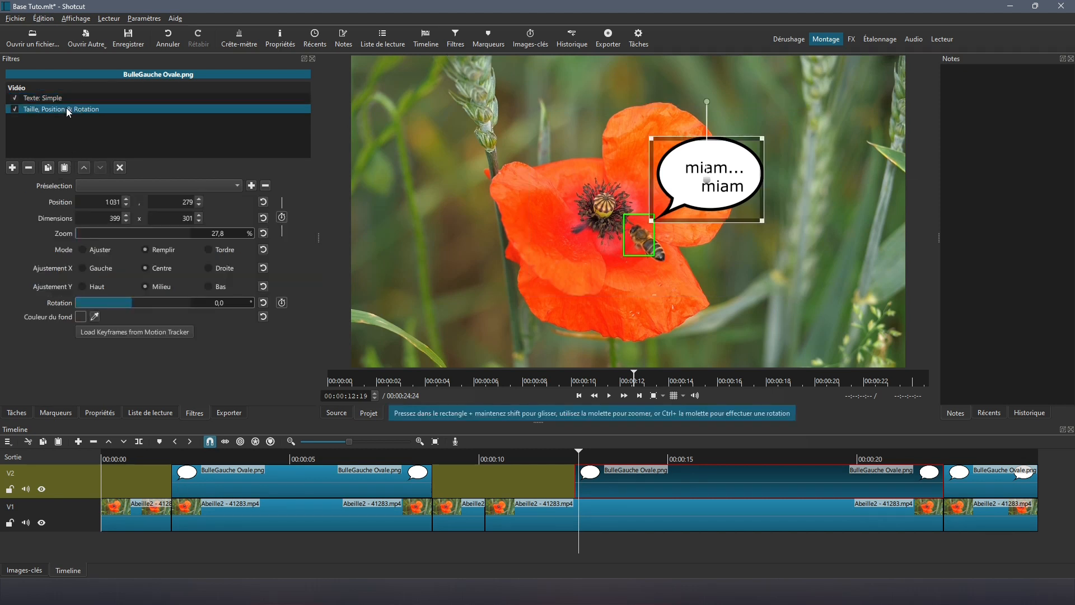
pyautogui.click(106, 332)
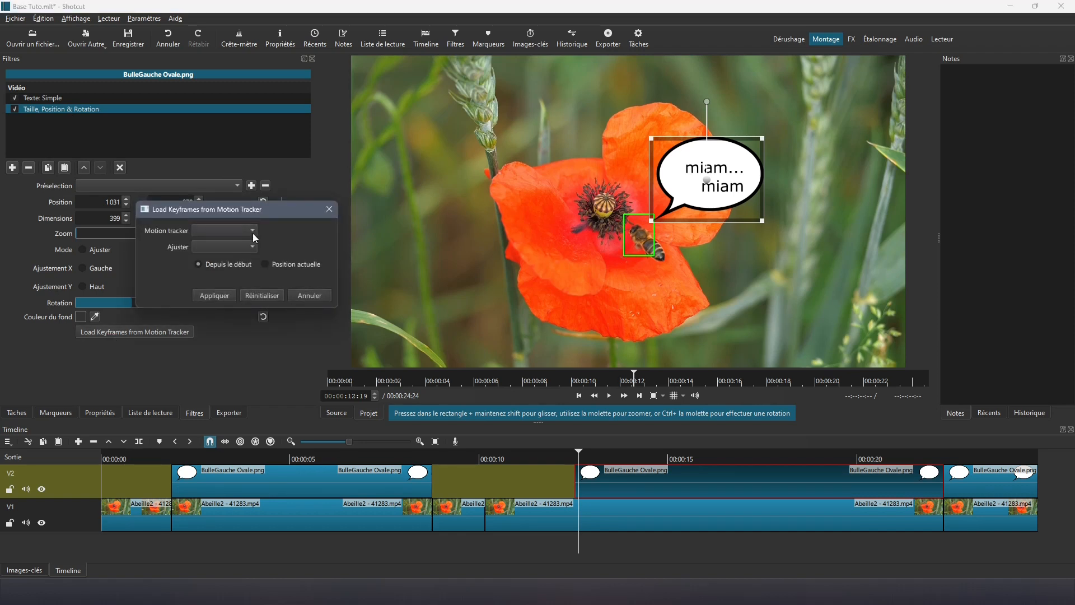
pyautogui.click(254, 233)
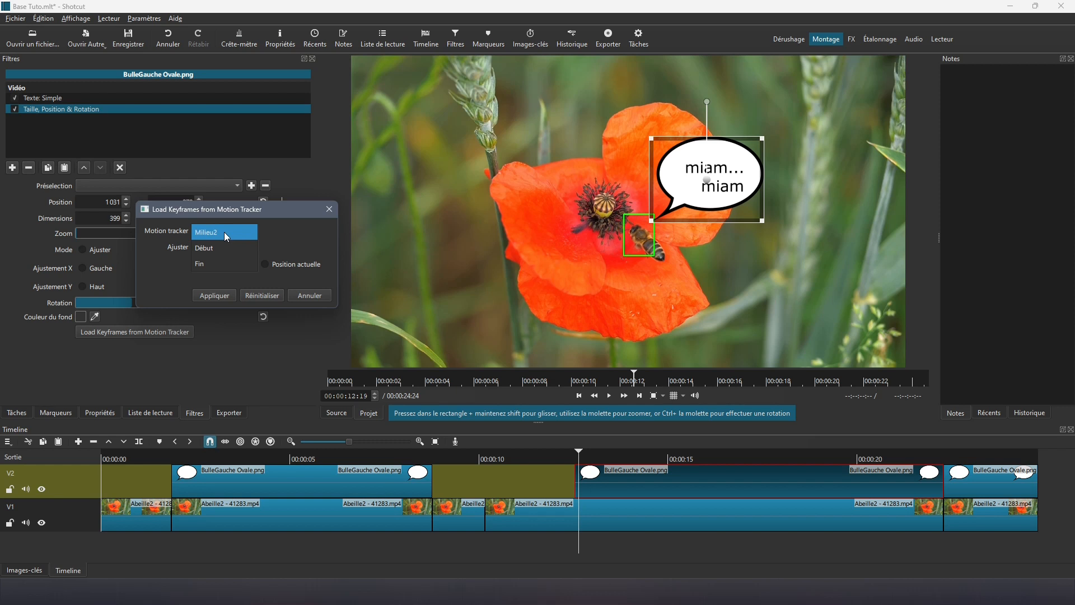
pyautogui.click(225, 233)
pyautogui.click(253, 248)
pyautogui.click(232, 244)
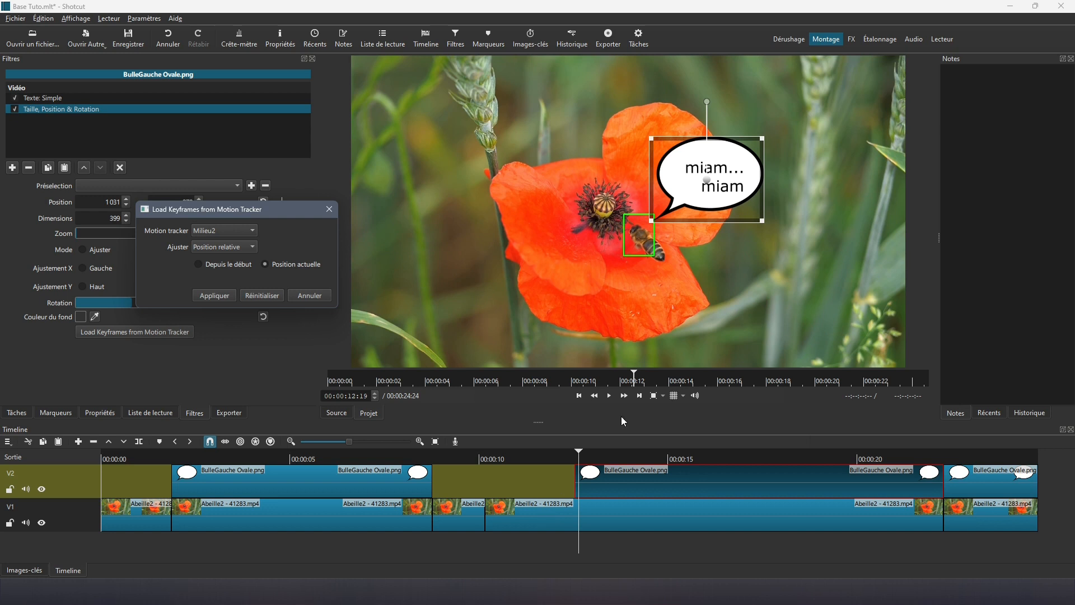
pyautogui.click(210, 297)
pyautogui.press('Left')
pyautogui.press('Left')
pyautogui.press('Left')
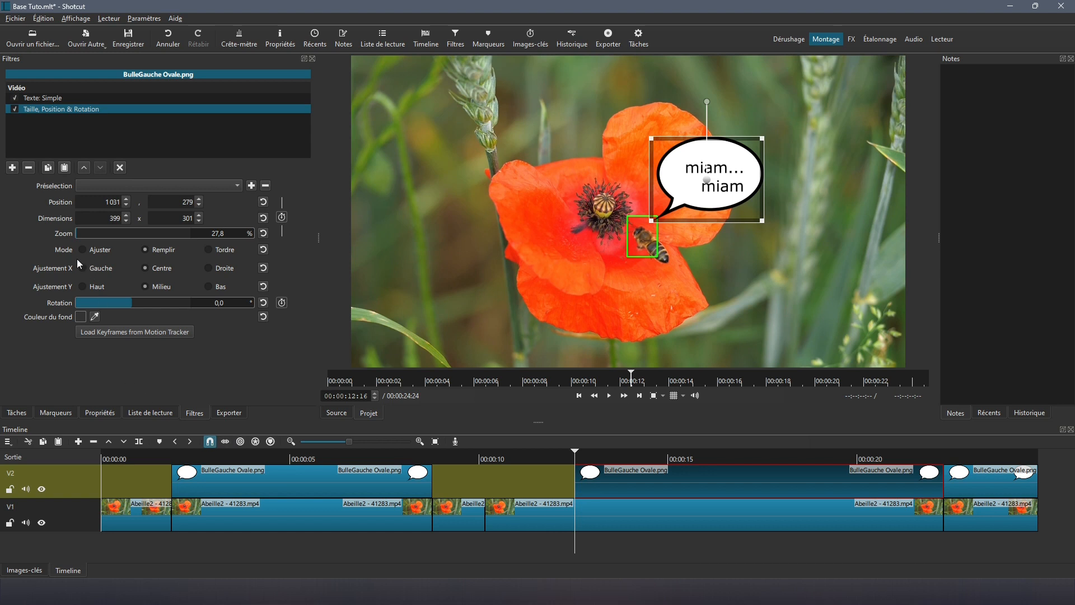
# Step: Save the project under the new name 'Suivi en cours'
pyautogui.click(15, 20)
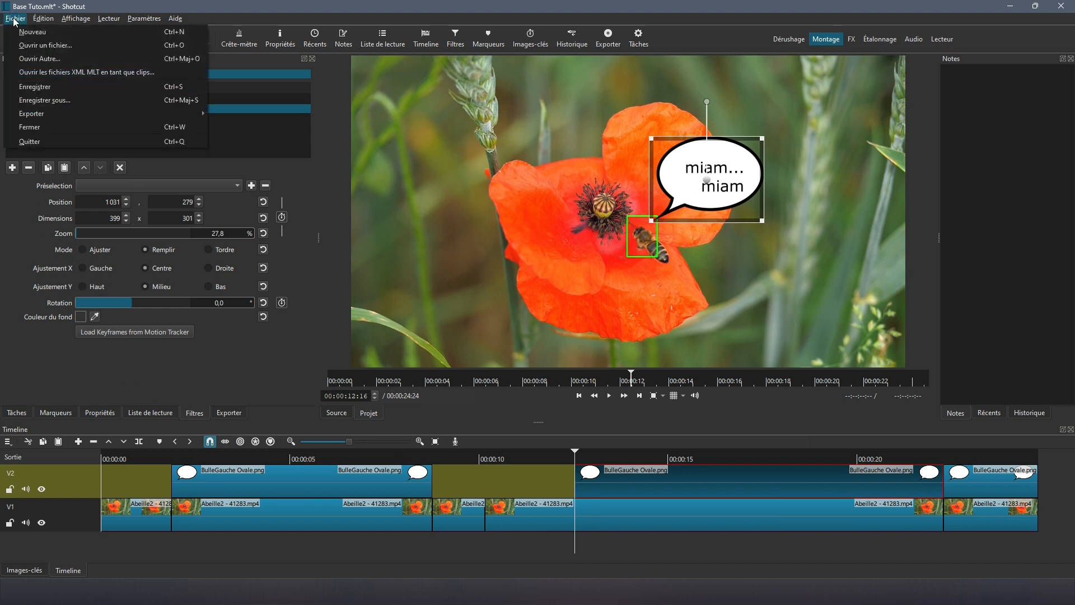
pyautogui.click(45, 100)
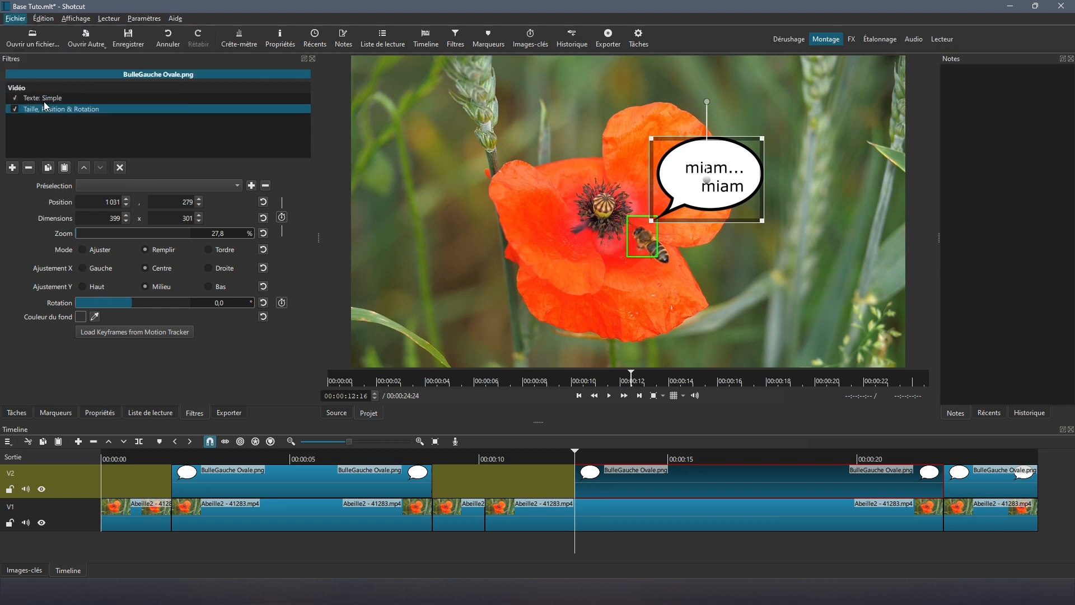
pyautogui.click(106, 285)
pyautogui.moveTo(107, 286); pyautogui.dragTo(54, 288)
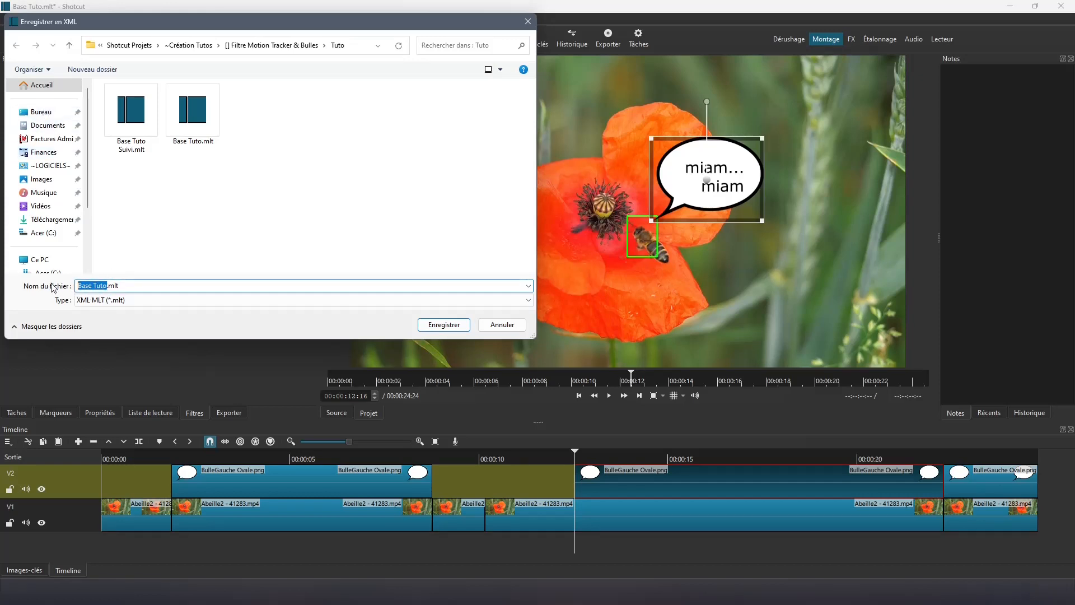
pyautogui.write('Suiv')
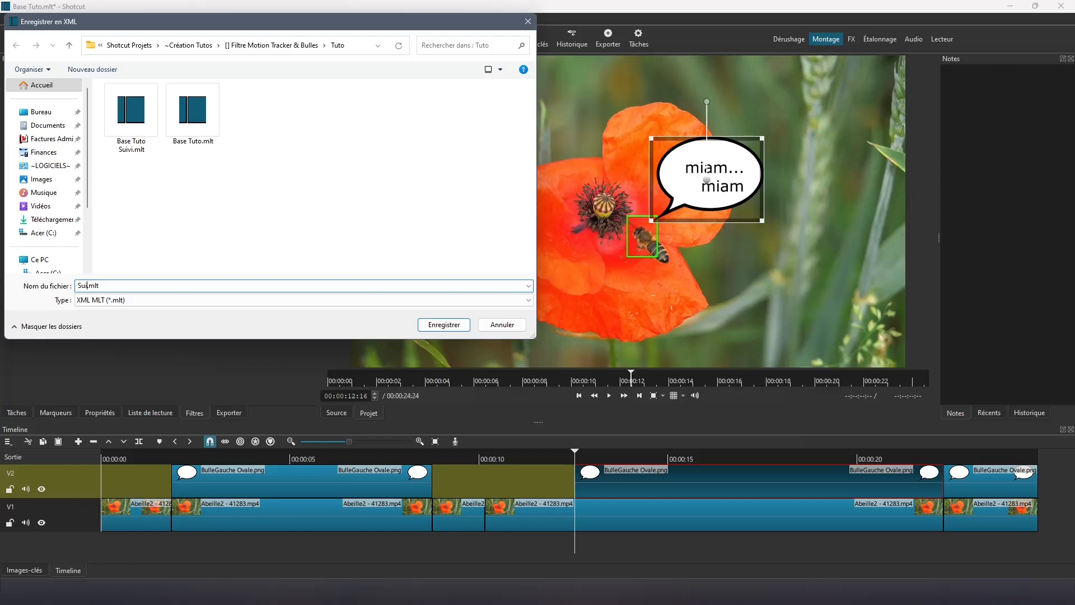
pyautogui.write('i en cours')
pyautogui.click(435, 326)
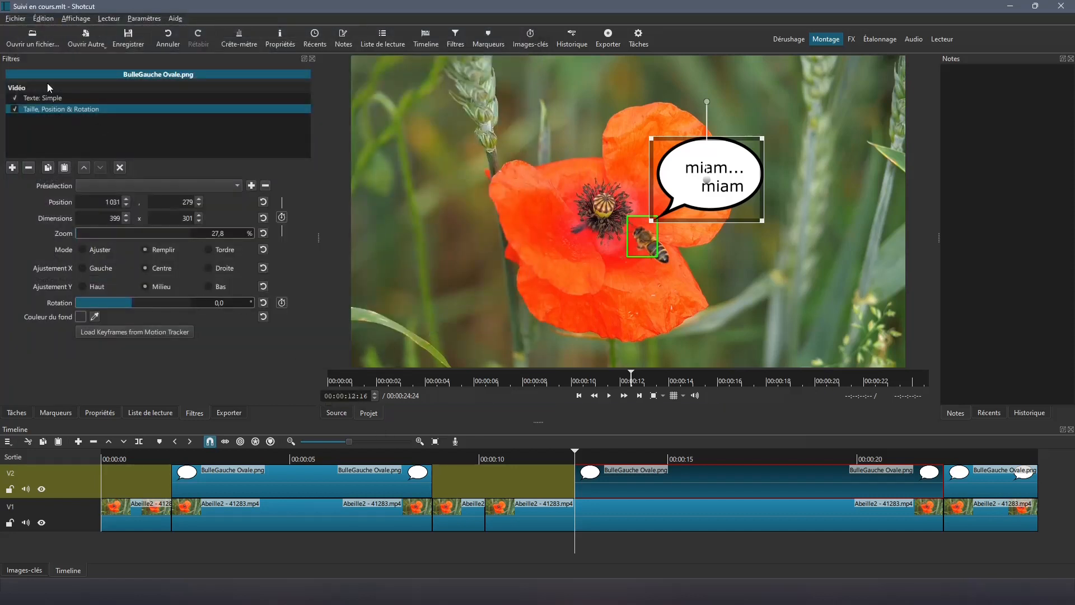
# Step: Close the project and reopen Suivi en cours.mlt
pyautogui.click(15, 19)
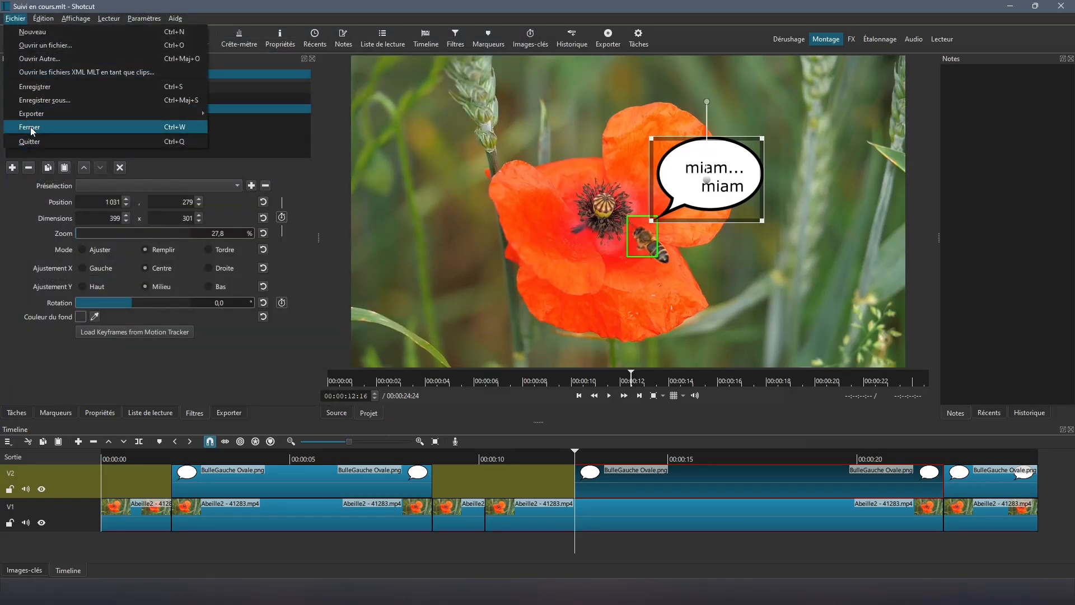
pyautogui.click(33, 129)
pyautogui.click(33, 38)
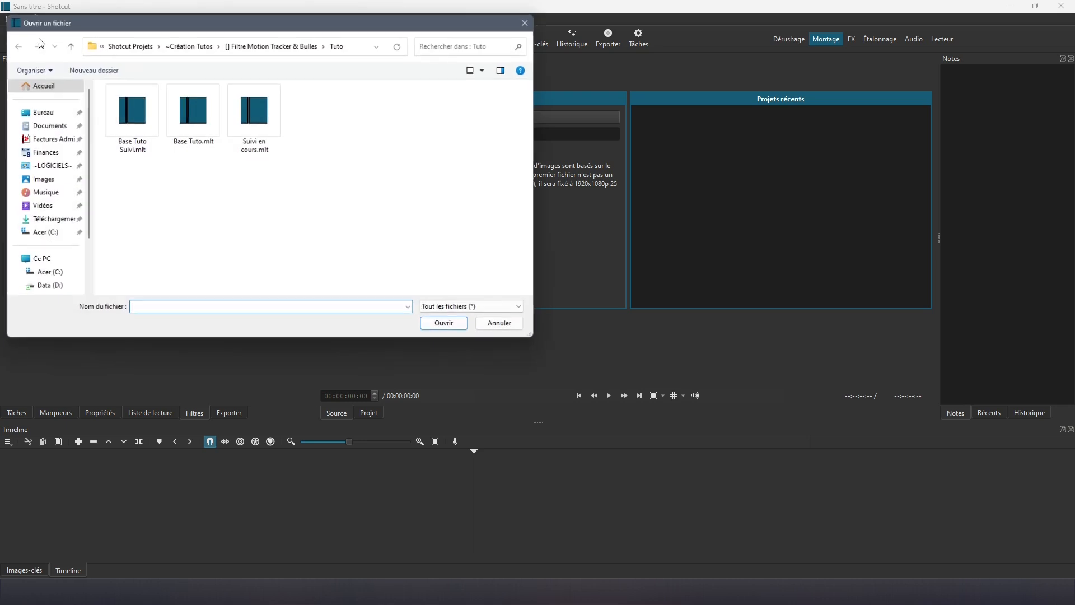
pyautogui.click(255, 118)
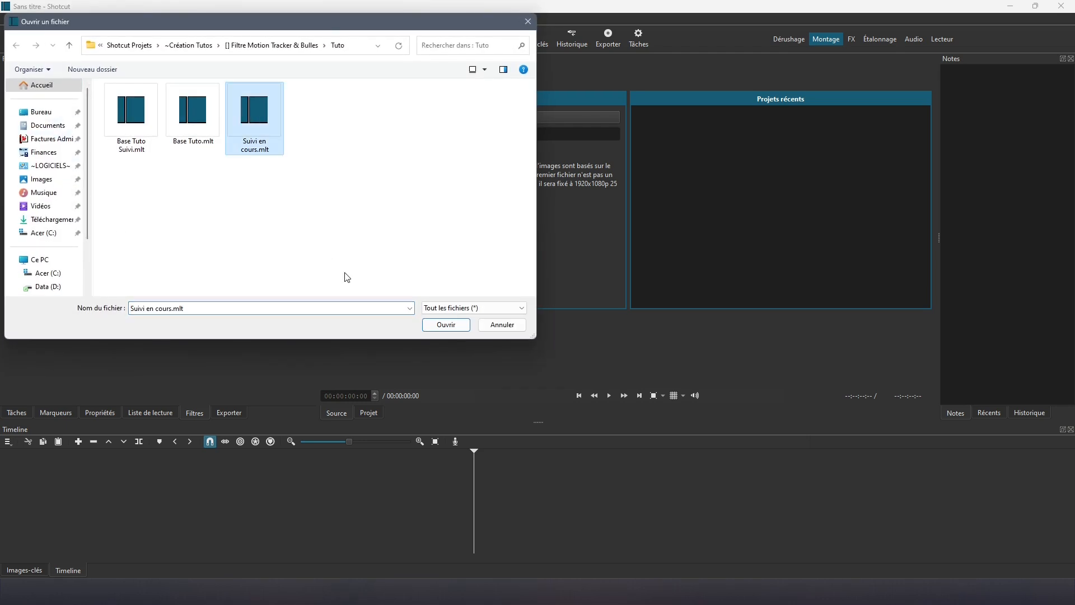
pyautogui.click(442, 326)
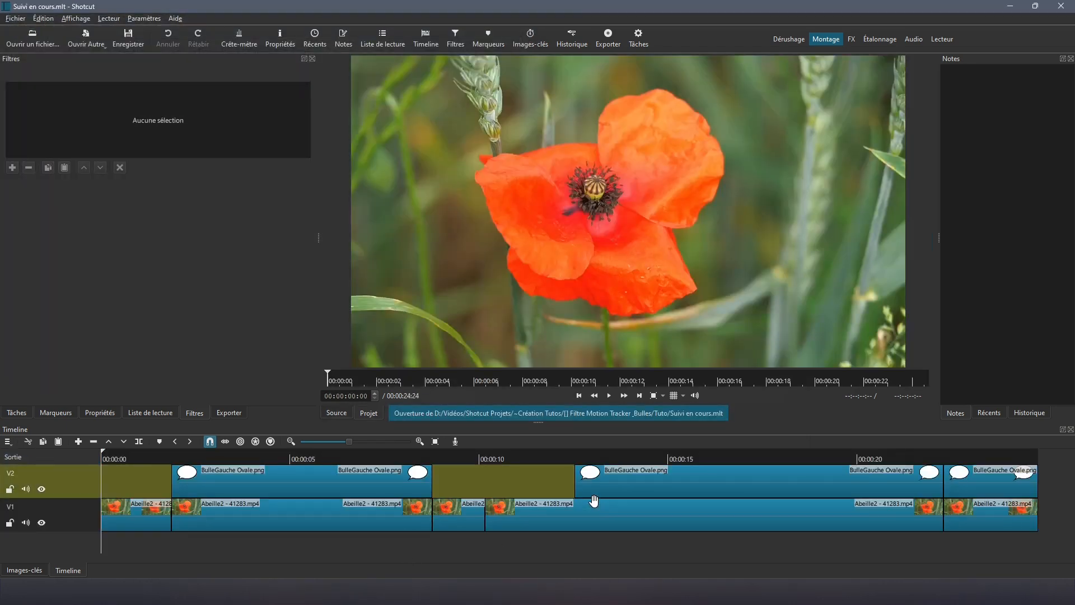
pyautogui.click(597, 482)
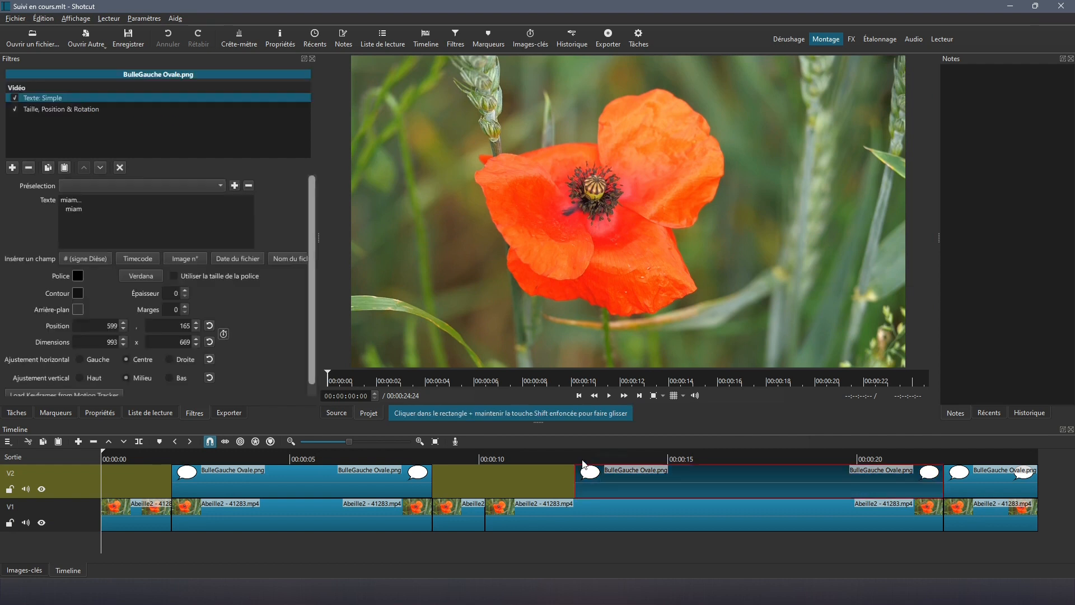
# Step: At 00:00:12:16, load the Milieu2 tracker keyframes into the bubble's Taille, Position & Rotation filter
pyautogui.click(577, 456)
pyautogui.click(579, 395)
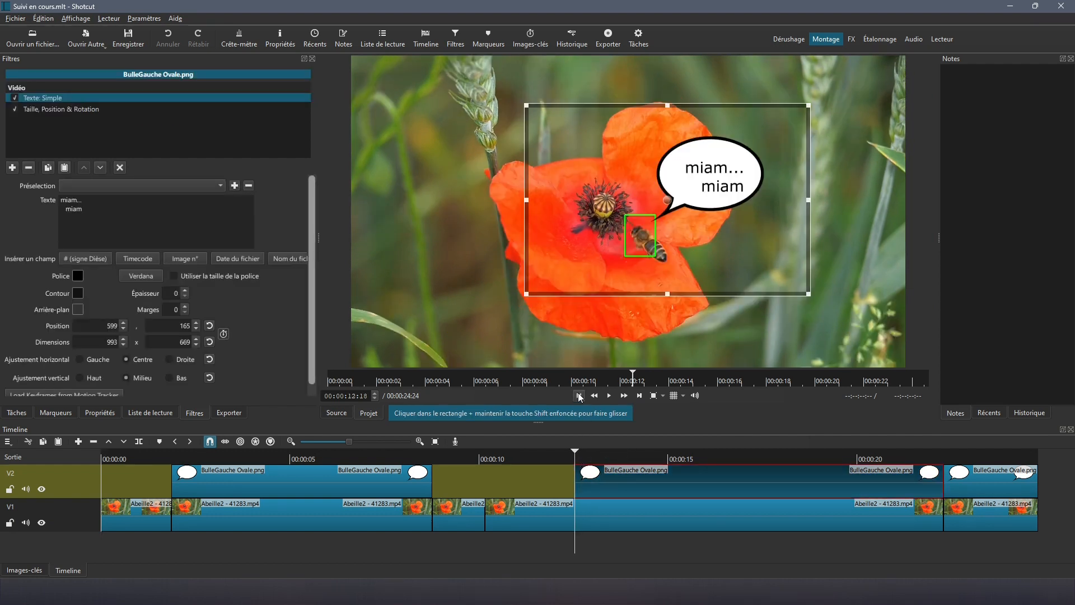
pyautogui.click(37, 108)
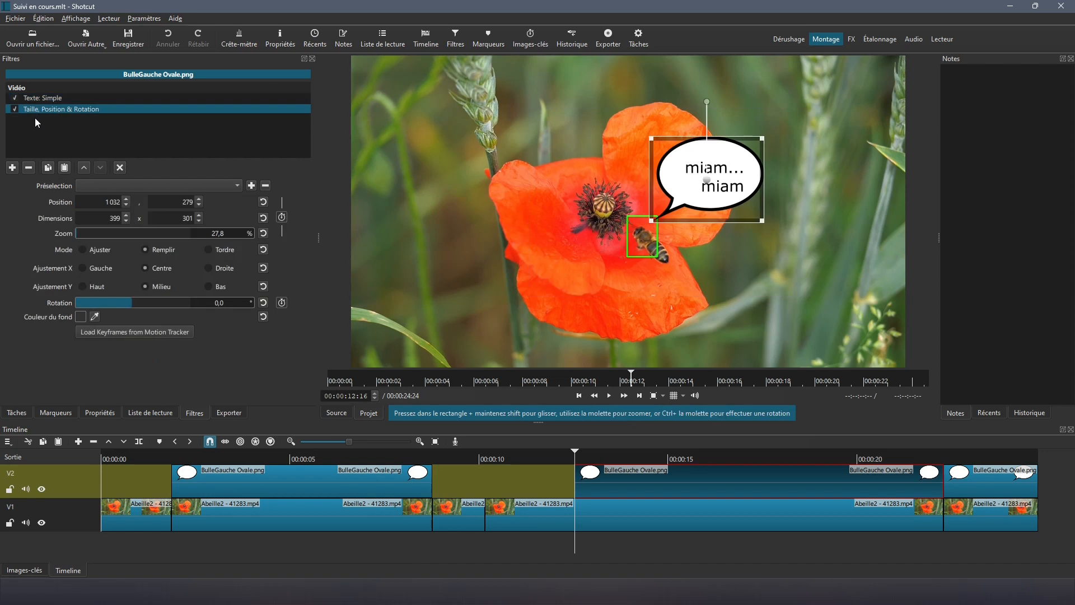
pyautogui.click(105, 331)
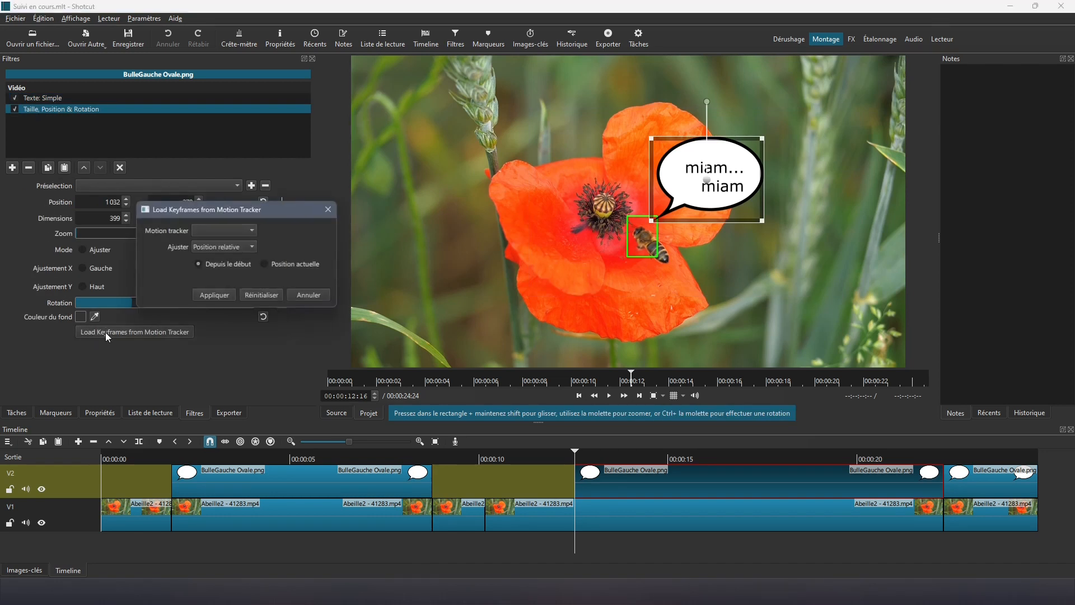
pyautogui.click(254, 231)
pyautogui.click(231, 244)
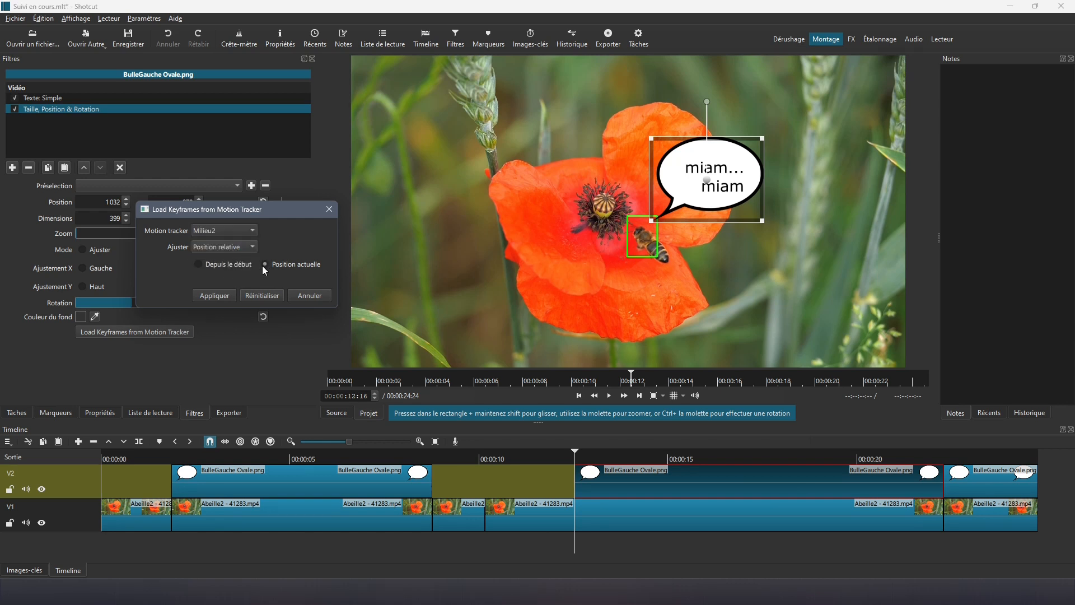
pyautogui.click(212, 296)
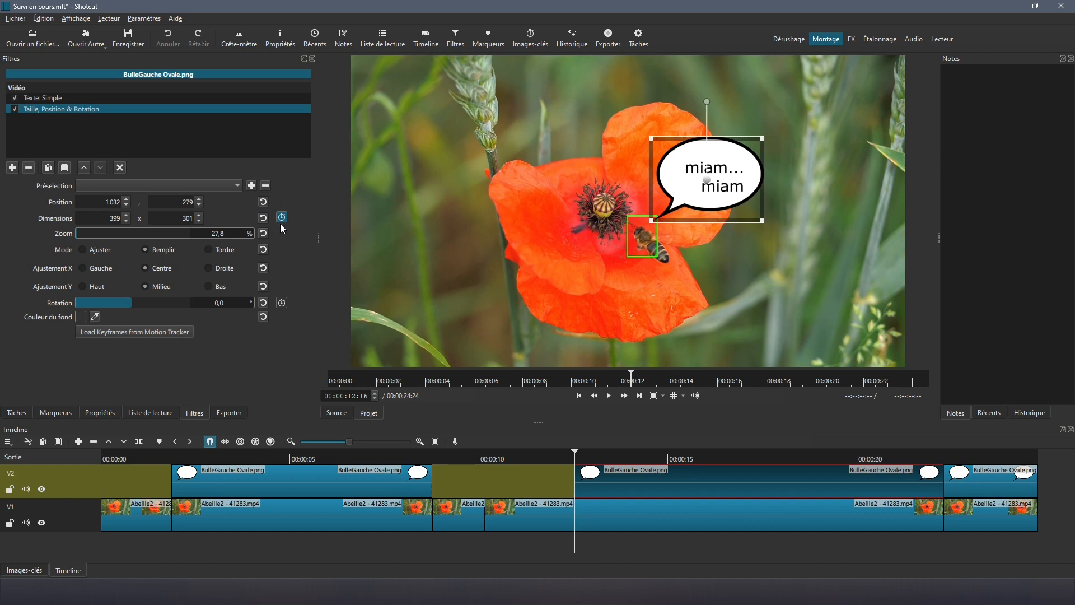
pyautogui.click(20, 571)
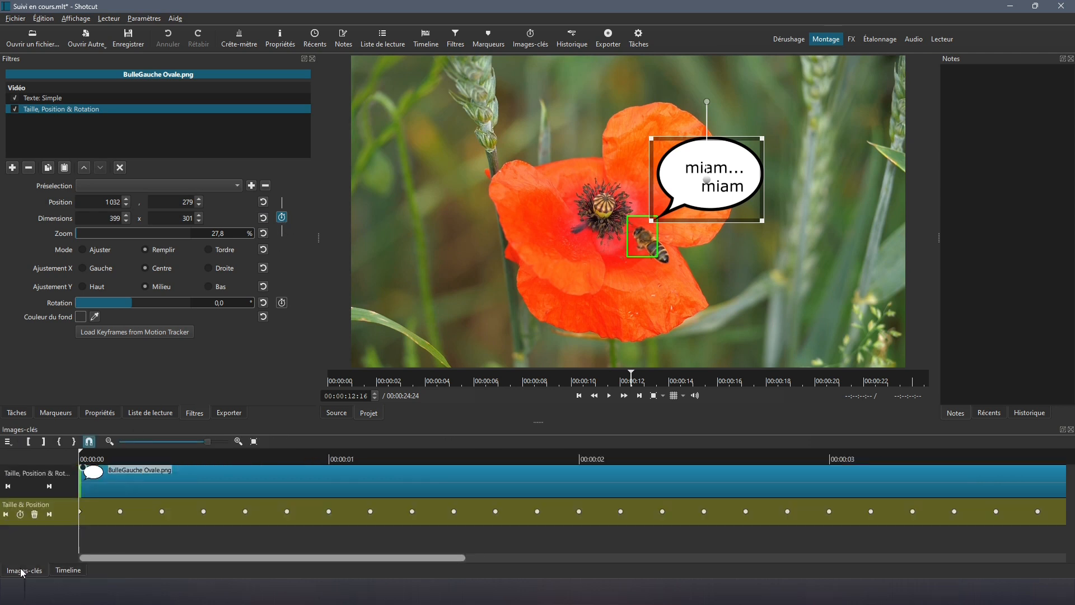
# Step: Play the timeline to check the bubble's motion, then return to 00:00:12:16
pyautogui.click(70, 571)
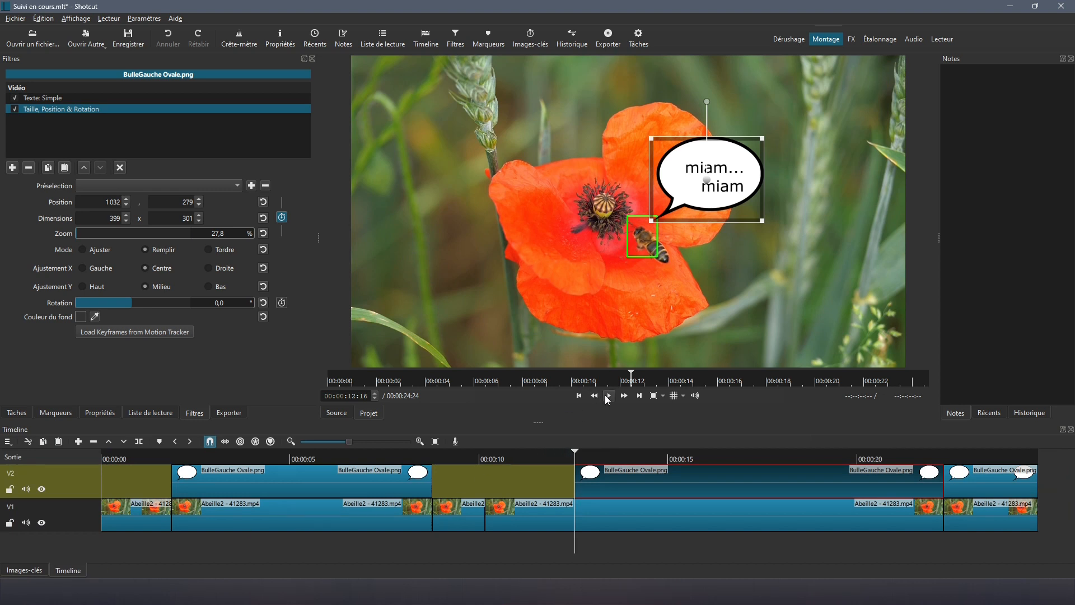
pyautogui.click(608, 397)
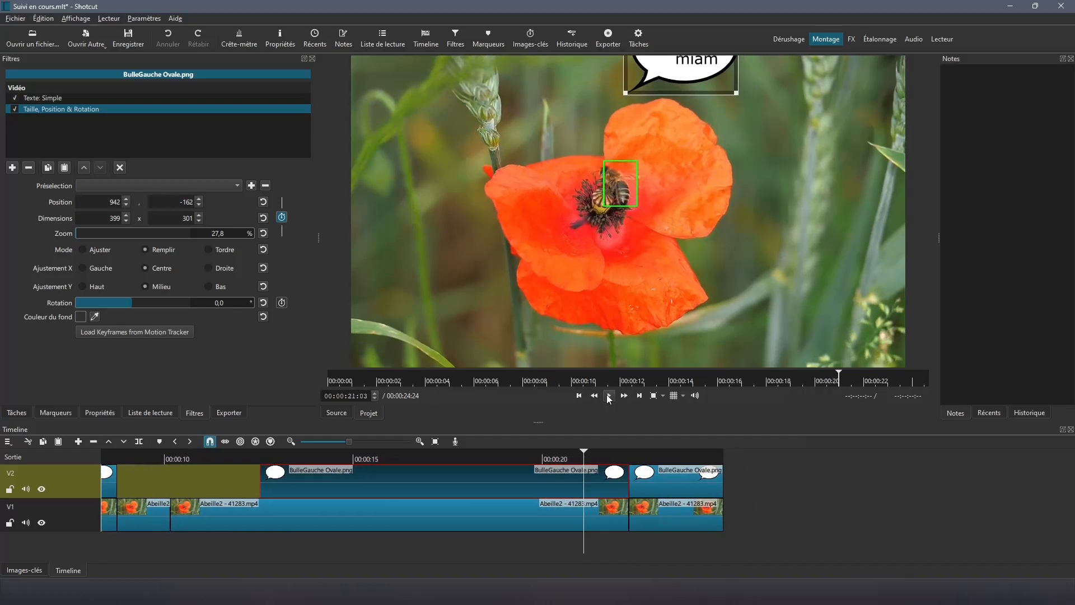
pyautogui.click(609, 396)
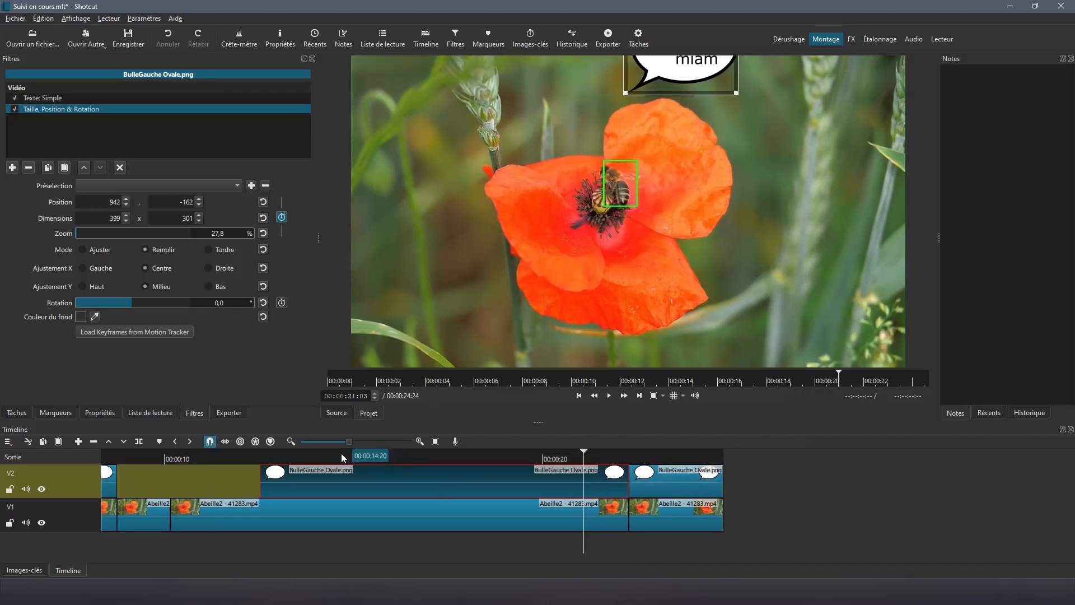
pyautogui.click(579, 396)
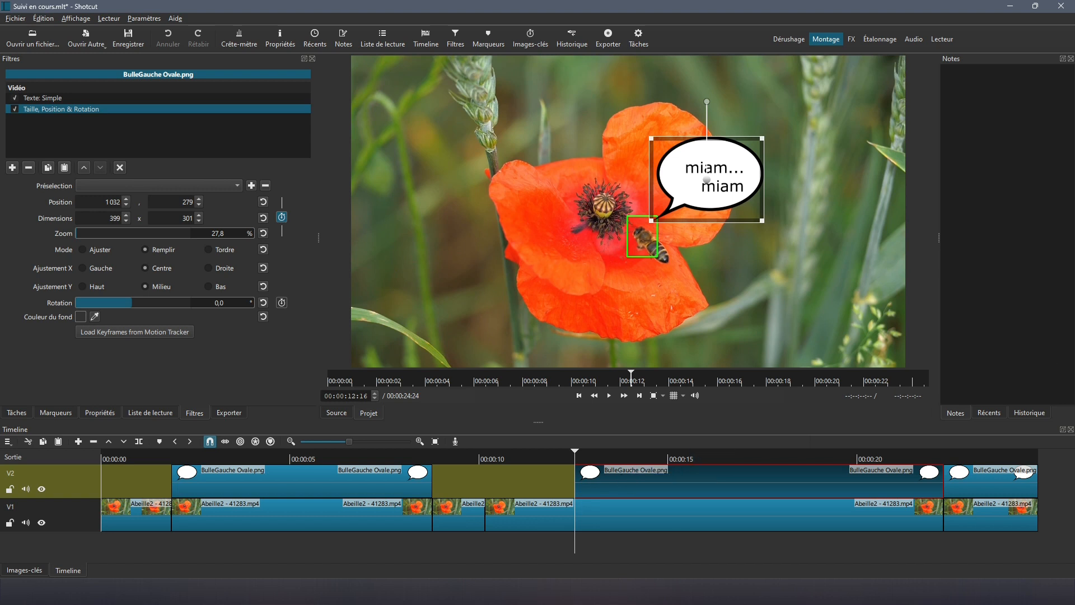
# Step: Reset the bubble's tracker keyframes and select the bee clip on V1
pyautogui.click(113, 332)
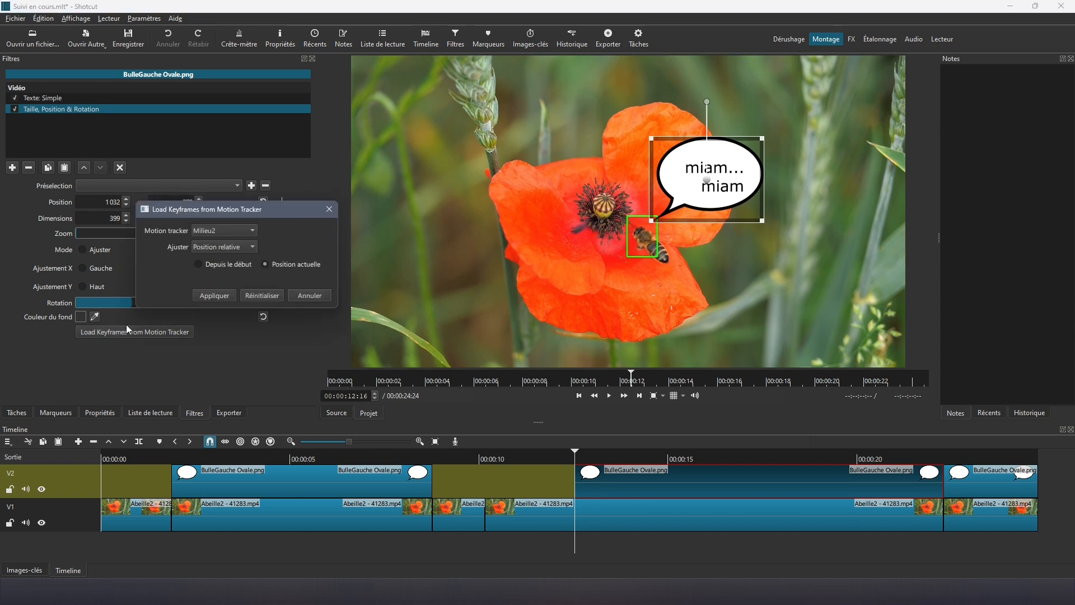
pyautogui.click(256, 297)
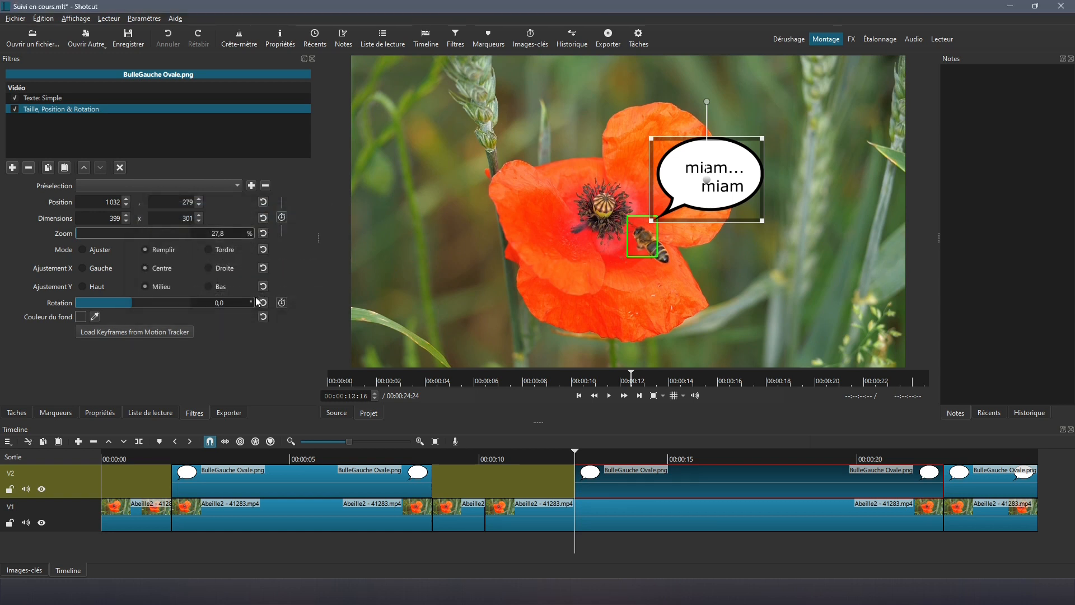
pyautogui.click(530, 515)
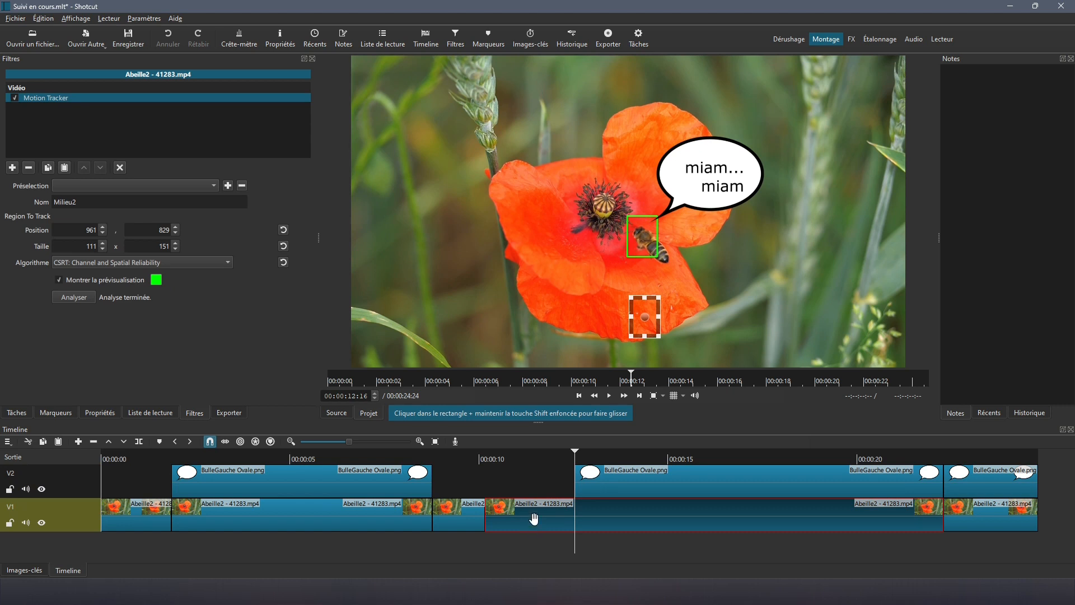
# Step: Split the bee clip at the playhead and remove the motion tracker from the later segment
pyautogui.press('s')
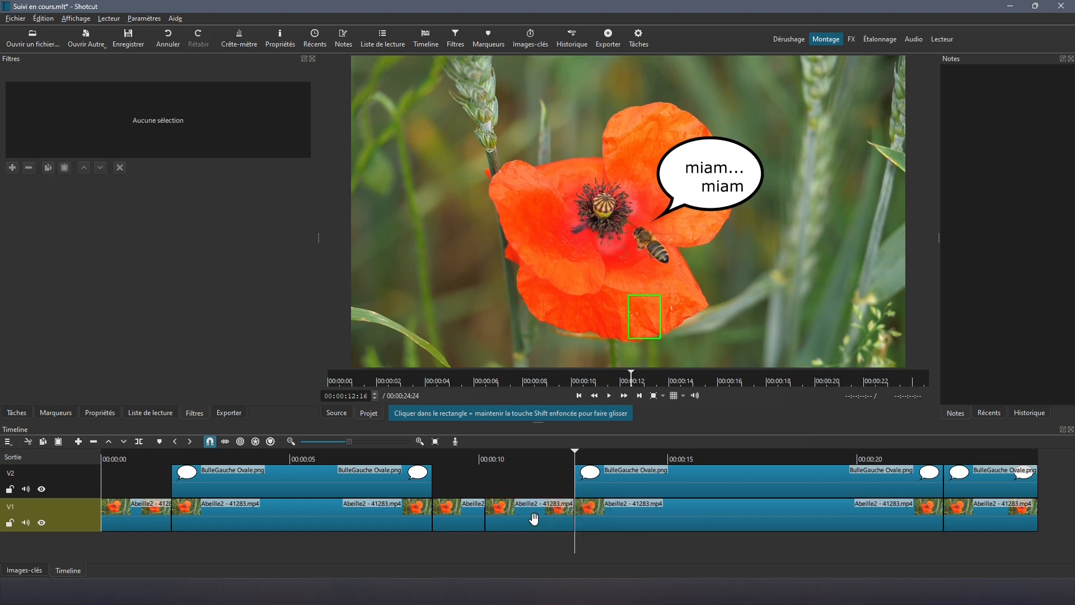
pyautogui.click(533, 519)
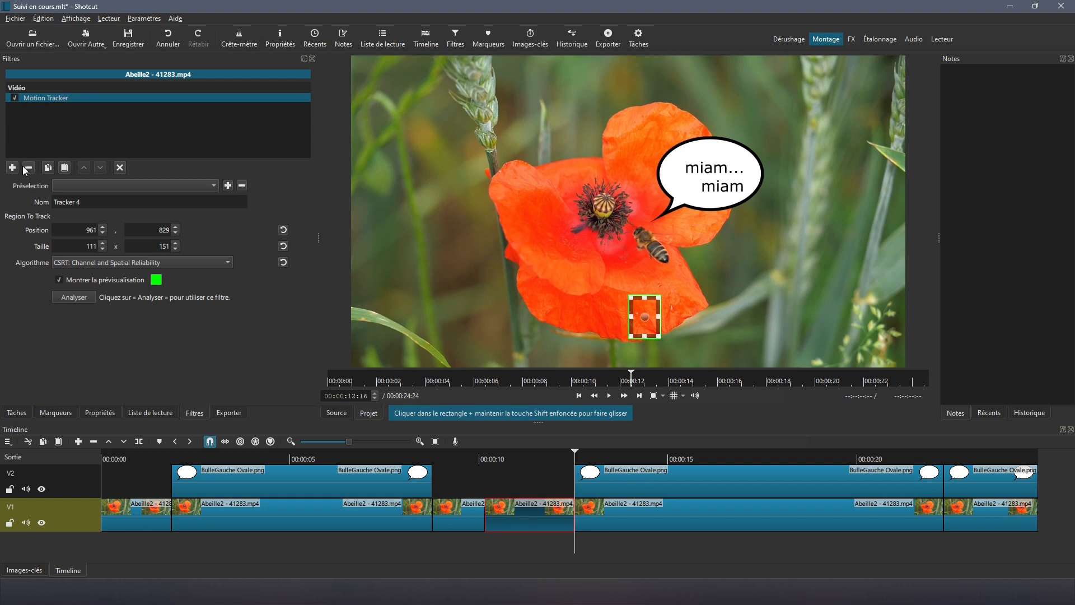
pyautogui.click(701, 523)
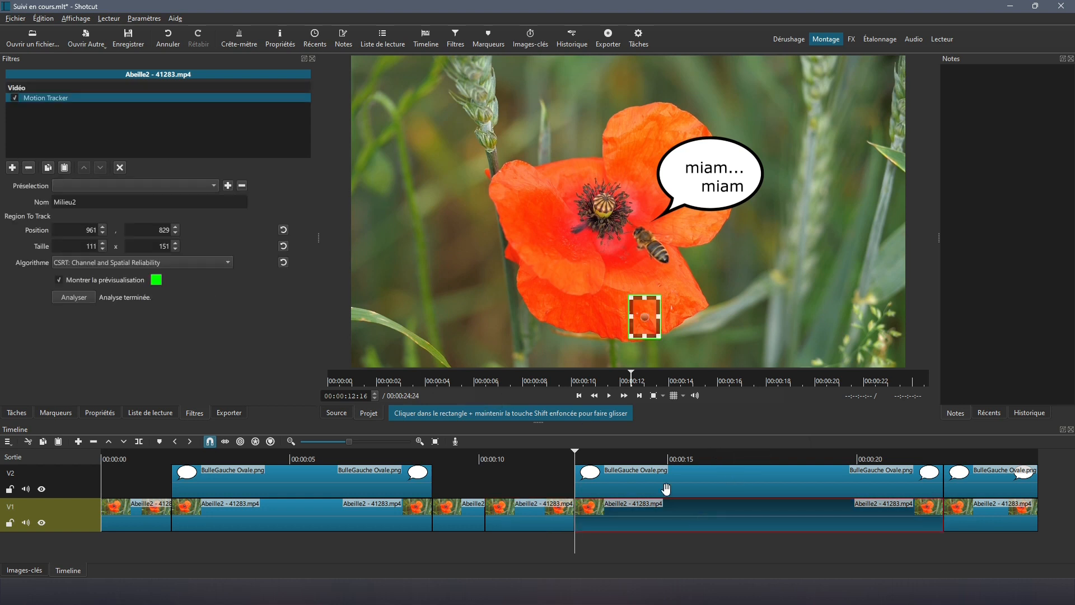
pyautogui.click(28, 167)
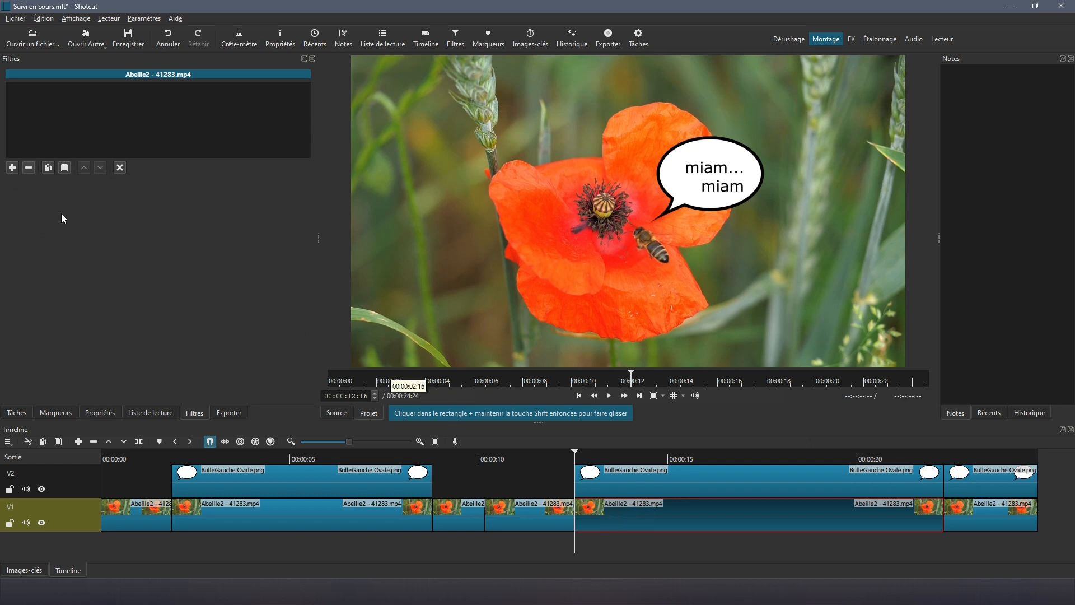
# Step: Add a Motion Tracker named Milieu2, frame the bee, and run the analysis
pyautogui.click(12, 168)
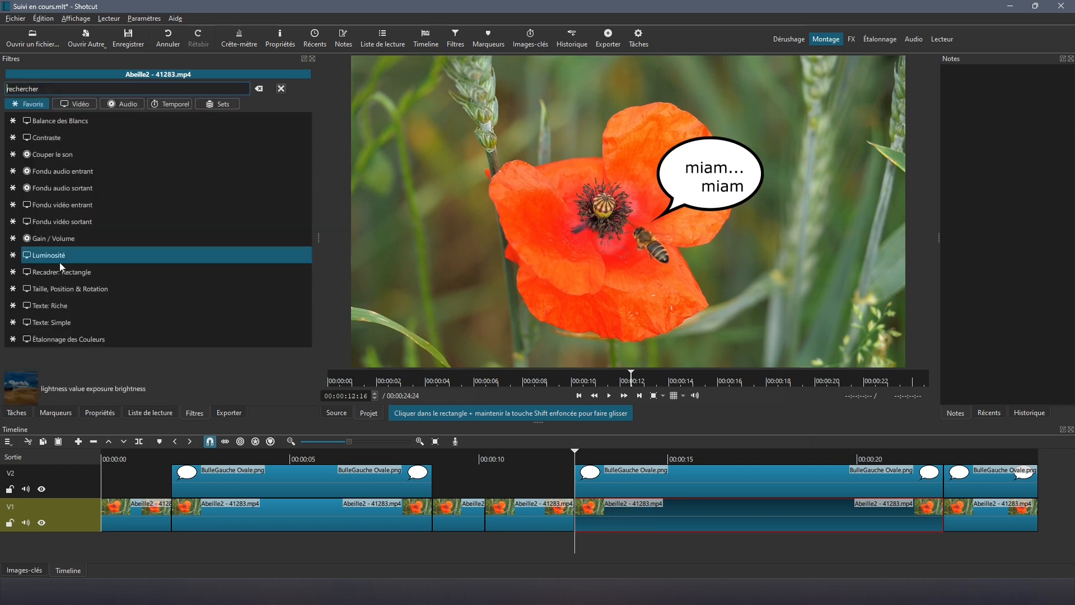
pyautogui.write('mo')
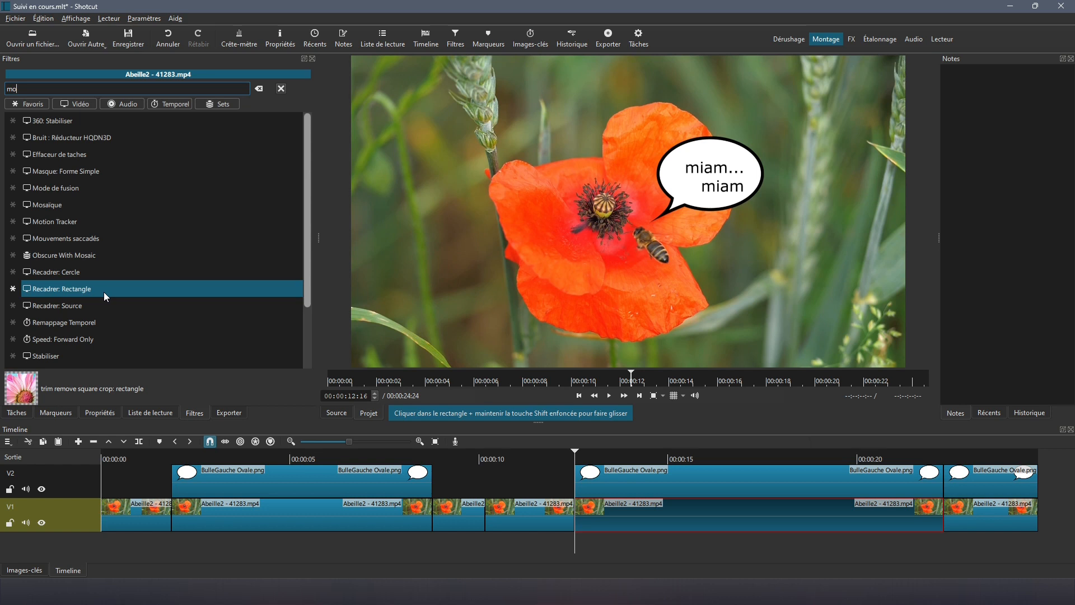
pyautogui.write('tion')
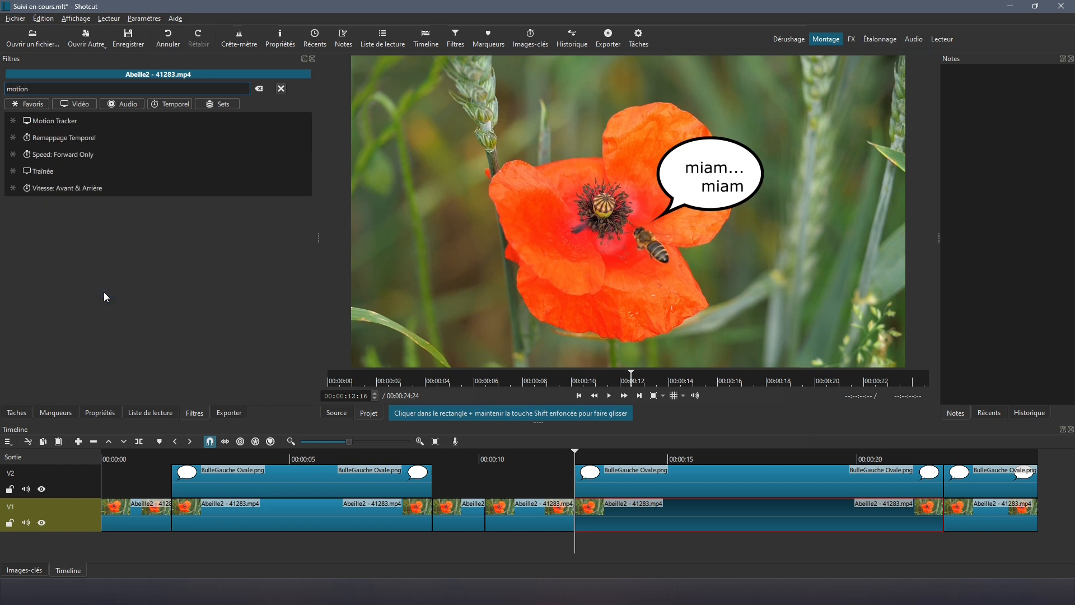
pyautogui.click(51, 121)
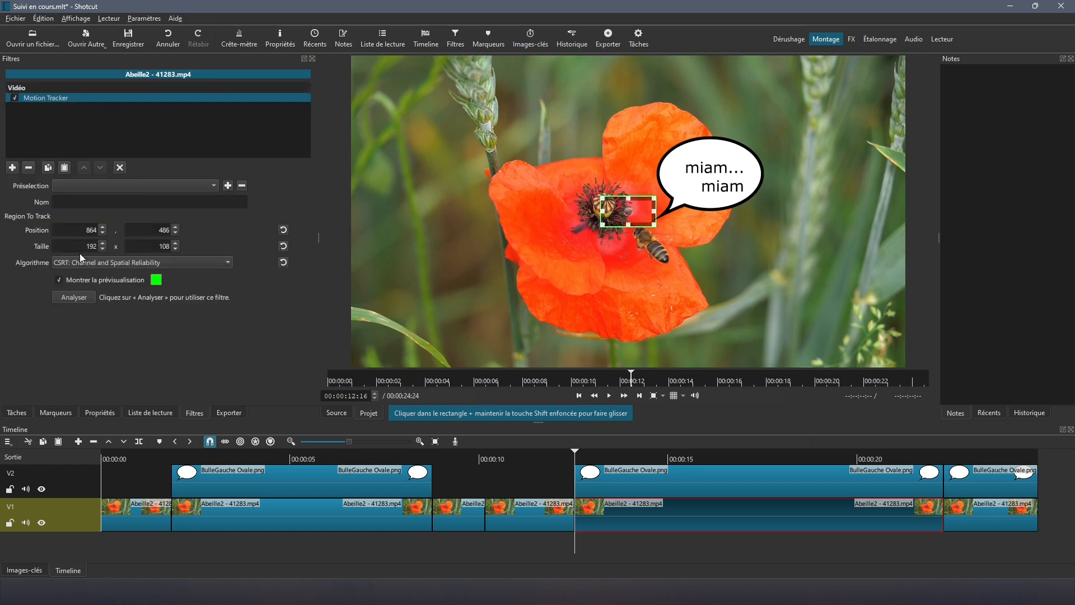
pyautogui.click(63, 201)
pyautogui.write('Milieu2')
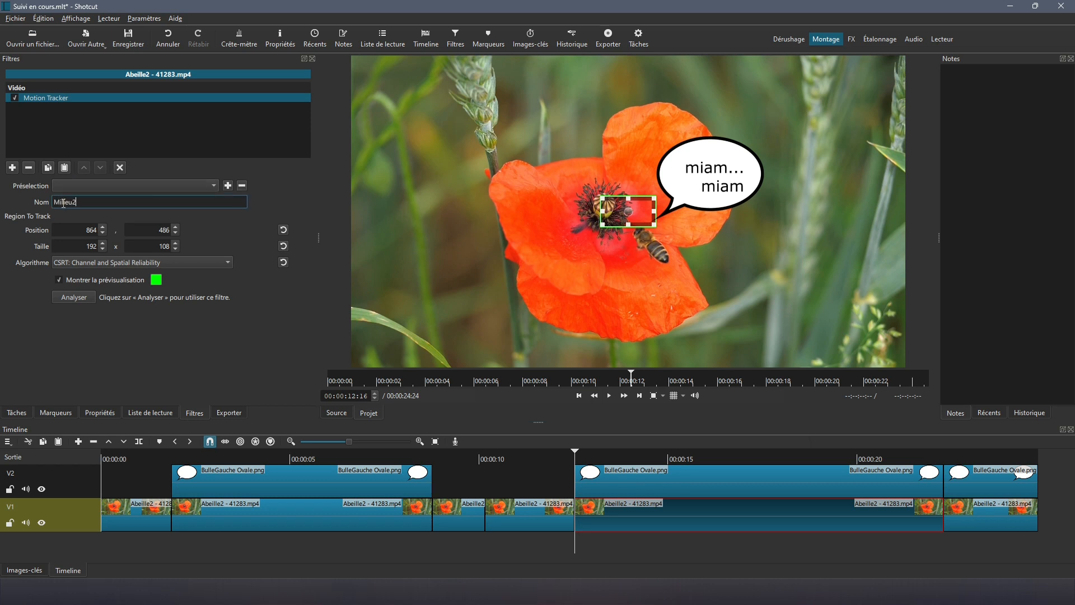
pyautogui.moveTo(631, 212); pyautogui.dragTo(675, 274)
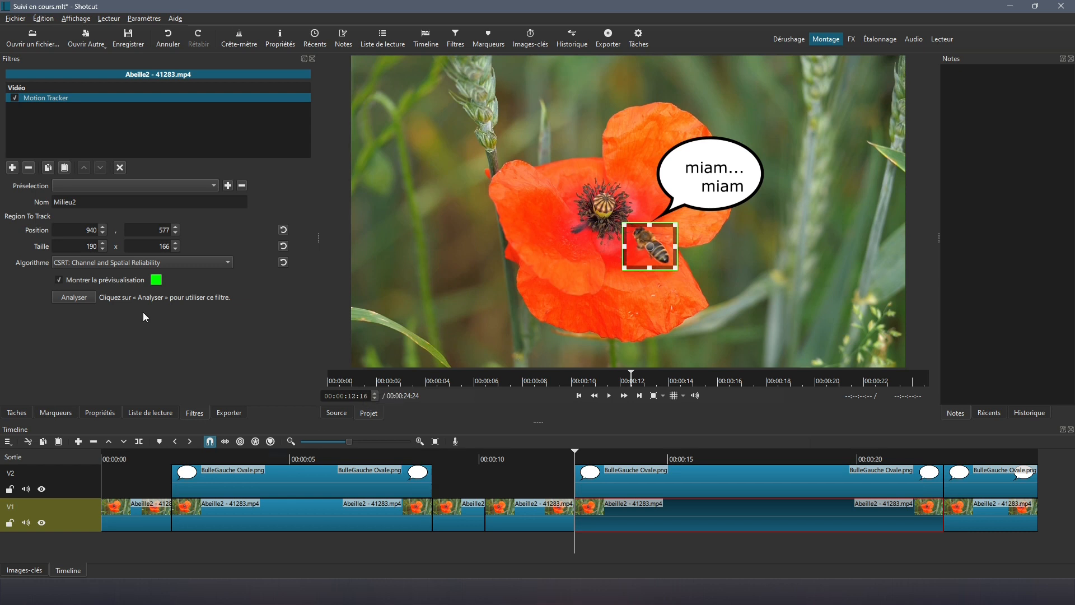
pyautogui.click(71, 298)
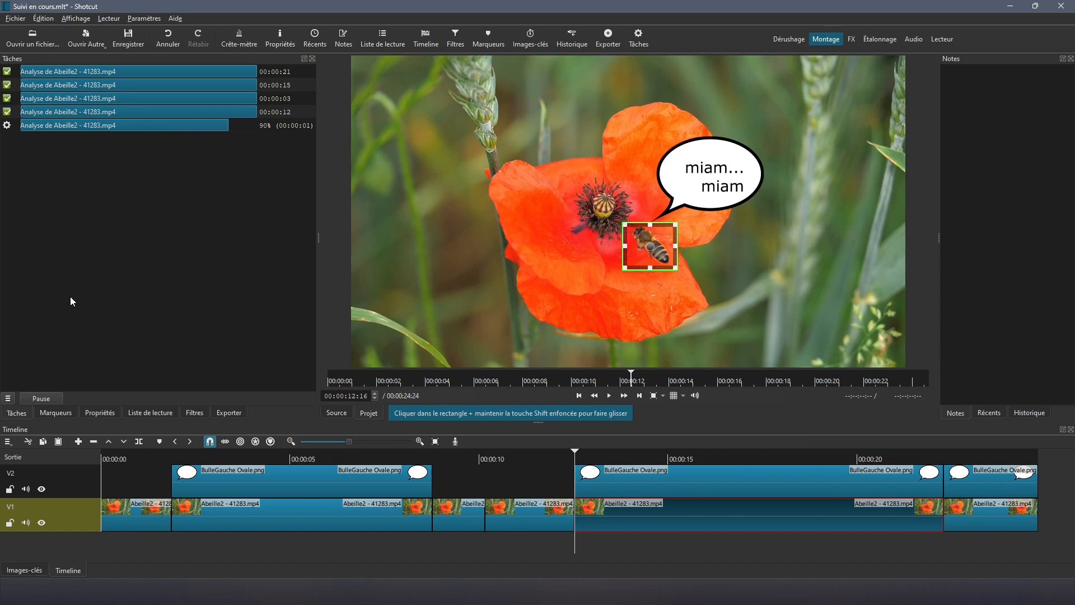
pyautogui.click(195, 413)
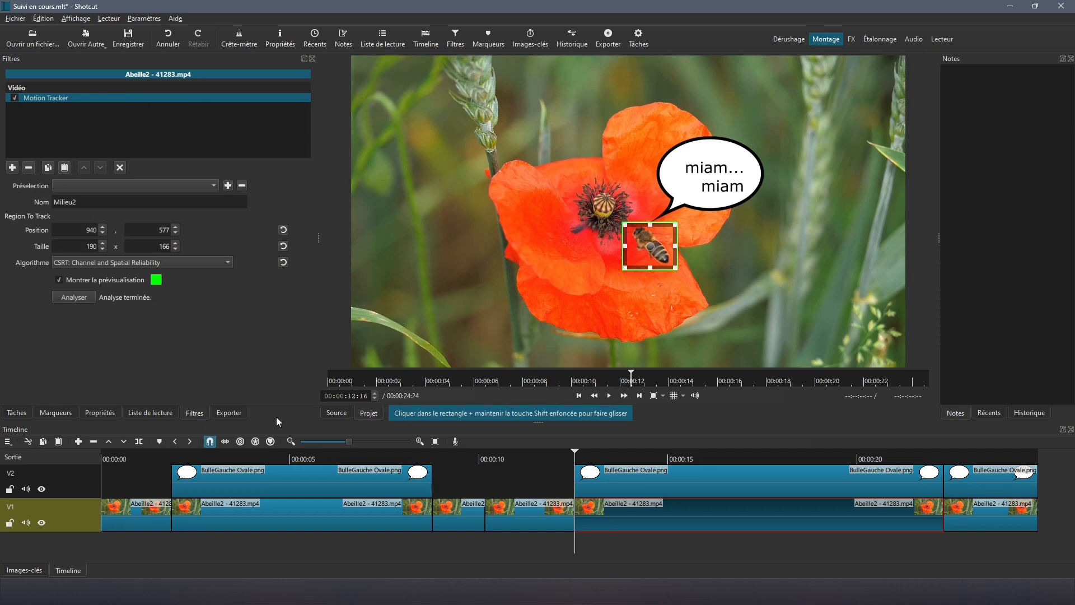
# Step: Apply the Milieu2 tracking keyframes to the miam miam bubble's size and position filter
pyautogui.click(620, 482)
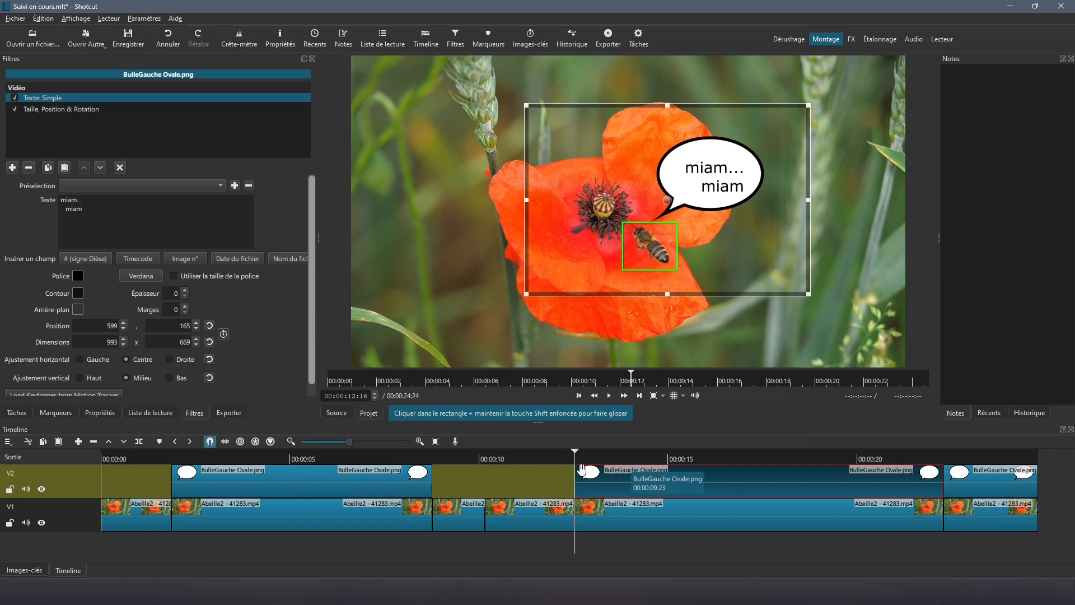
pyautogui.click(55, 109)
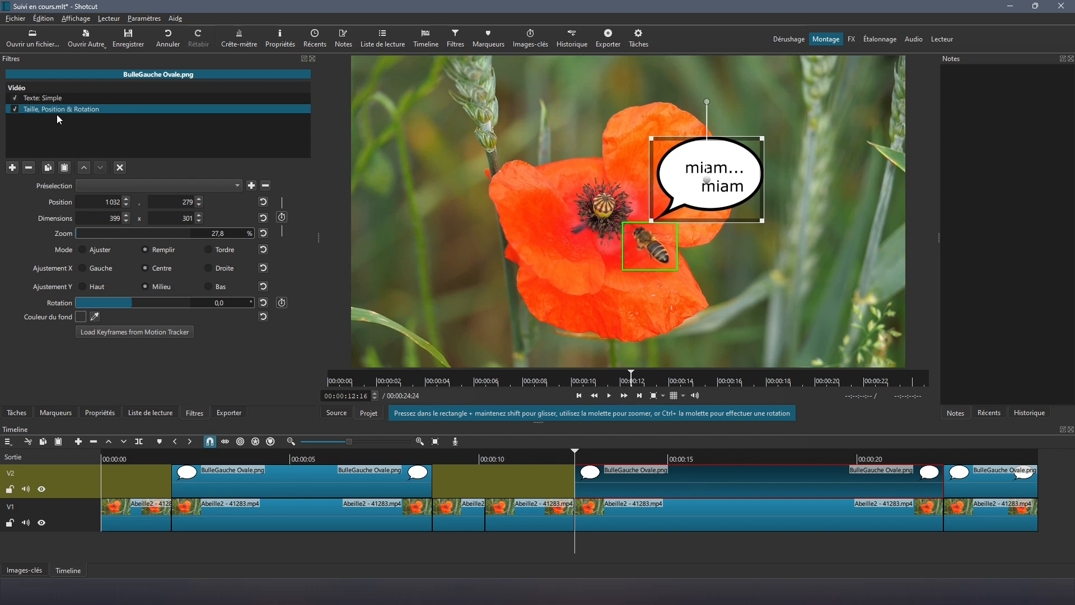
pyautogui.click(119, 334)
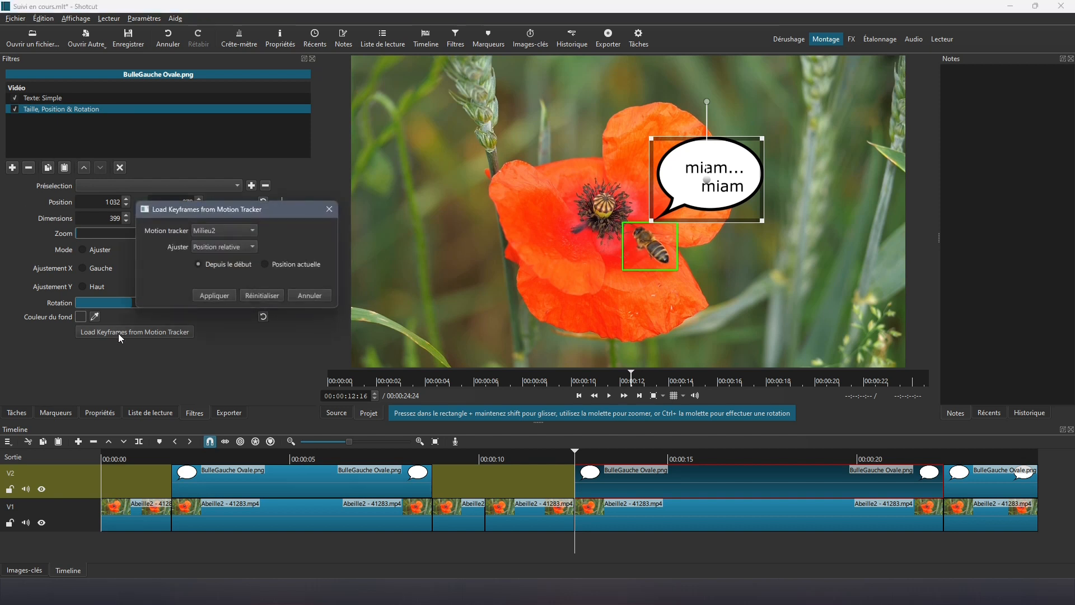
pyautogui.click(250, 231)
pyautogui.click(226, 232)
pyautogui.click(210, 296)
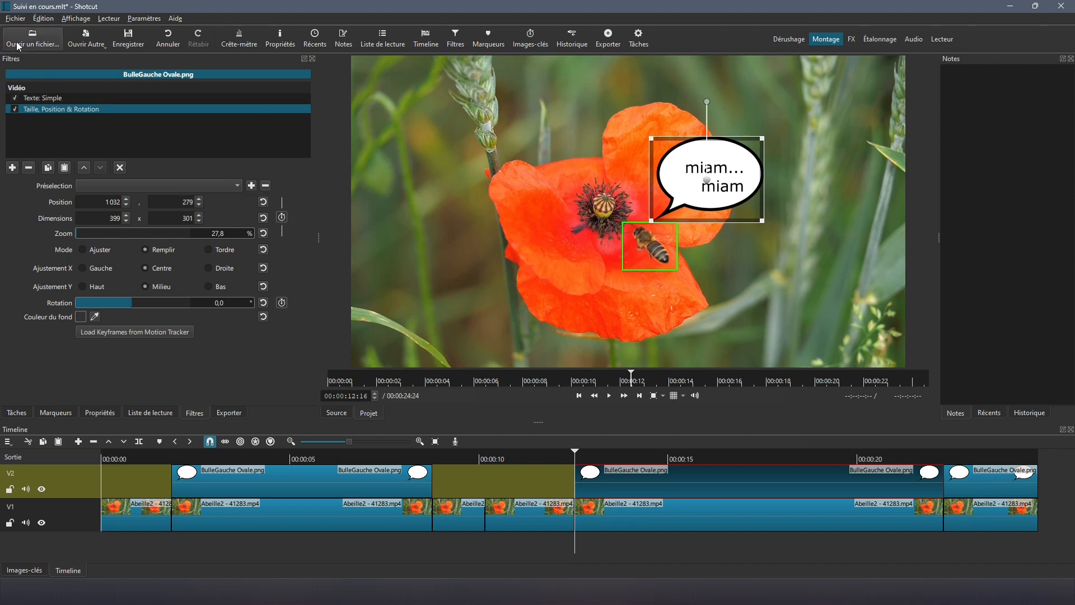
# Step: Save the project as Suivi en cours.mlt, replacing the existing file
pyautogui.click(15, 19)
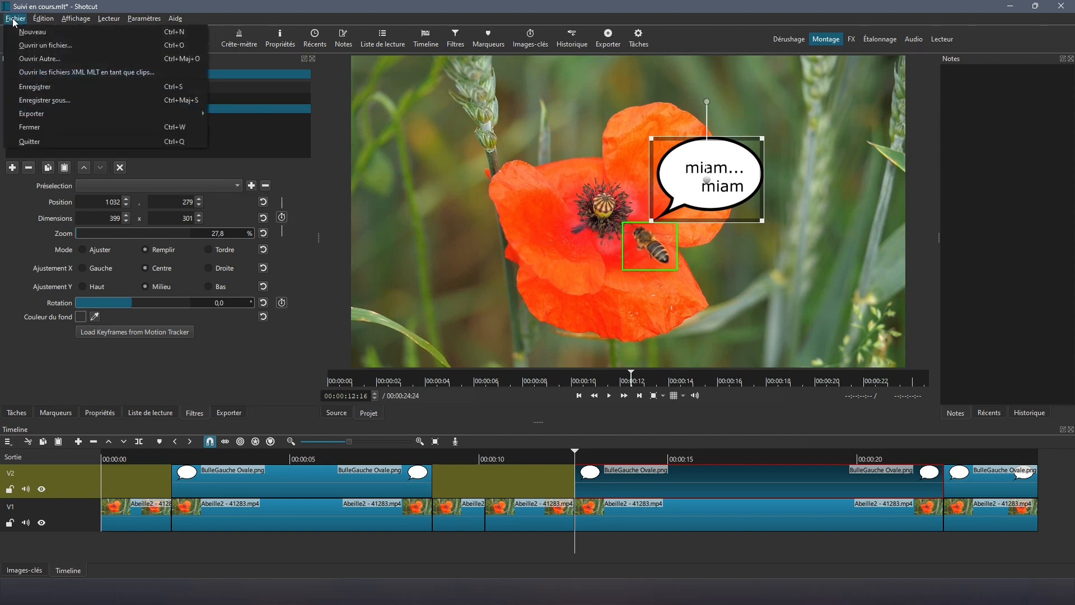
pyautogui.click(28, 101)
pyautogui.click(255, 123)
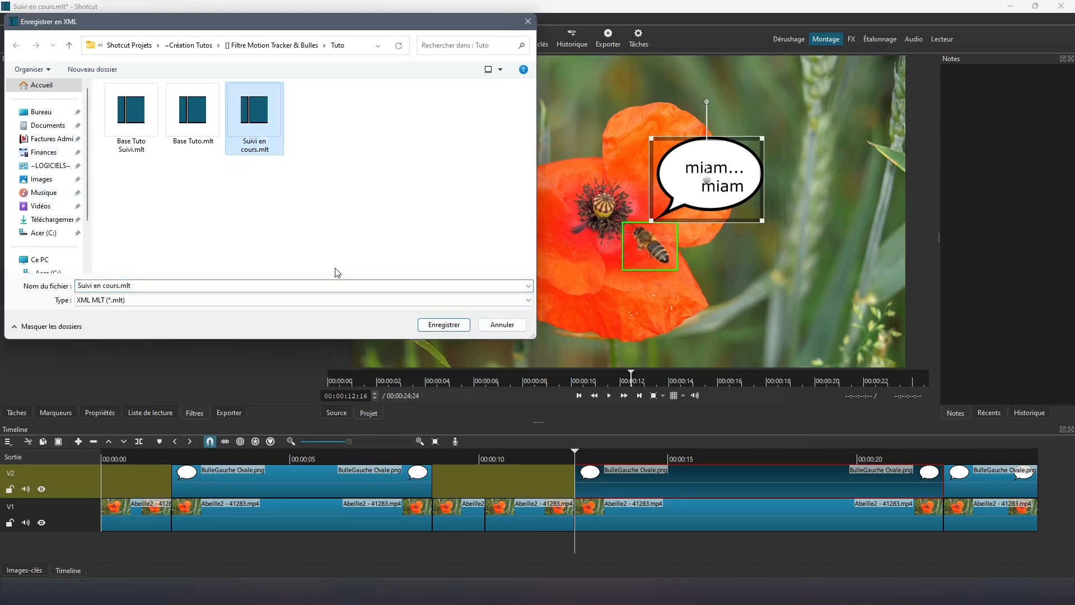
pyautogui.click(450, 328)
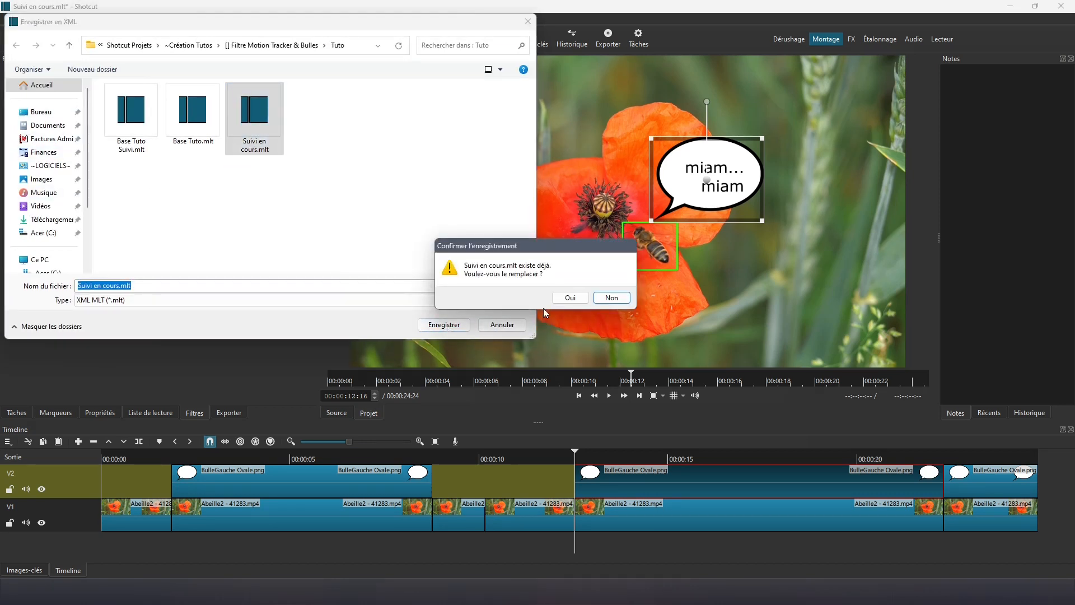
pyautogui.click(564, 297)
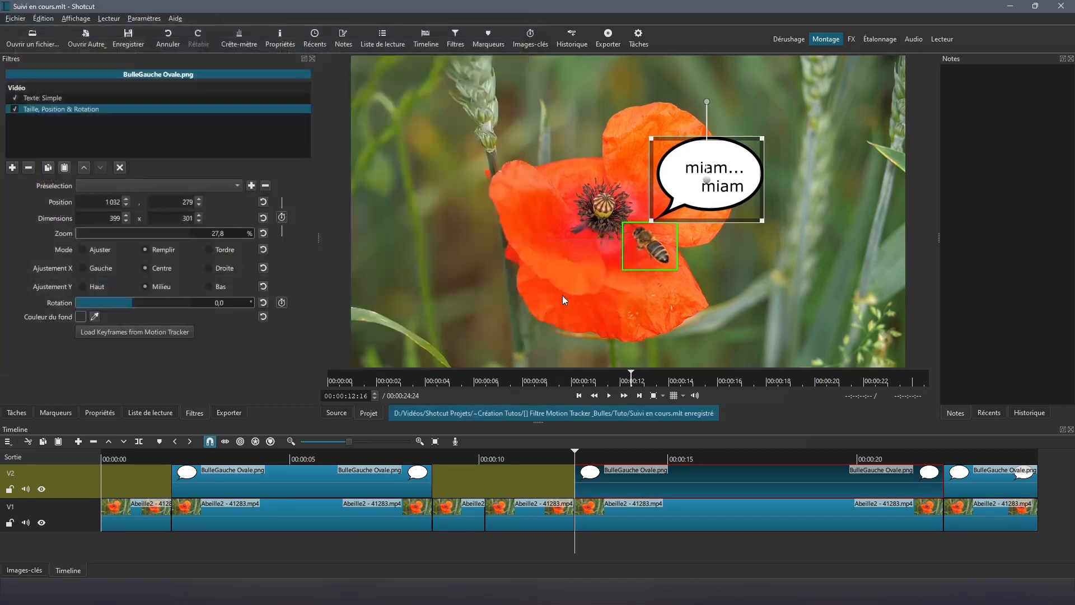
# Step: Close the project and reopen Suivi en cours.mlt
pyautogui.click(12, 19)
pyautogui.click(33, 127)
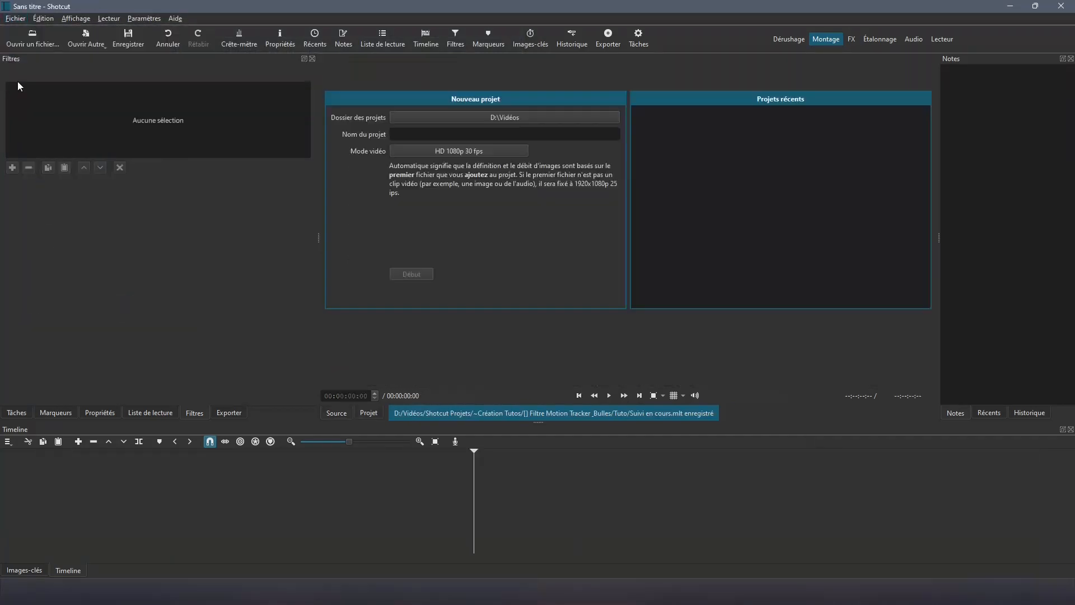
pyautogui.click(14, 37)
pyautogui.click(253, 134)
pyautogui.click(447, 325)
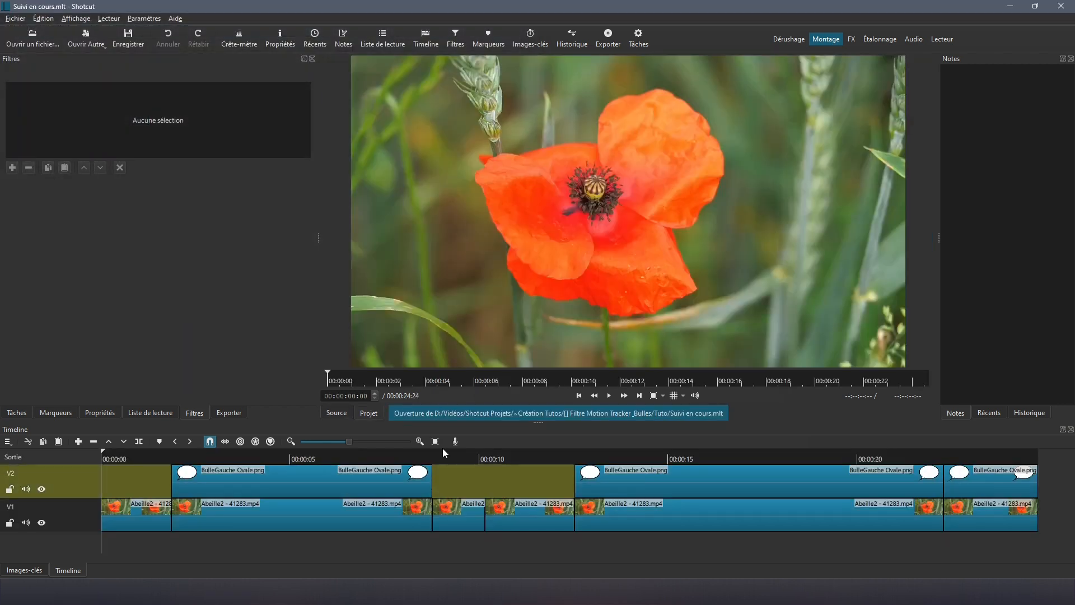
# Step: At the bubble's start 00:00:12:16, set up Milieu2 tracker keyframe loading with relative position
pyautogui.click(610, 474)
pyautogui.click(589, 457)
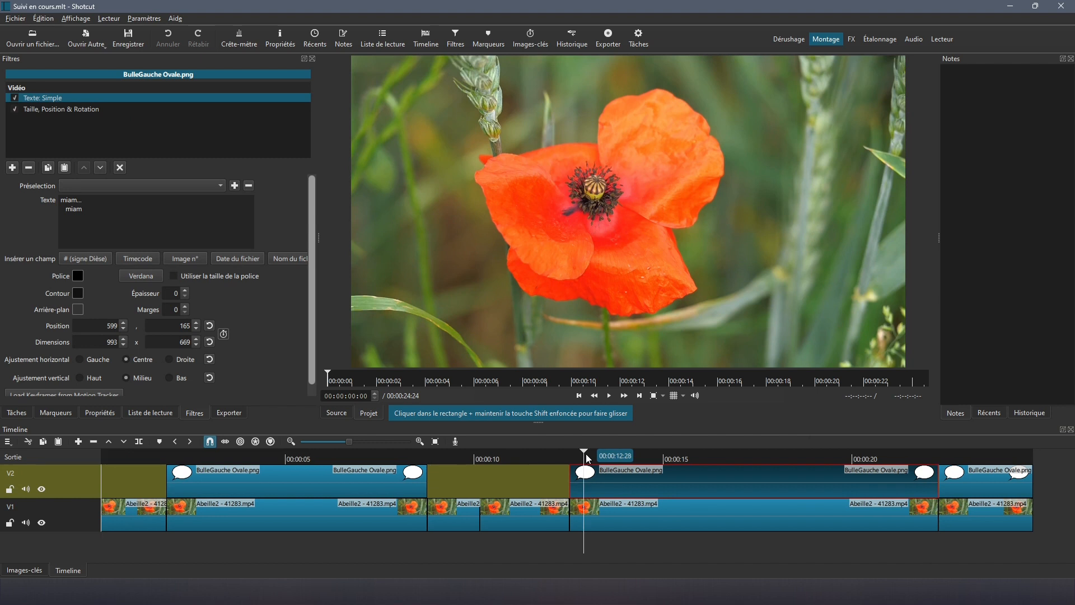
pyautogui.click(580, 395)
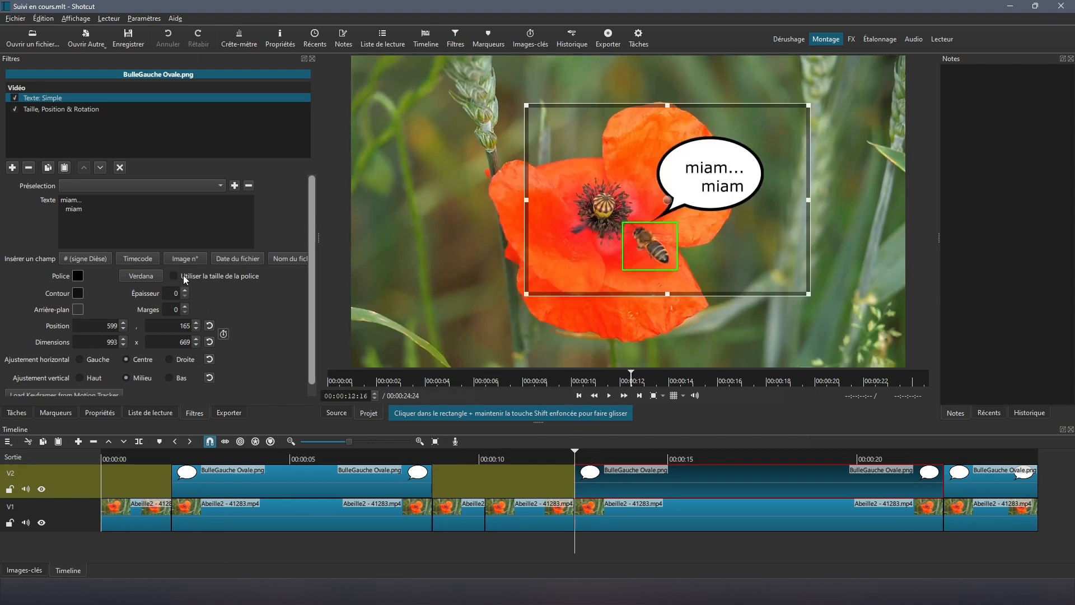
pyautogui.click(55, 109)
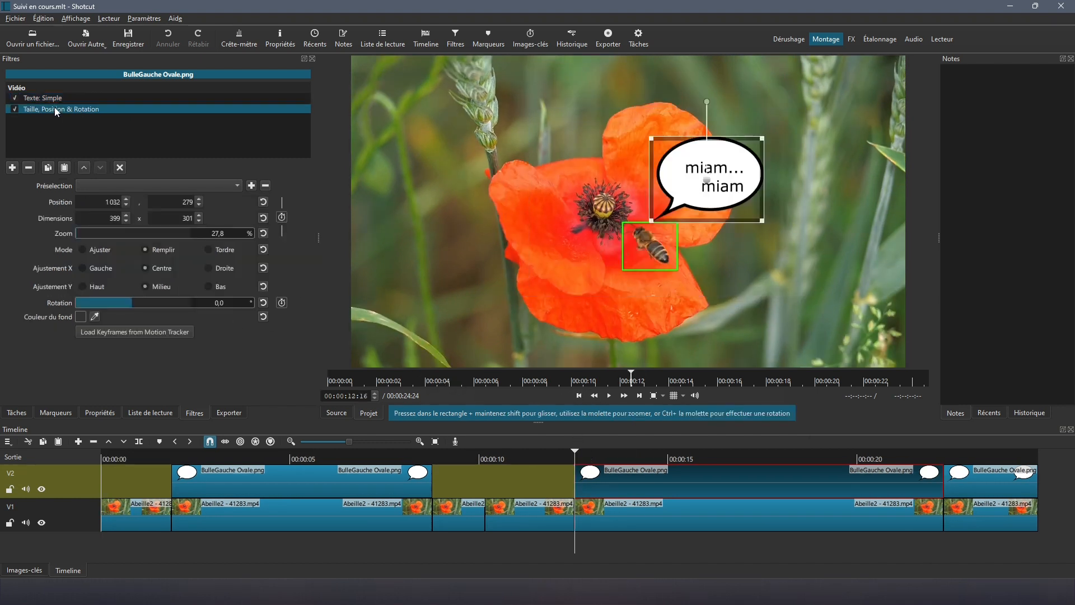
pyautogui.click(106, 332)
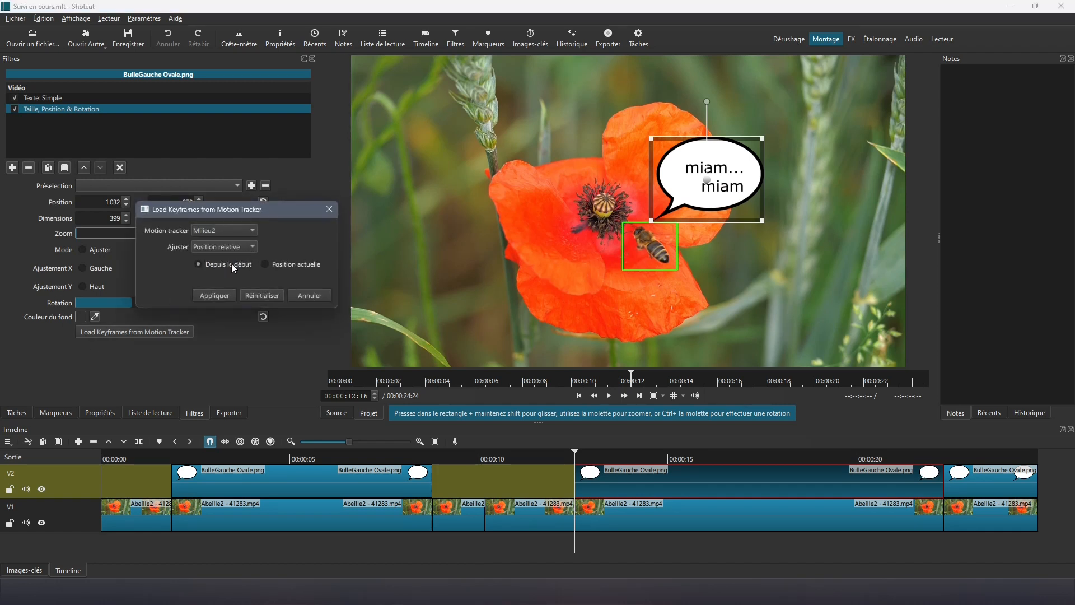
pyautogui.click(248, 247)
pyautogui.click(241, 253)
# Step: Apply the Milieu2 keyframes, play to confirm the bubble follows the bee, and return to 00:00:21:06
pyautogui.click(218, 295)
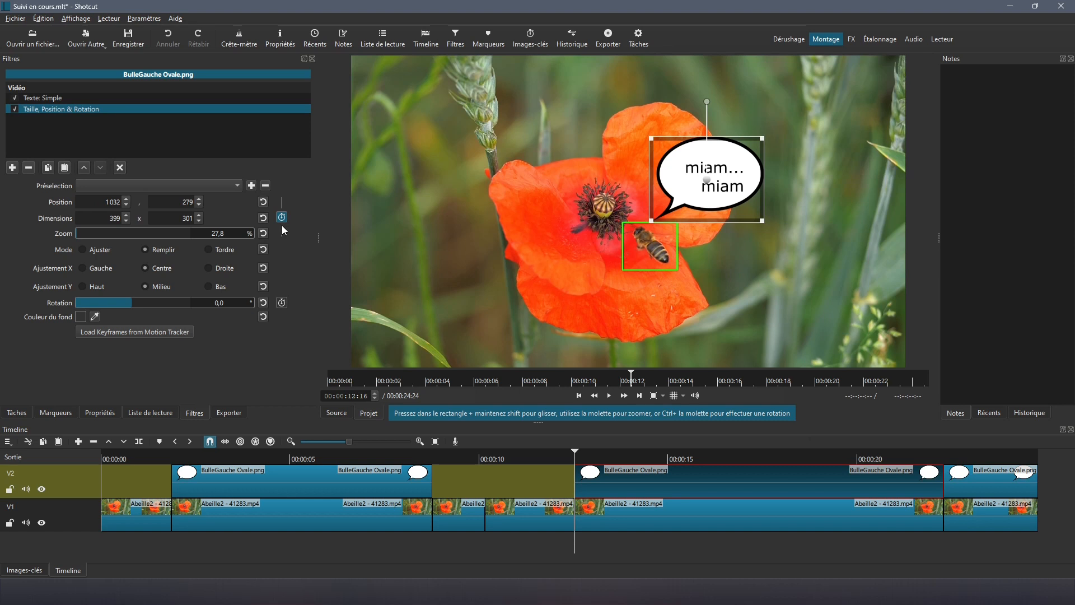
pyautogui.click(609, 396)
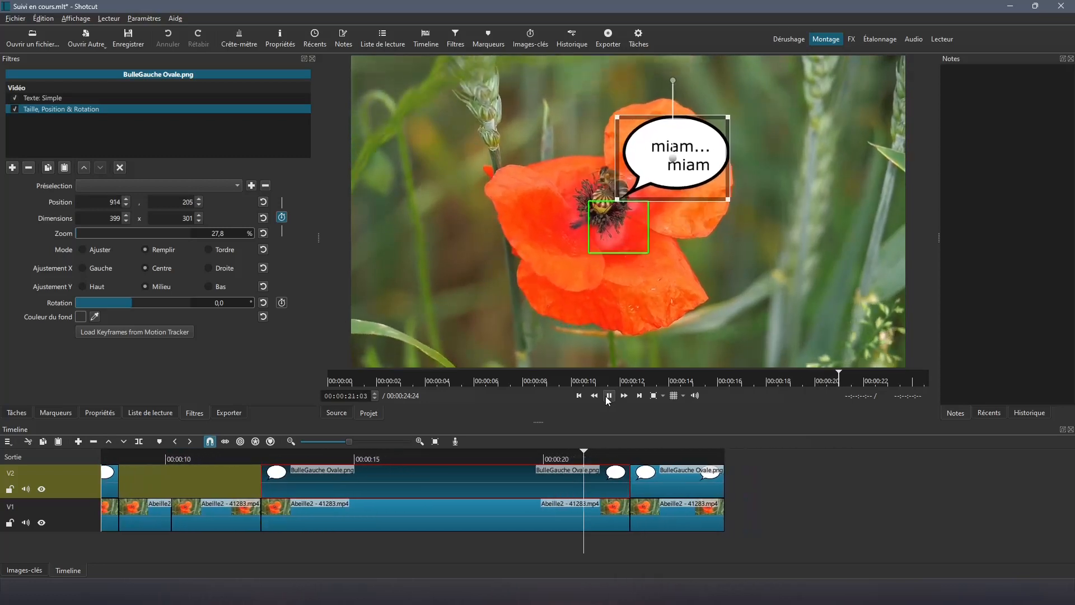
pyautogui.click(609, 396)
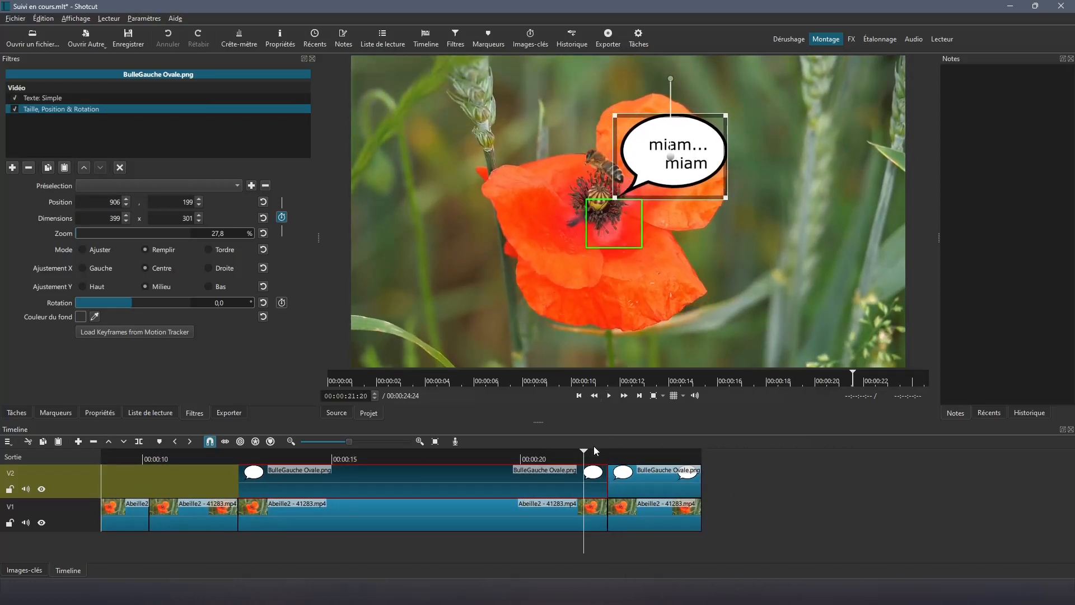
pyautogui.click(569, 458)
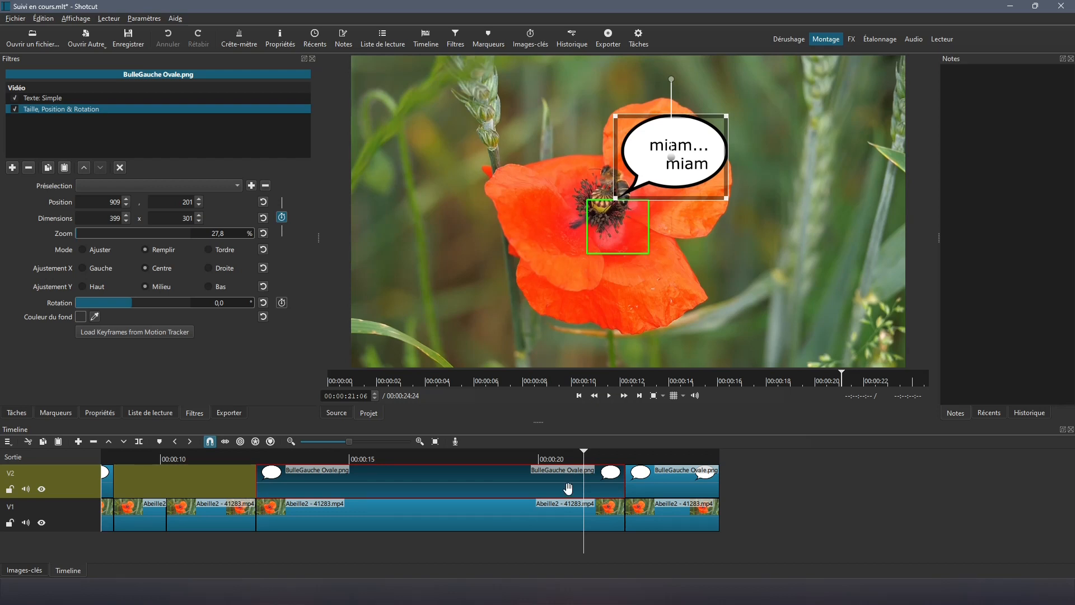
# Step: Split the bubble clip at 00:00:21:06 and lift the piece after the split
pyautogui.press('s')
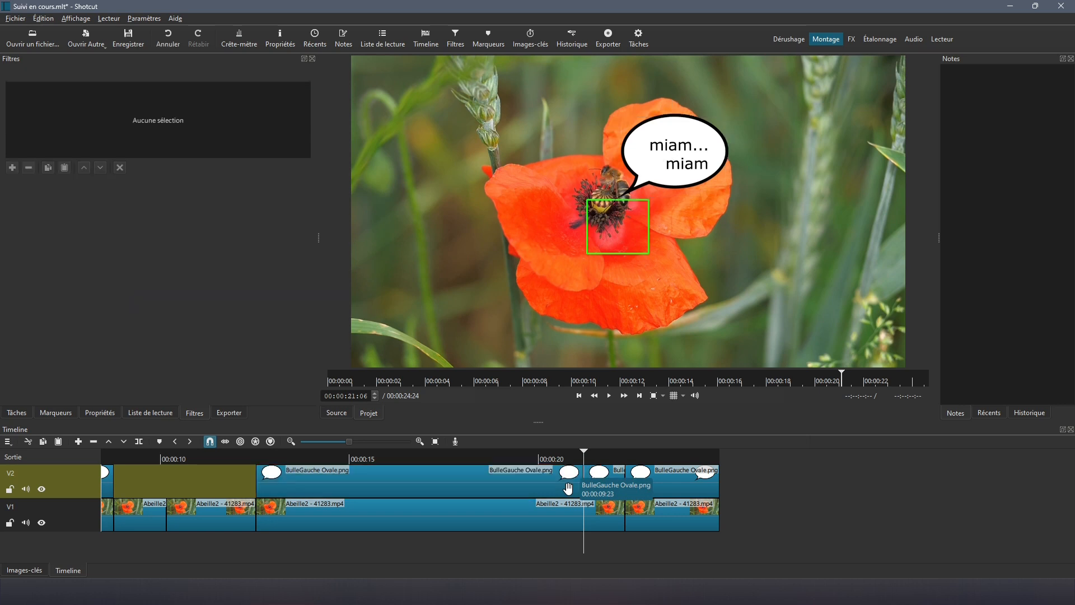
pyautogui.click(604, 479)
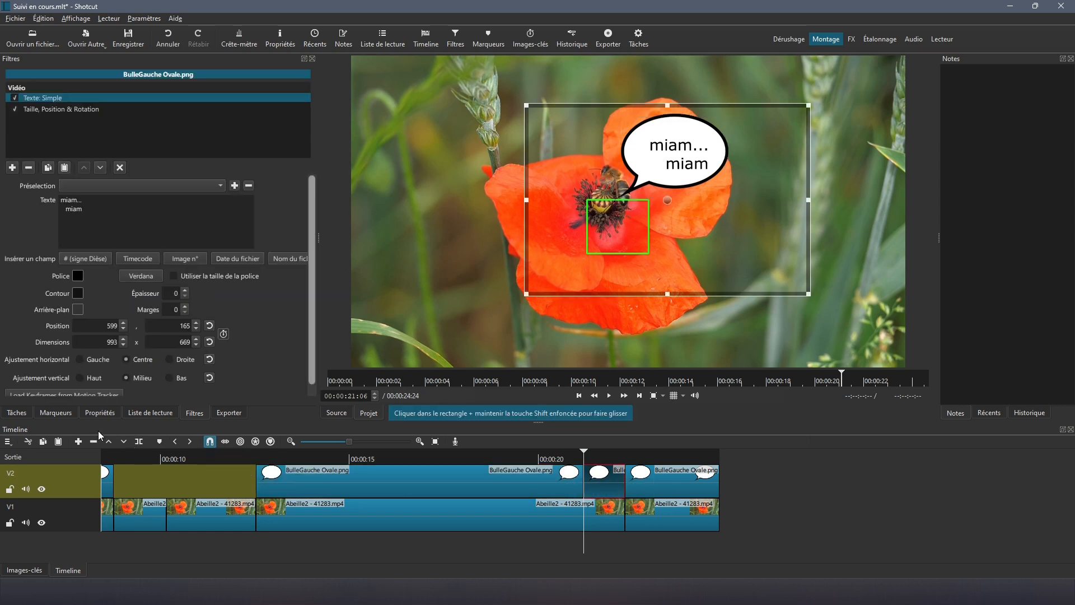
pyautogui.click(108, 441)
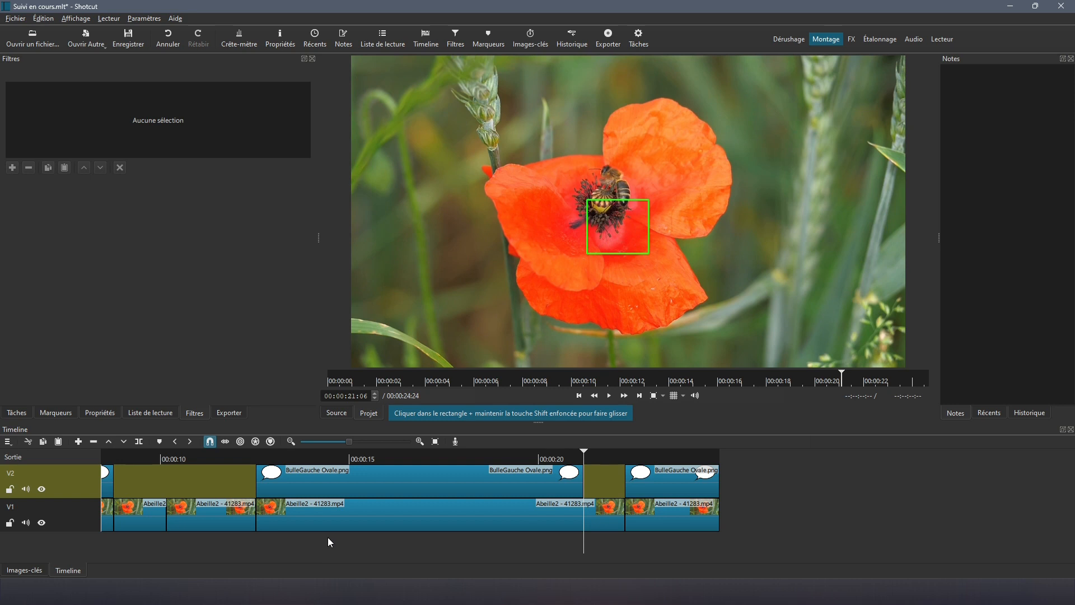
# Step: Disable the V1 bee clip's Motion Tracker filter and move to 00:00:22:08
pyautogui.click(365, 520)
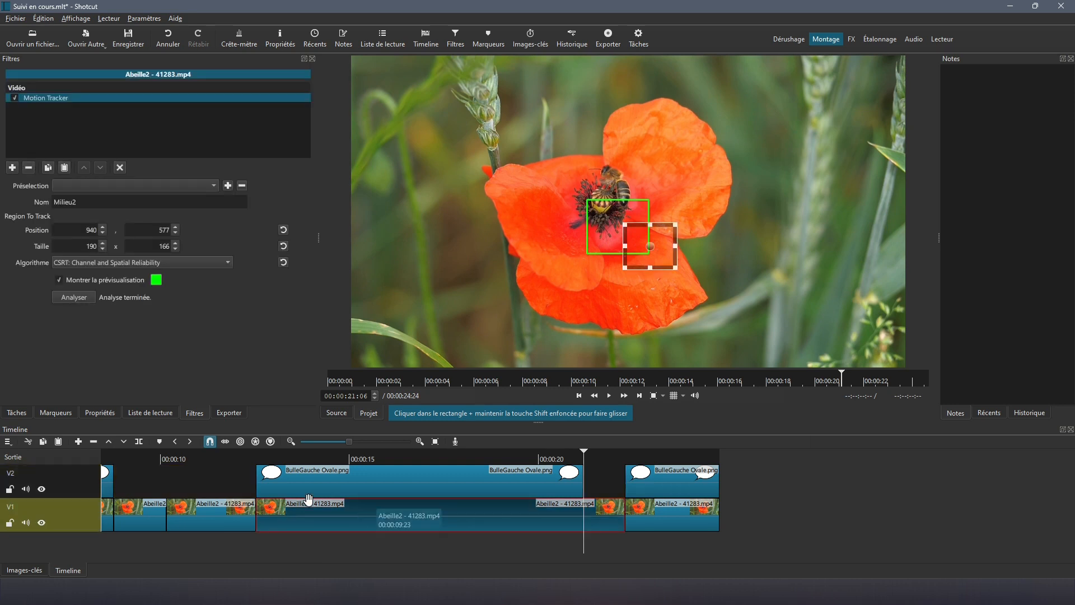
pyautogui.click(14, 98)
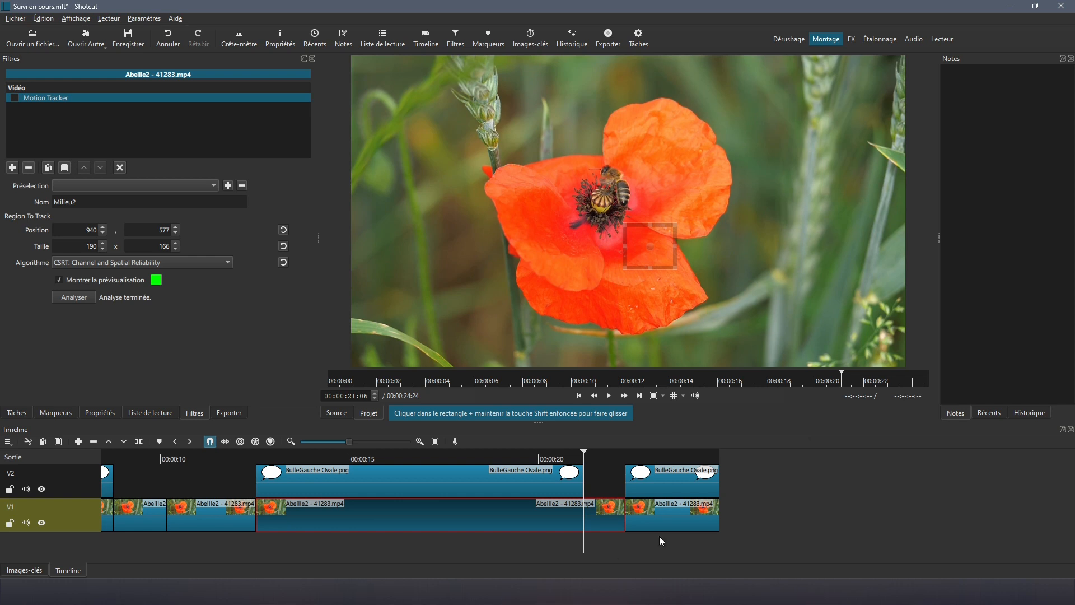
pyautogui.click(625, 456)
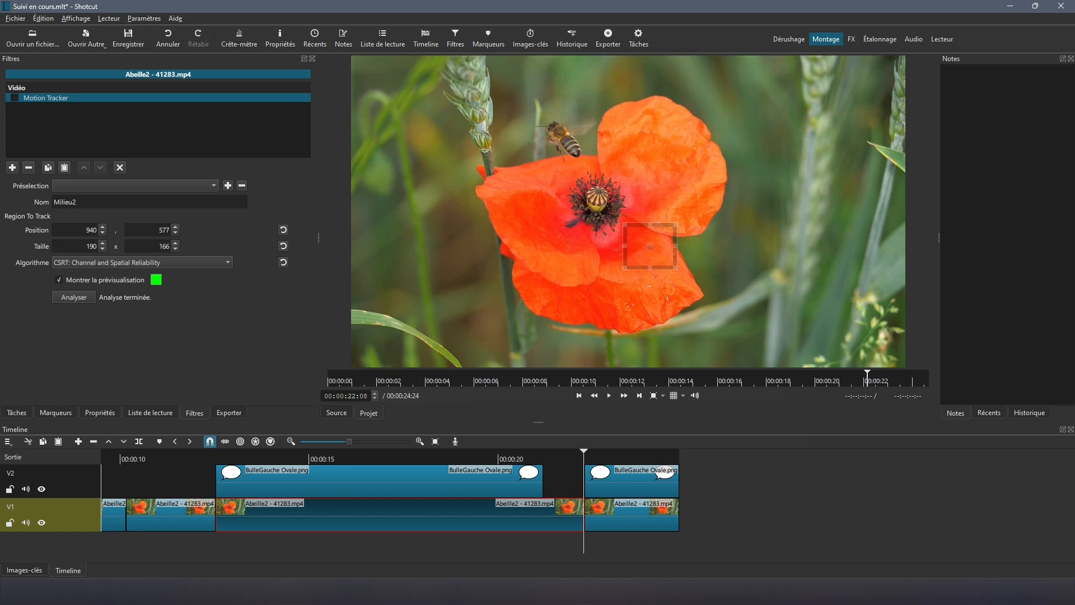
# Step: Cancel the miam bubble's tracker keyframe options, then select the final V2 bubble at 00:00:22:09
pyautogui.click(445, 455)
pyautogui.click(450, 472)
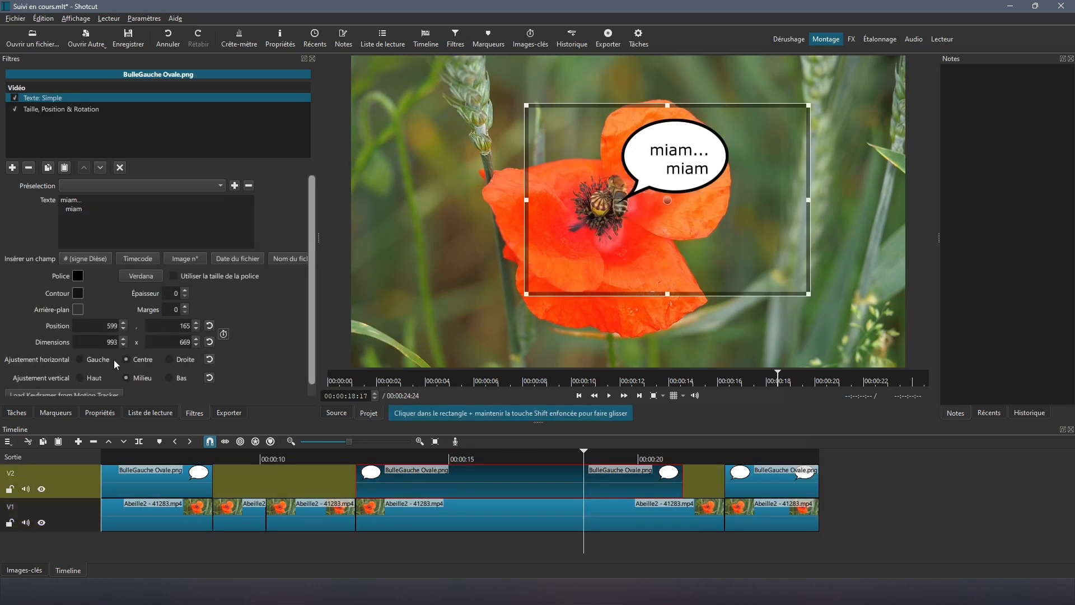
pyautogui.click(68, 109)
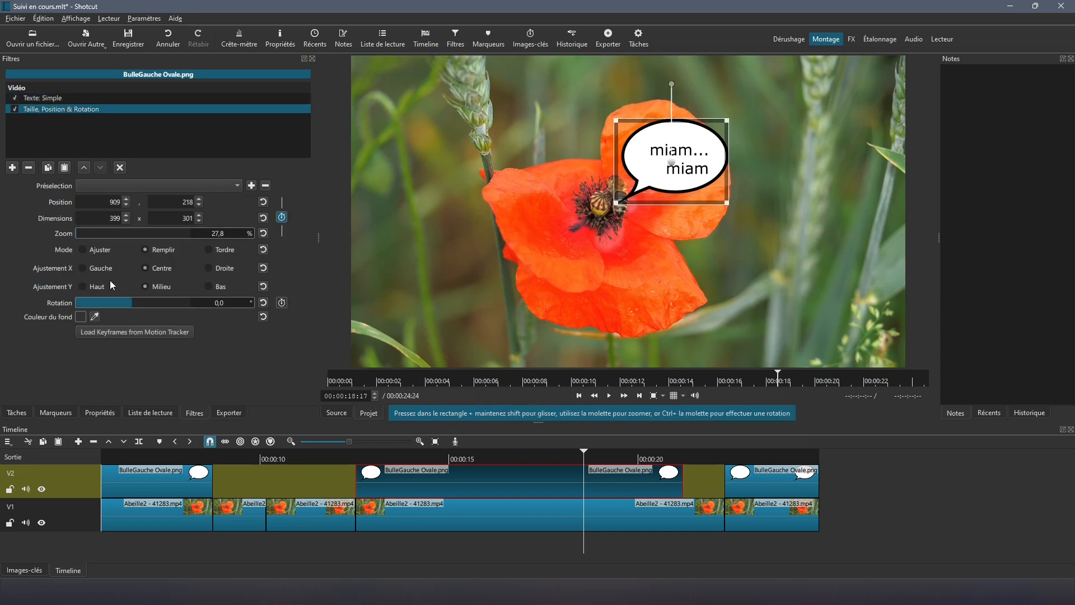
pyautogui.click(129, 331)
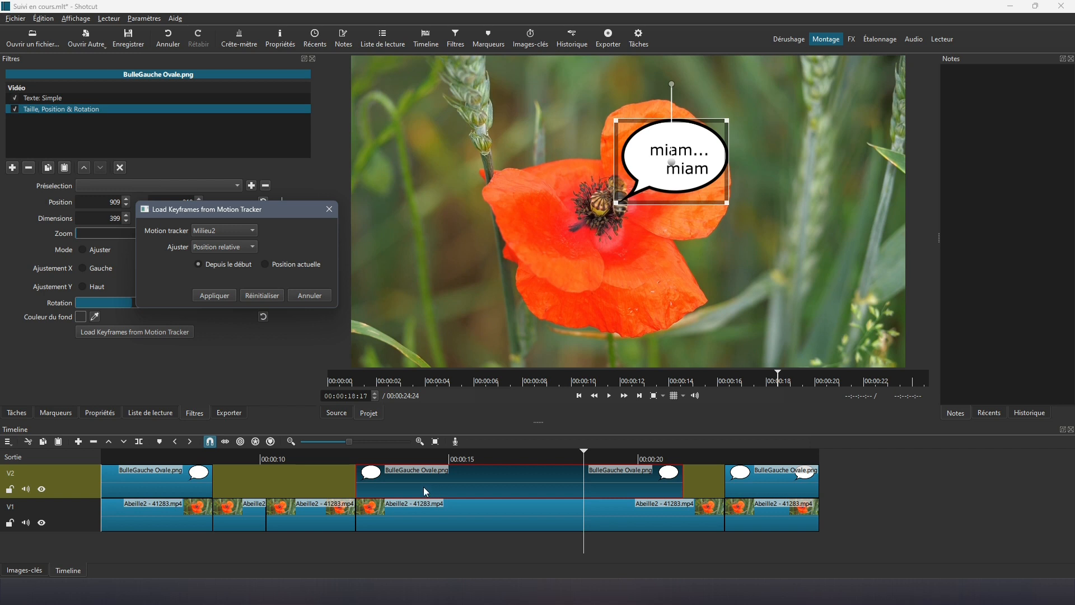
pyautogui.click(309, 296)
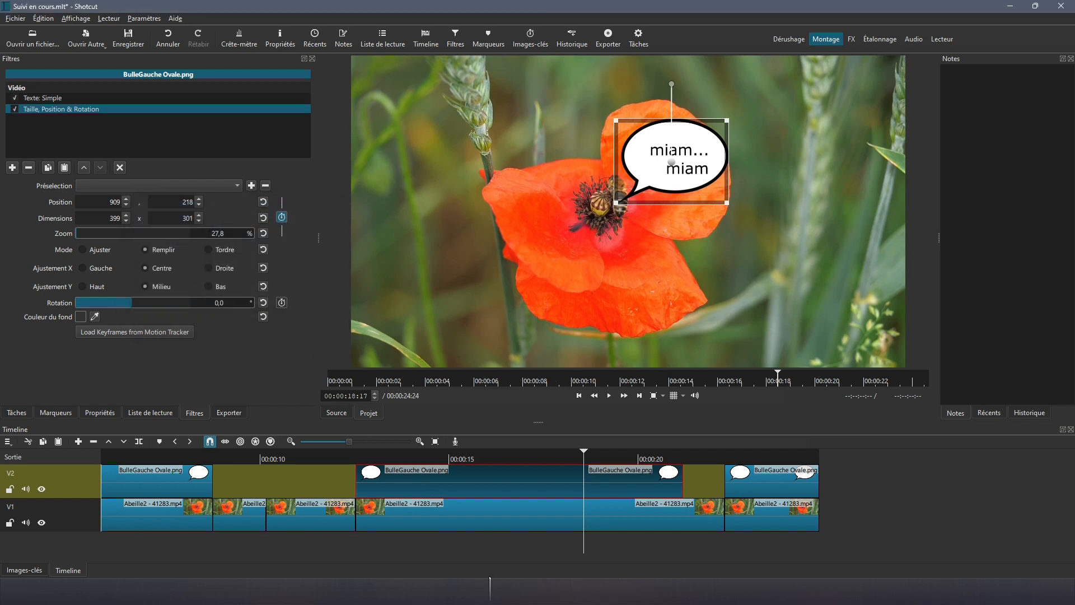
pyautogui.click(740, 485)
pyautogui.click(726, 454)
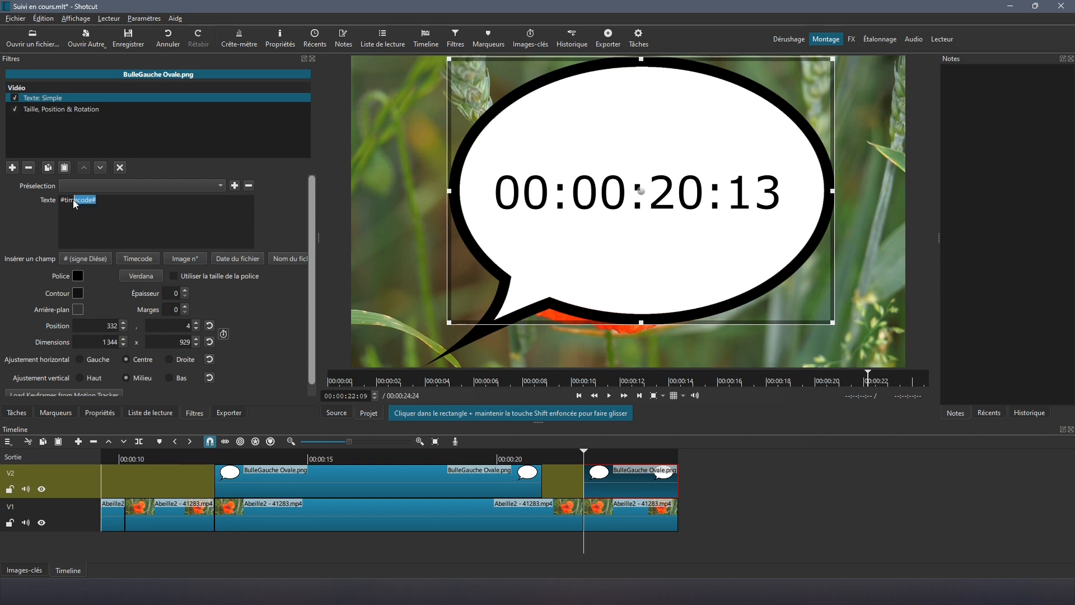
# Step: Set the bubble text to 'Quel régal' with a second line '! !' and move it beside the bee
pyautogui.write('Quel régal')
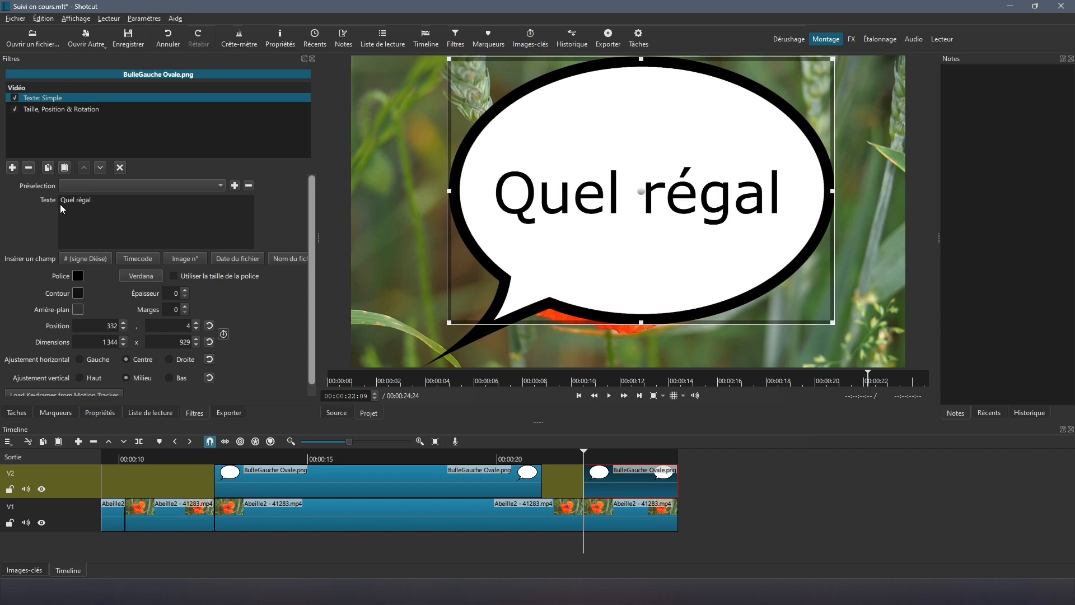
pyautogui.press('Return')
pyautogui.write('! !')
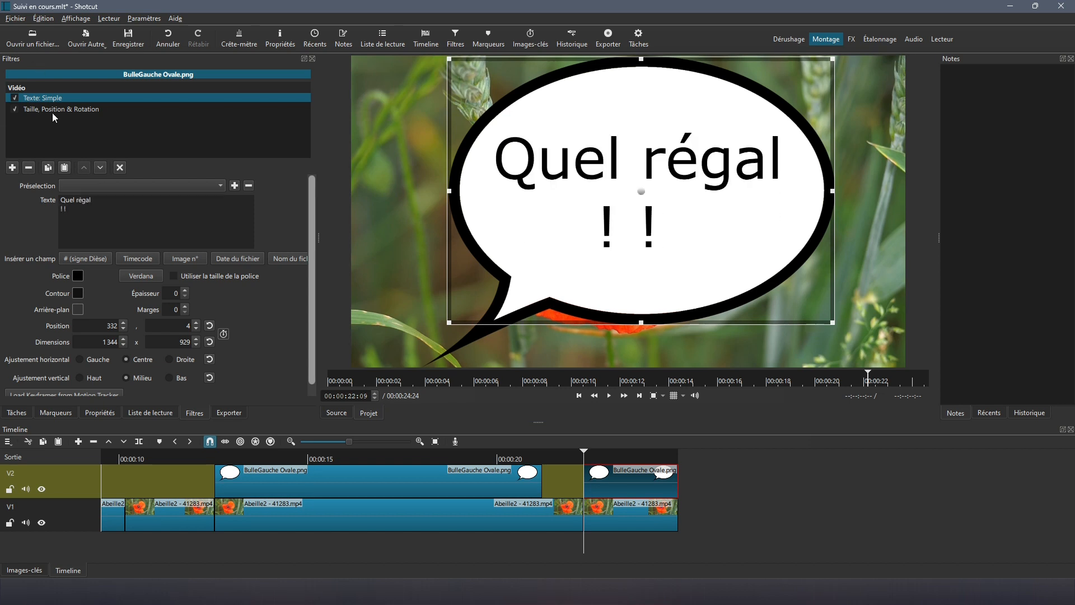
pyautogui.click(52, 110)
pyautogui.moveTo(497, 325); pyautogui.dragTo(658, 110)
# Step: Shrink the bubble to 17.5% and apply the Fin motion-tracker data as relative position keyframes
pyautogui.scroll(-5, 659, 109)
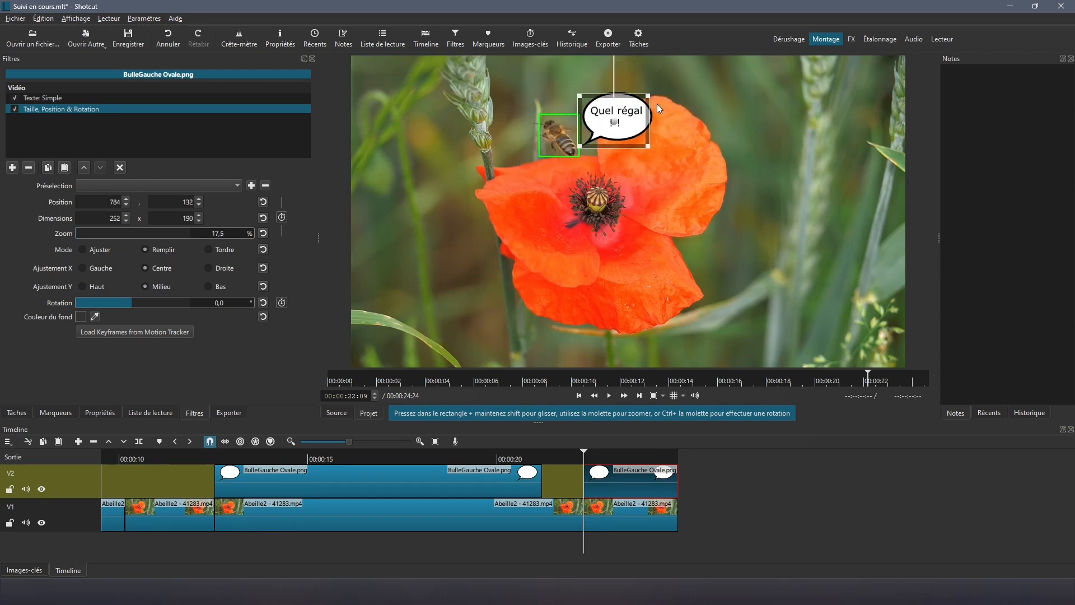
pyautogui.click(126, 331)
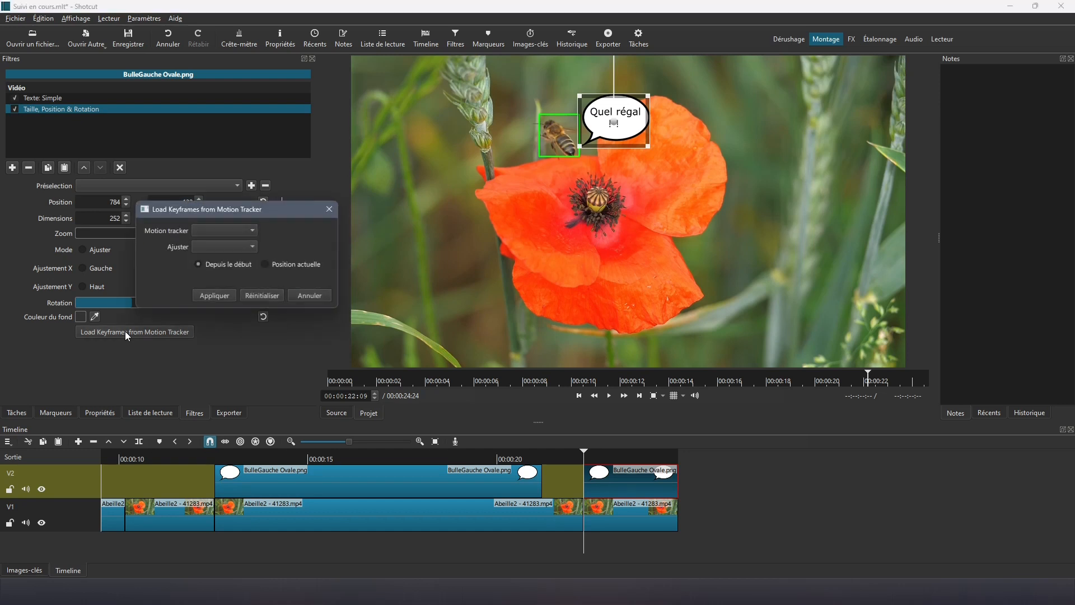
pyautogui.click(252, 234)
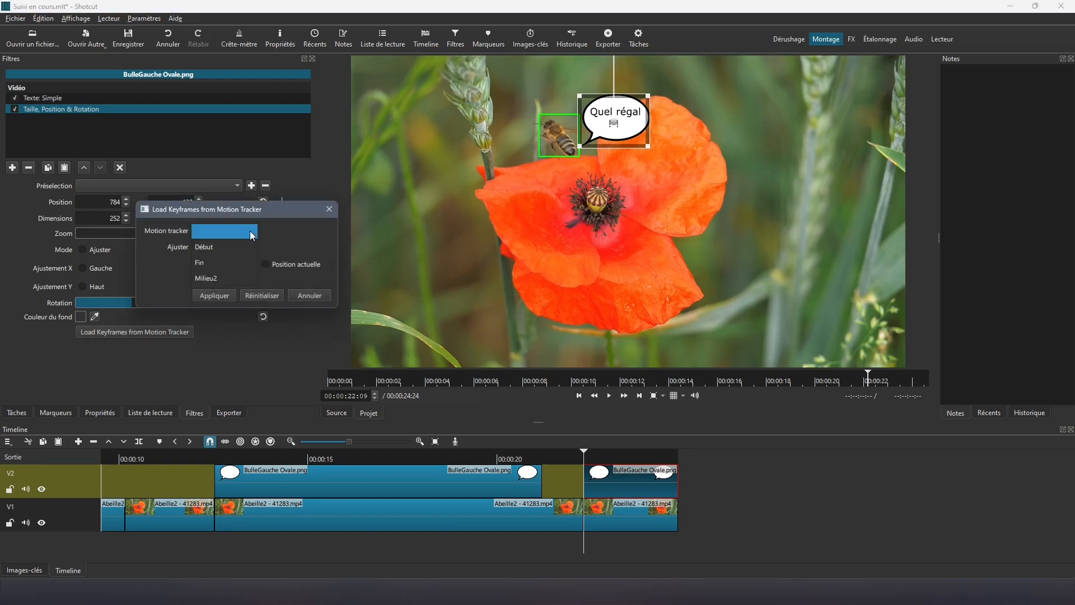
pyautogui.click(222, 263)
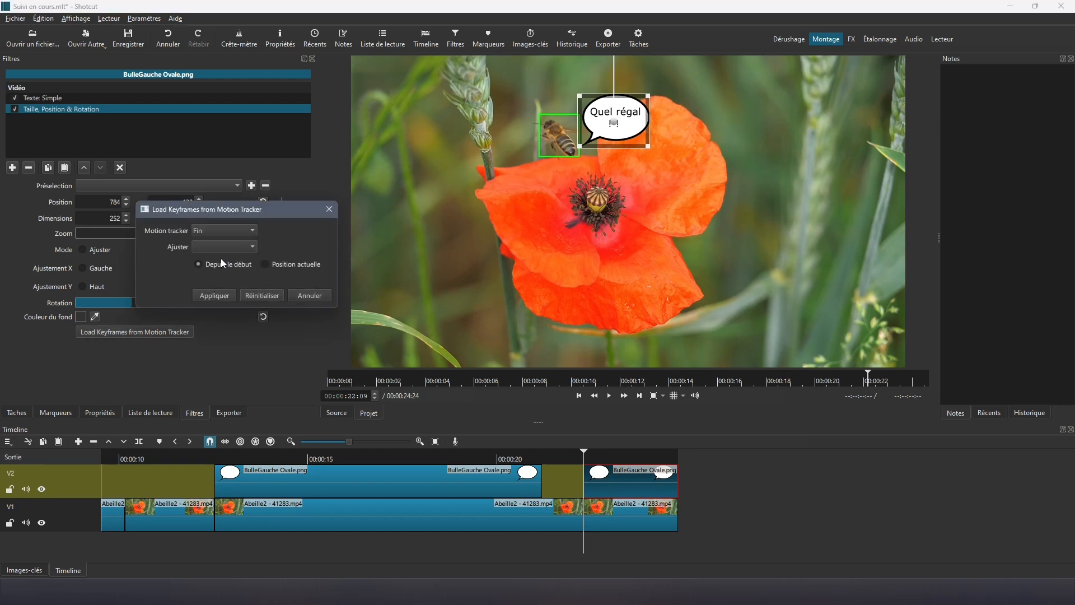
pyautogui.click(215, 295)
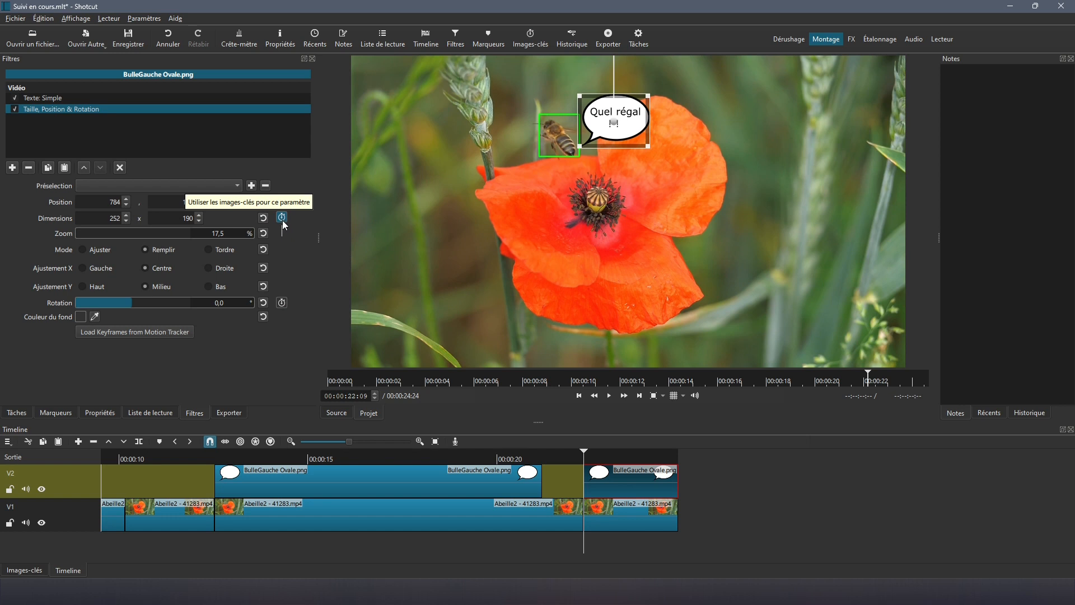
# Step: Check the bubble's new position keyframes and play the video to preview its motion
pyautogui.click(24, 568)
pyautogui.click(63, 569)
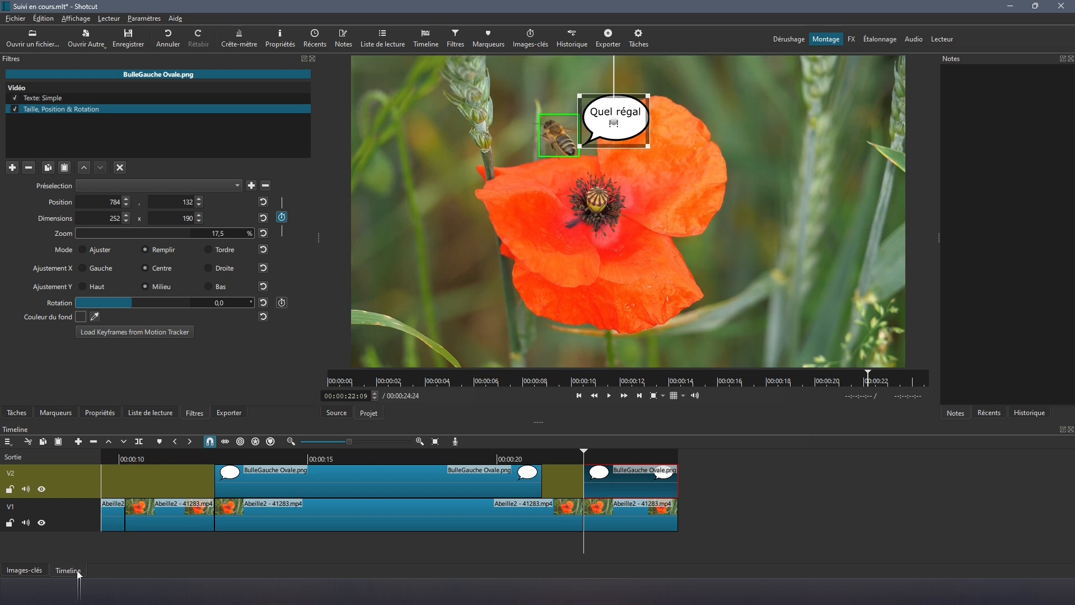
pyautogui.click(606, 397)
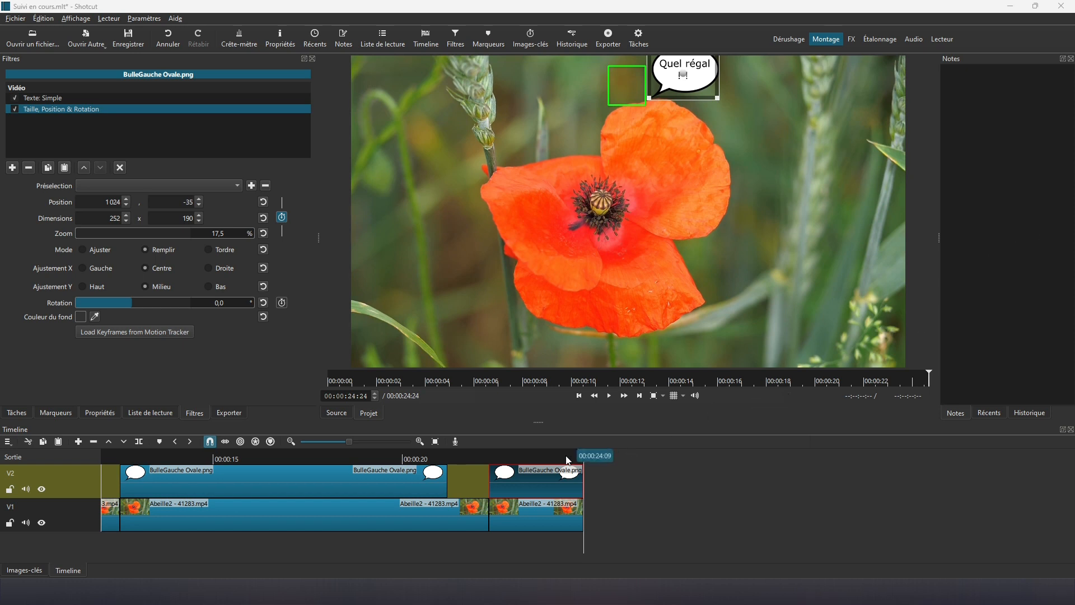
# Step: Show the bubble's keyframes and step back to the position keyframe at 23:19
pyautogui.click(584, 459)
pyautogui.click(22, 570)
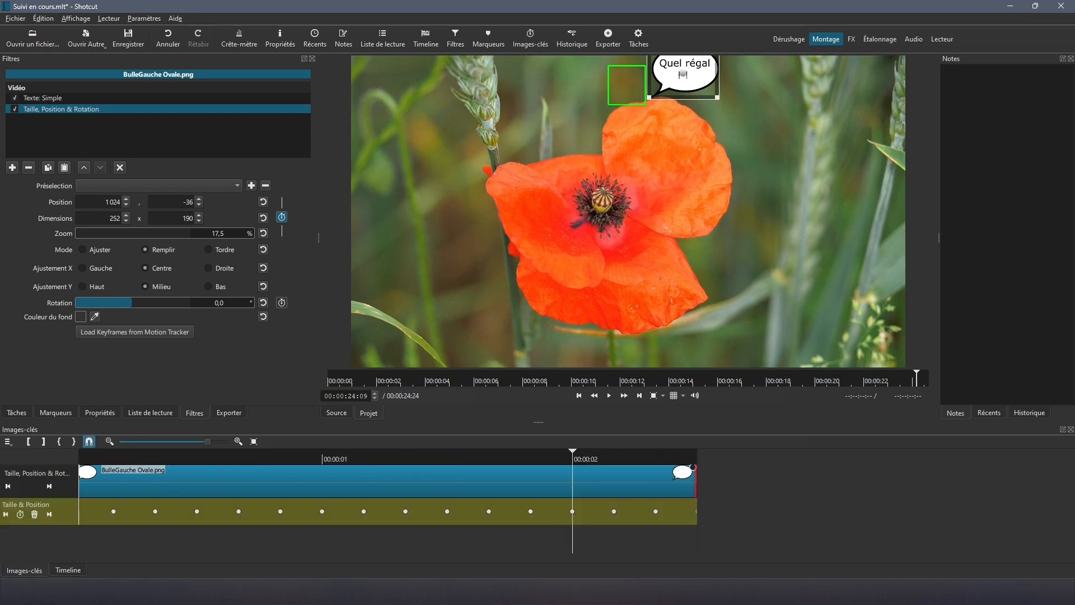
pyautogui.click(531, 512)
pyautogui.click(495, 512)
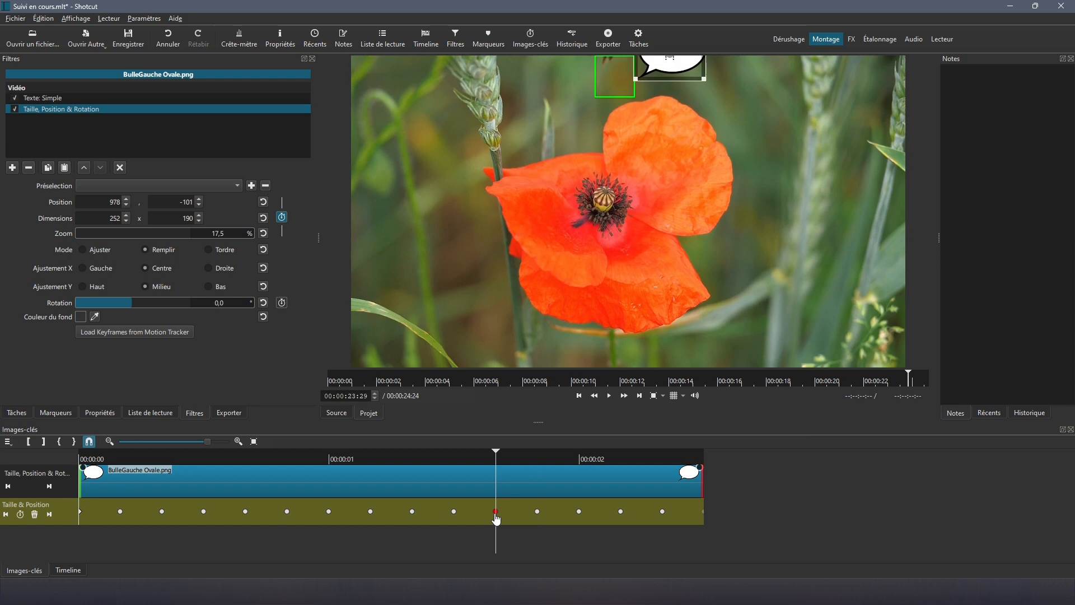
pyautogui.click(455, 512)
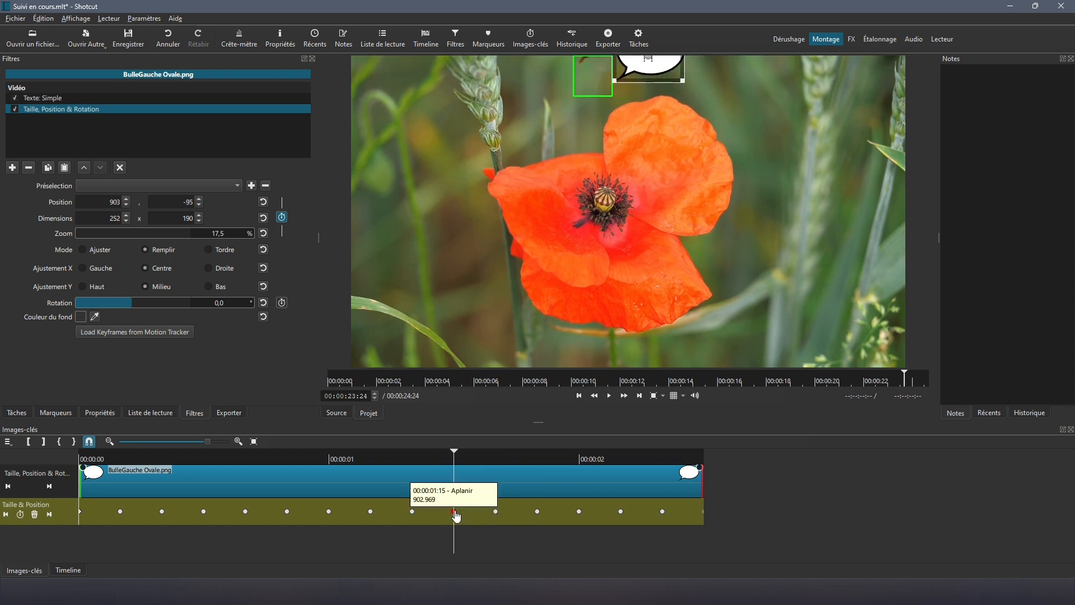
pyautogui.click(412, 512)
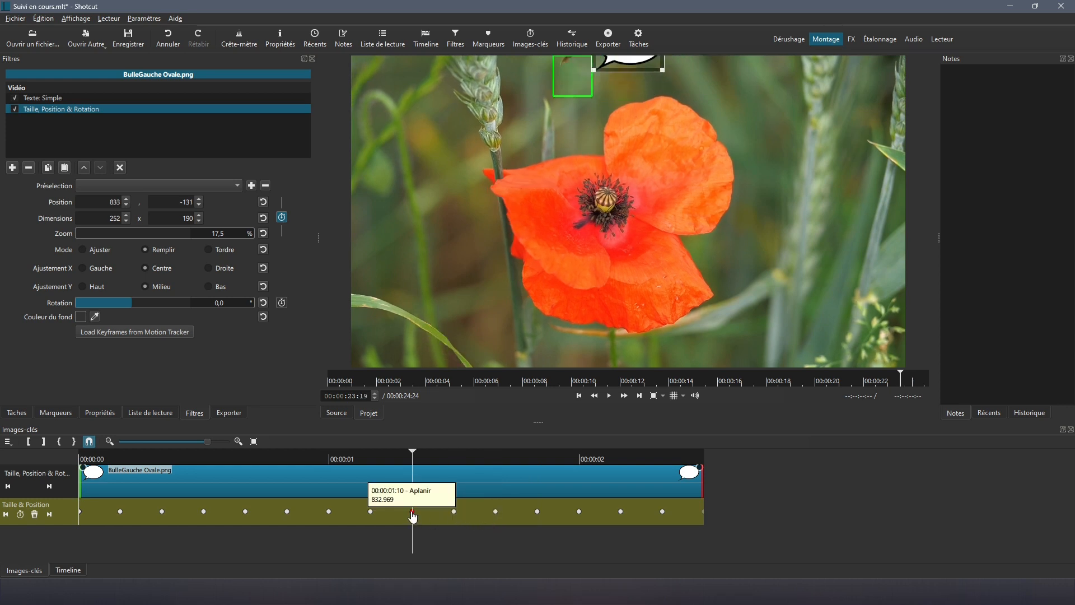
# Step: Set the 23:19 keyframe type to Maintenir (hold), then return to the V1/V2 tracks
pyautogui.rightClick(413, 516)
pyautogui.moveTo(450, 518)
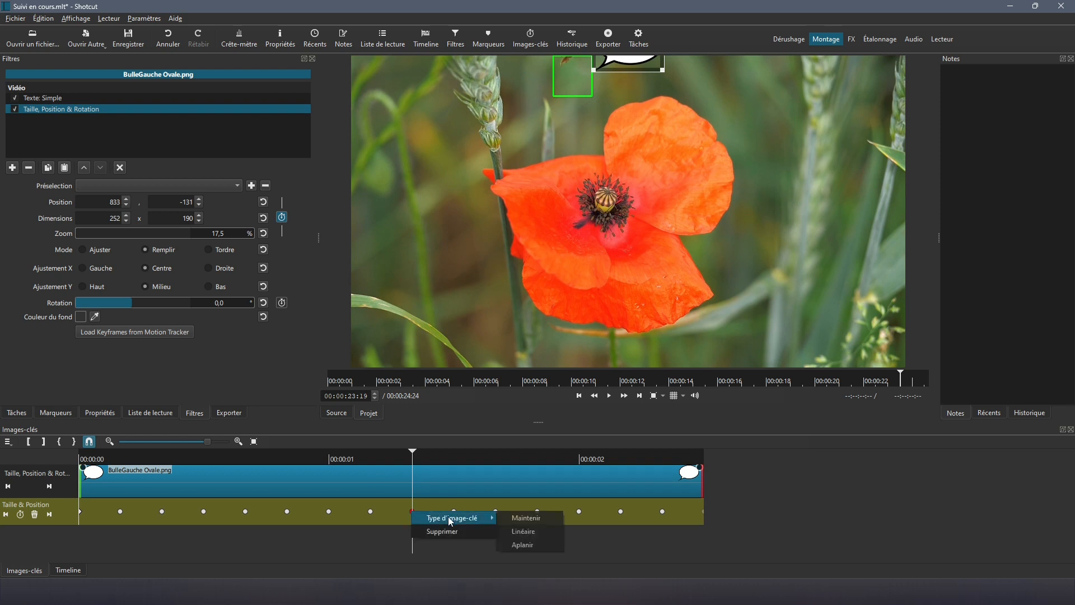
pyautogui.click(511, 518)
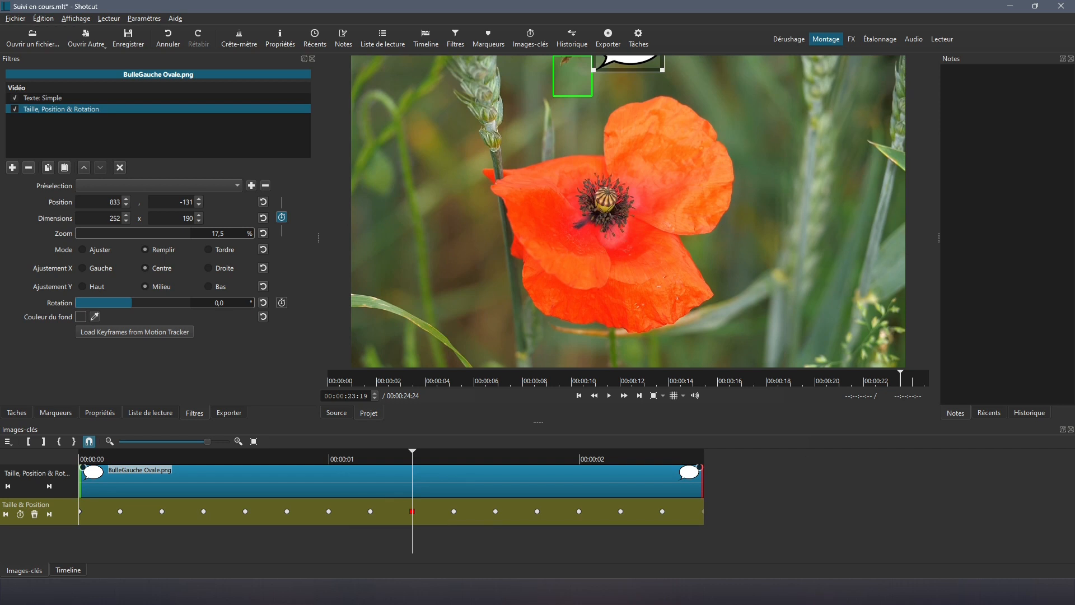
pyautogui.press('Right')
pyautogui.press('Right')
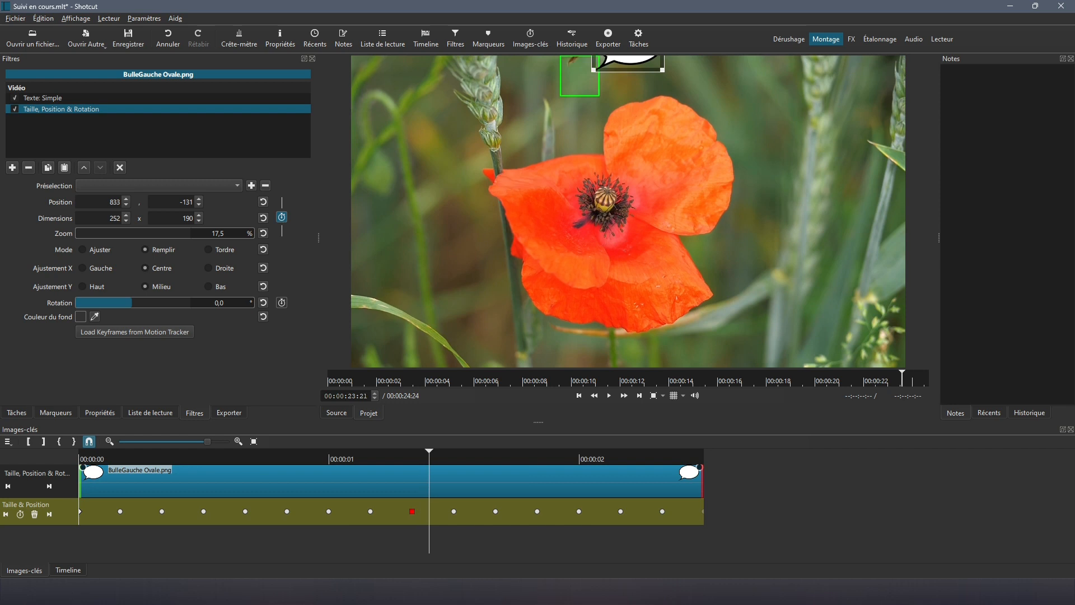
pyautogui.click(77, 571)
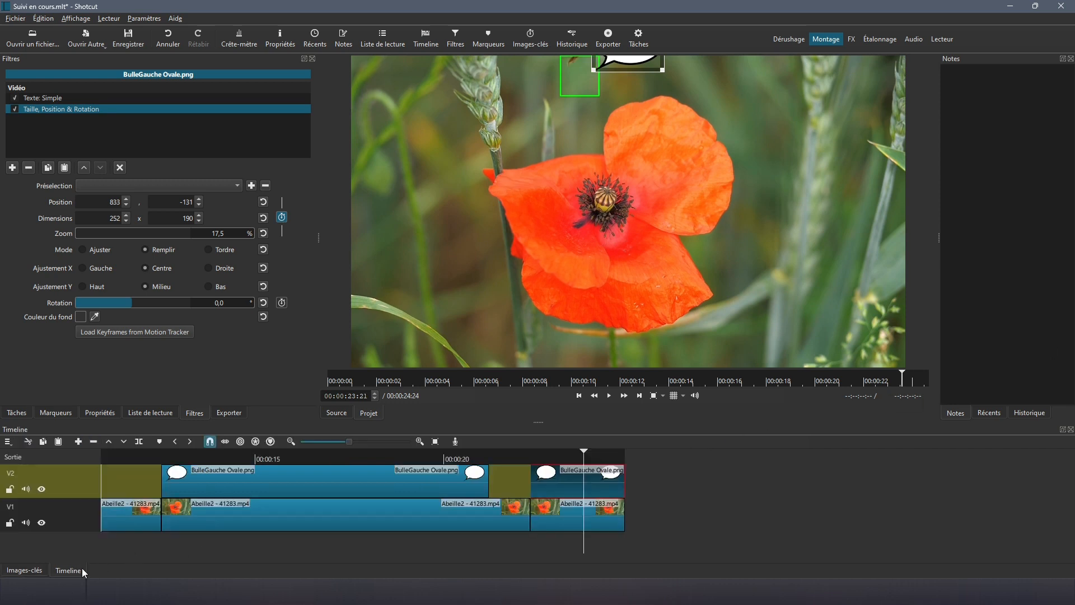
# Step: Split the last bubble clip at 23:21, lift its tail part, and preview the ending
pyautogui.press('s')
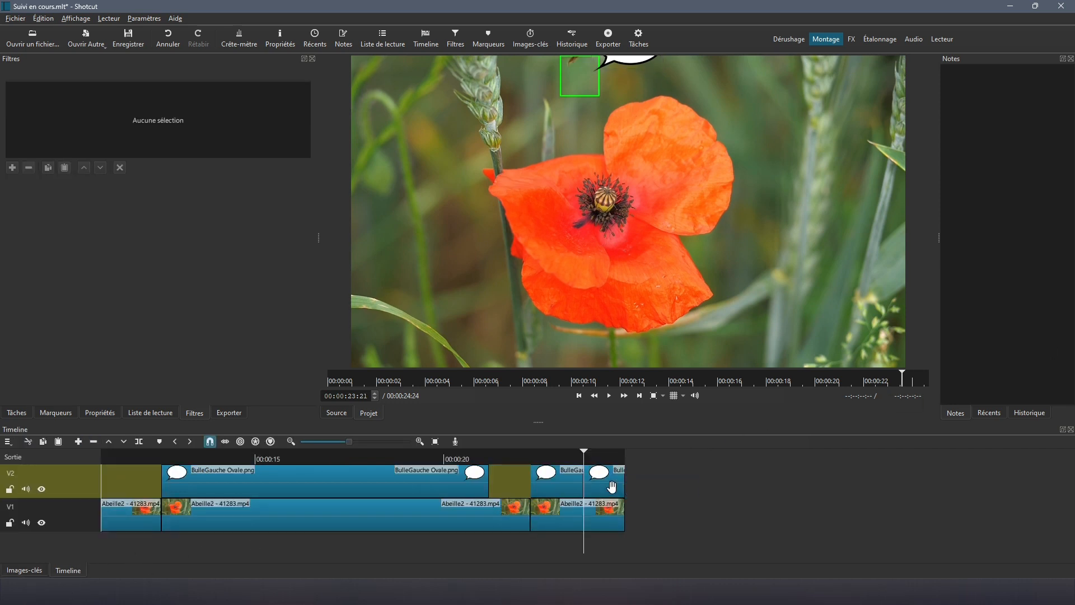
pyautogui.click(612, 487)
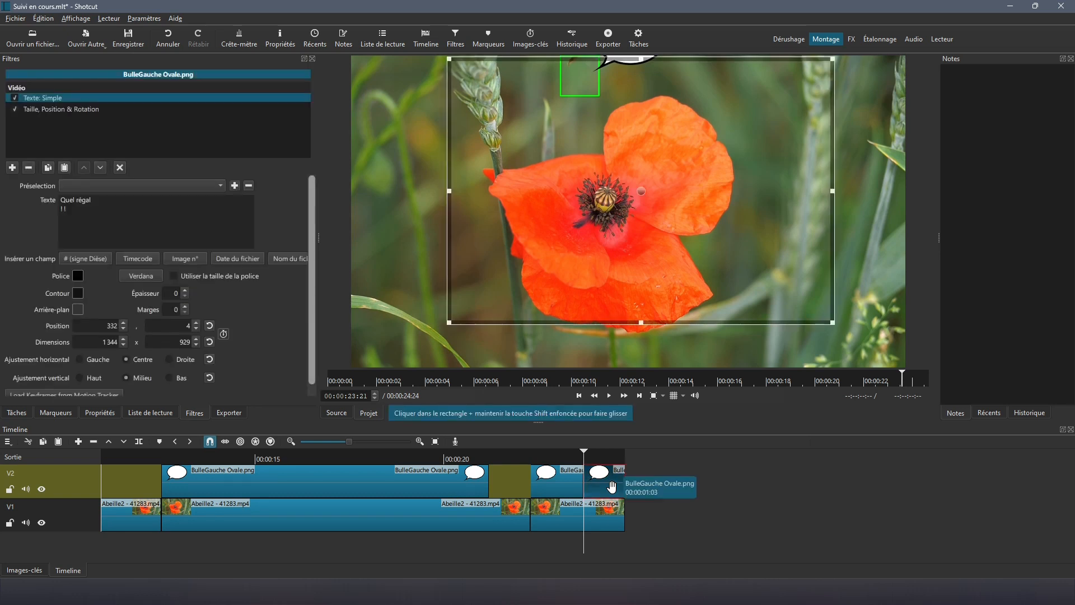
pyautogui.click(108, 442)
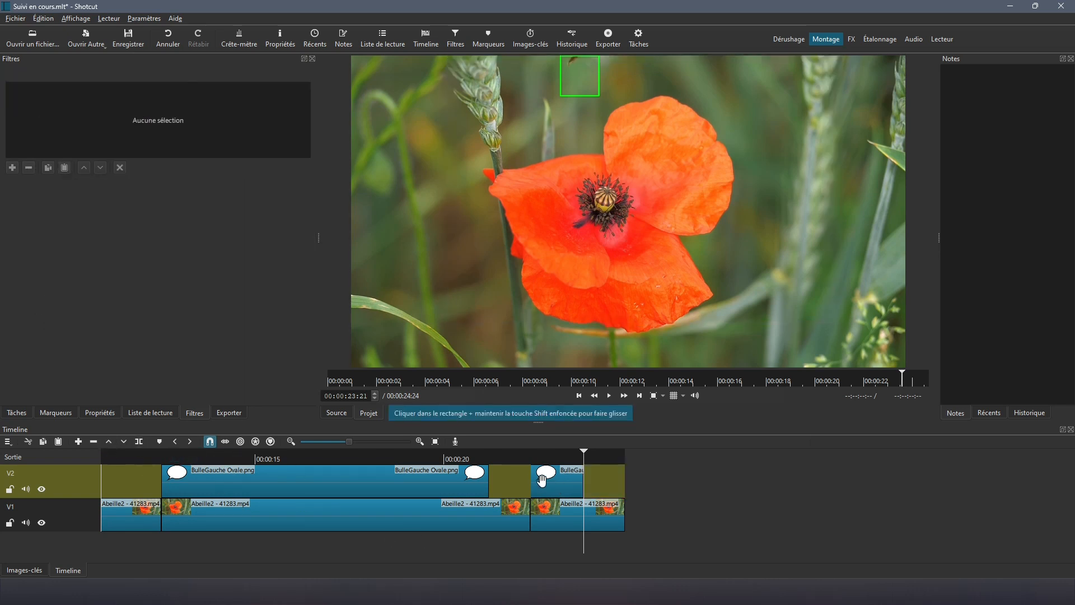
pyautogui.click(522, 473)
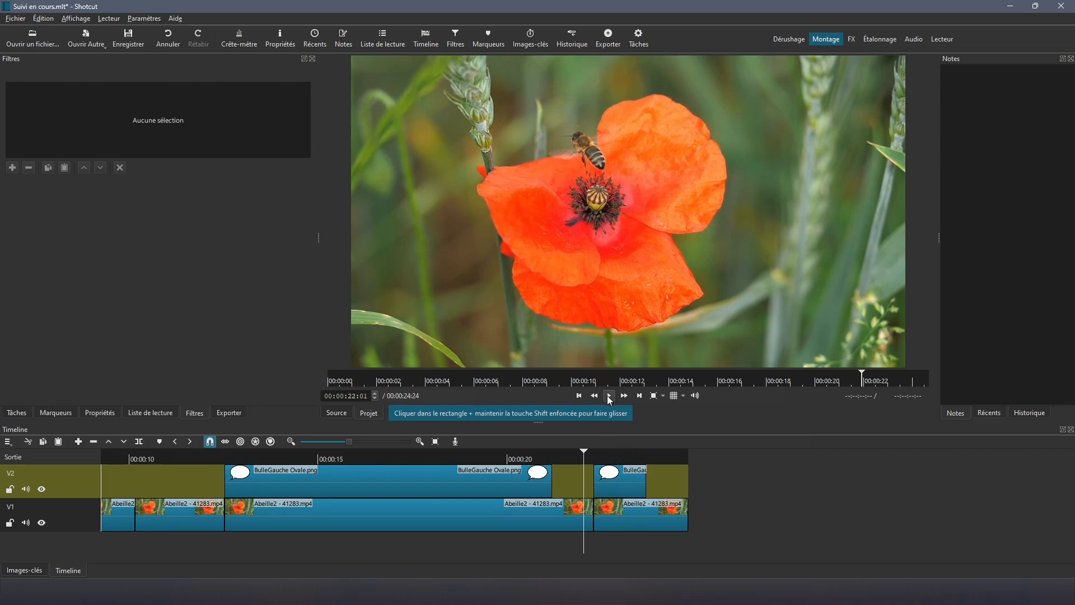
pyautogui.click(609, 397)
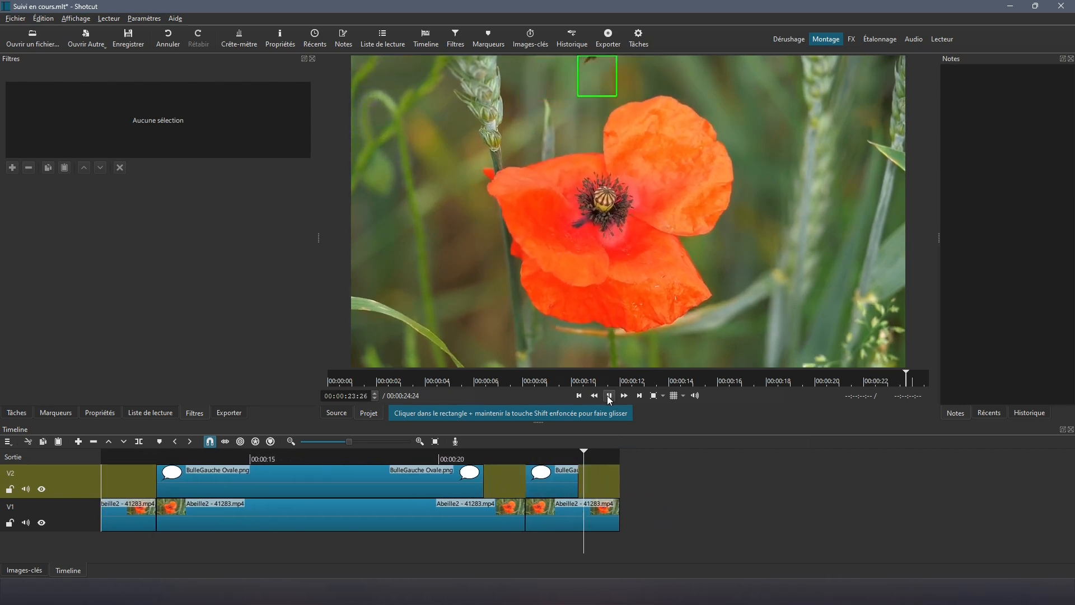
pyautogui.click(608, 395)
# Step: Disable the Motion Tracker filter on the last bee clip and play from the start
pyautogui.click(556, 521)
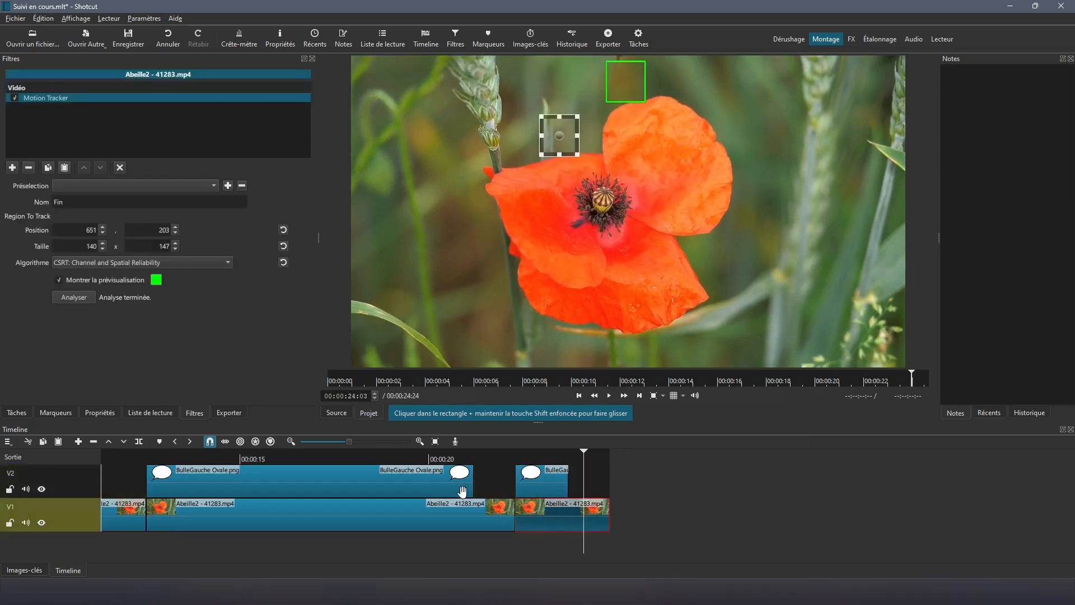
pyautogui.click(15, 98)
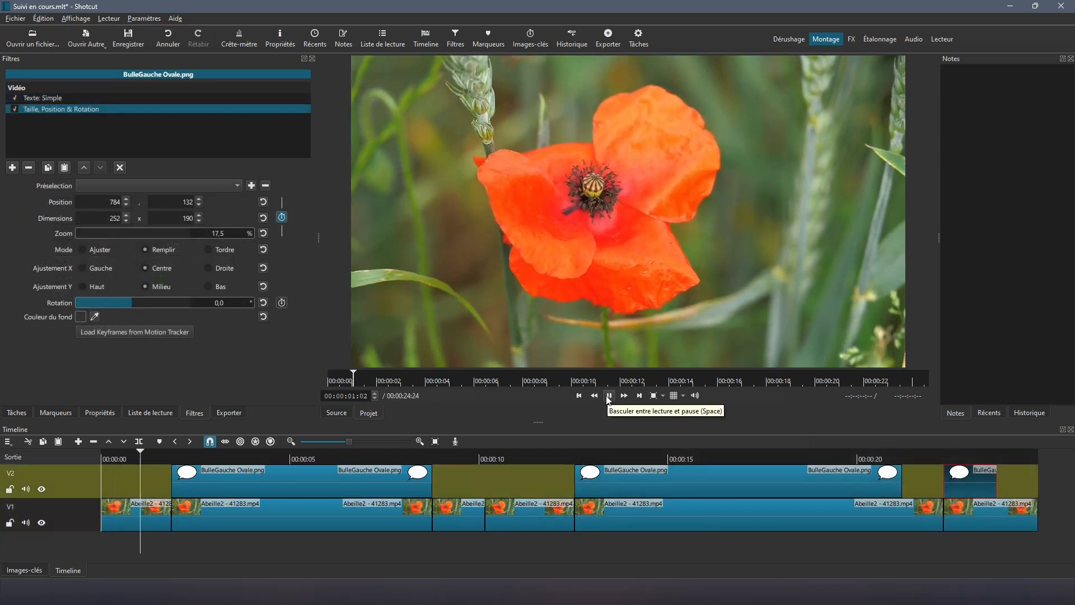
pyautogui.click(609, 396)
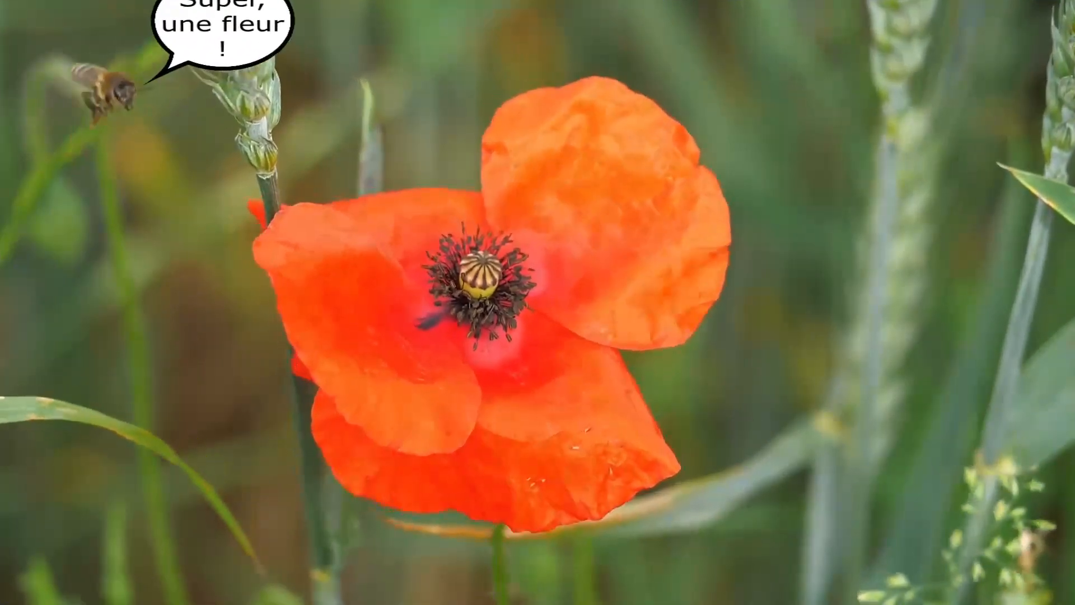